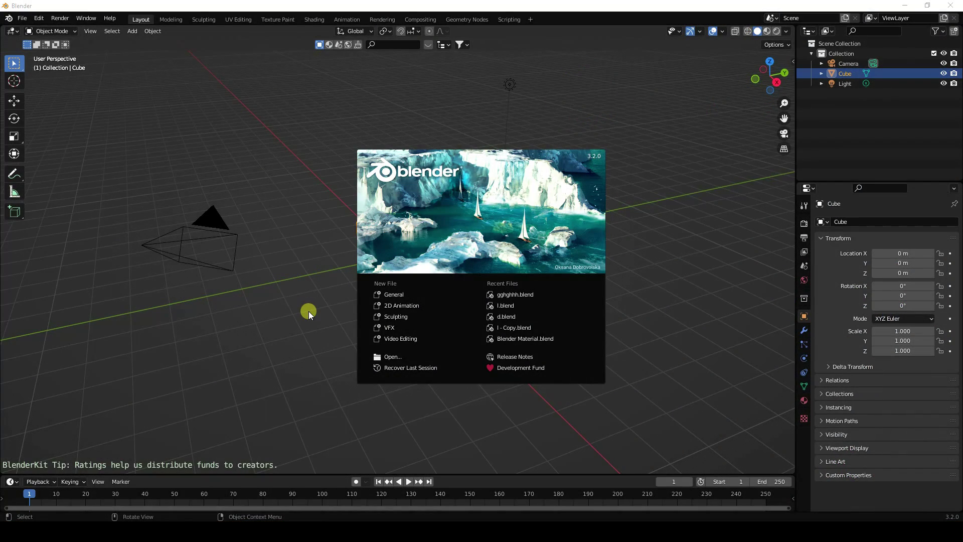
Start a new General file and delete the default cube, camera and light
{"action": "left_click", "coordinate": [393, 294]}
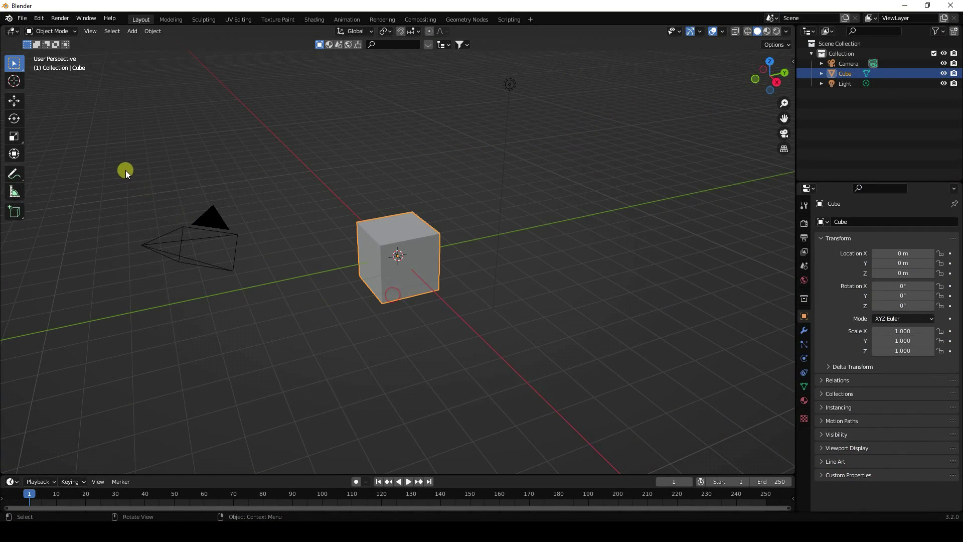
{"action": "left_click_drag", "start_coordinate": [125, 170], "coordinate": [619, 387]}
{"action": "key", "text": "Delete"}
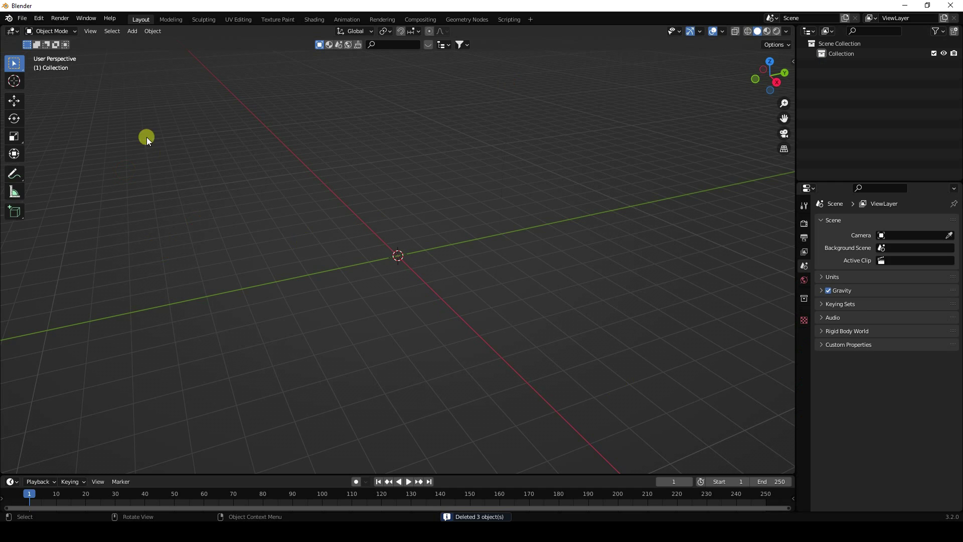
Add a torus mesh to the empty scene
{"action": "left_click", "coordinate": [140, 32]}
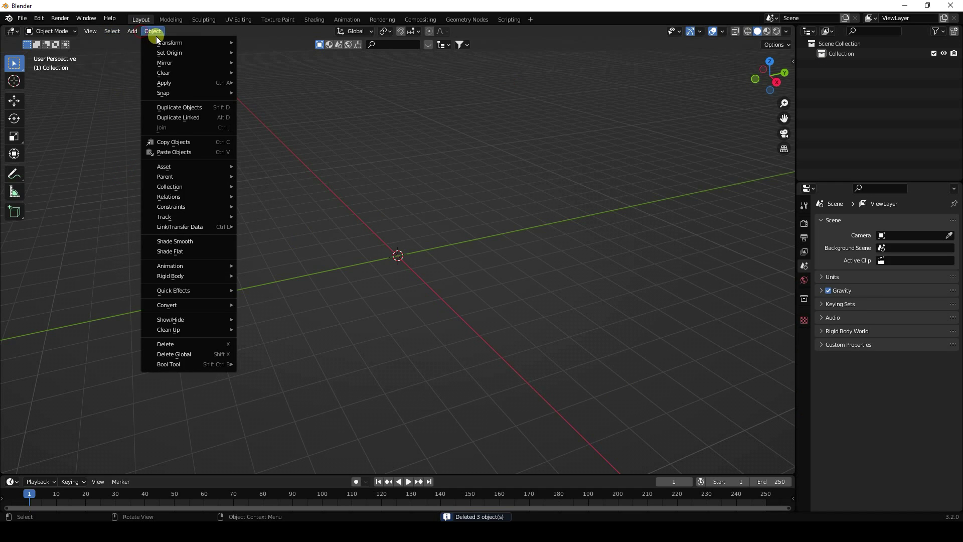
{"action": "left_click", "coordinate": [135, 31]}
{"action": "left_click", "coordinate": [134, 31]}
{"action": "mouse_move", "coordinate": [165, 43]}
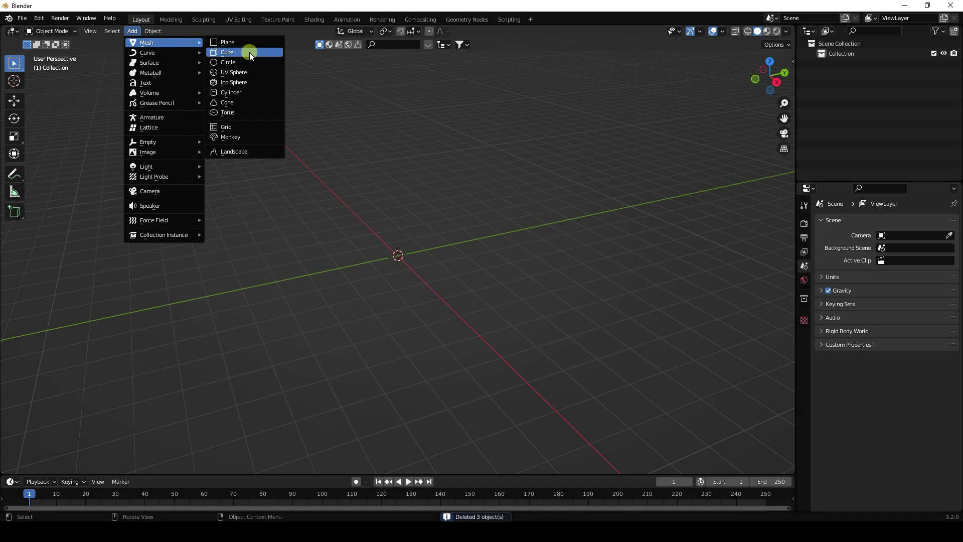
{"action": "left_click", "coordinate": [248, 110]}
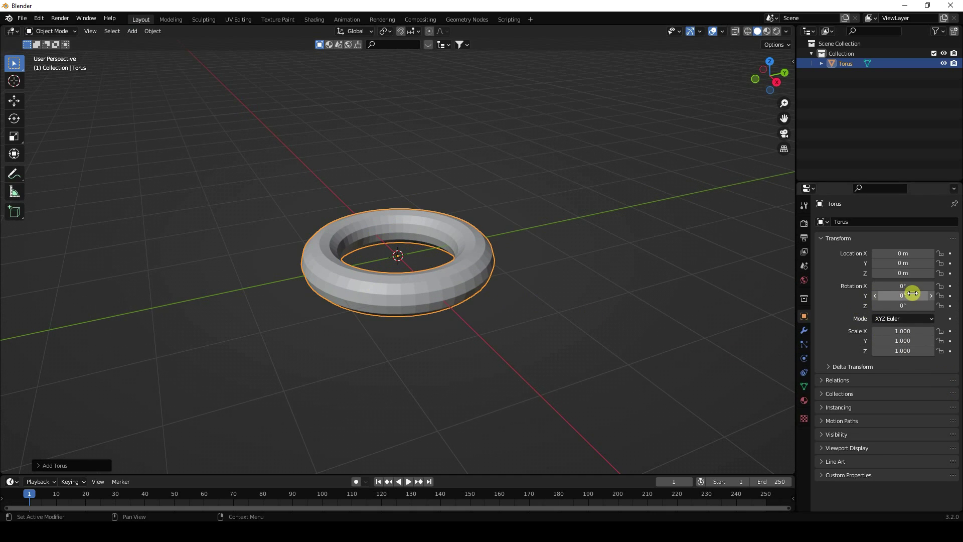
Set the torus's X rotation to 90° so it stands upright
{"action": "left_click", "coordinate": [898, 286]}
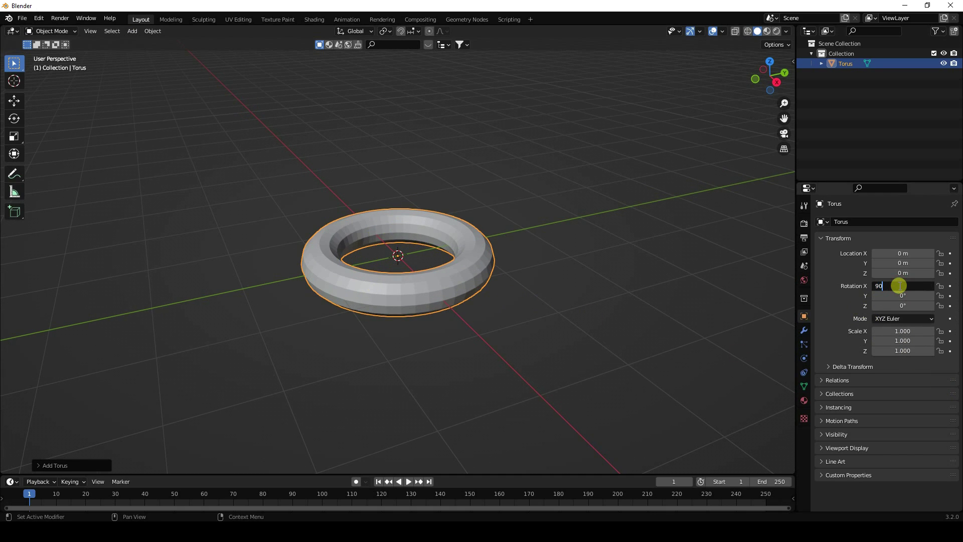
{"action": "key", "text": "Return"}
{"action": "middle_click_drag", "start_coordinate": [441, 284], "coordinate": [353, 158]}
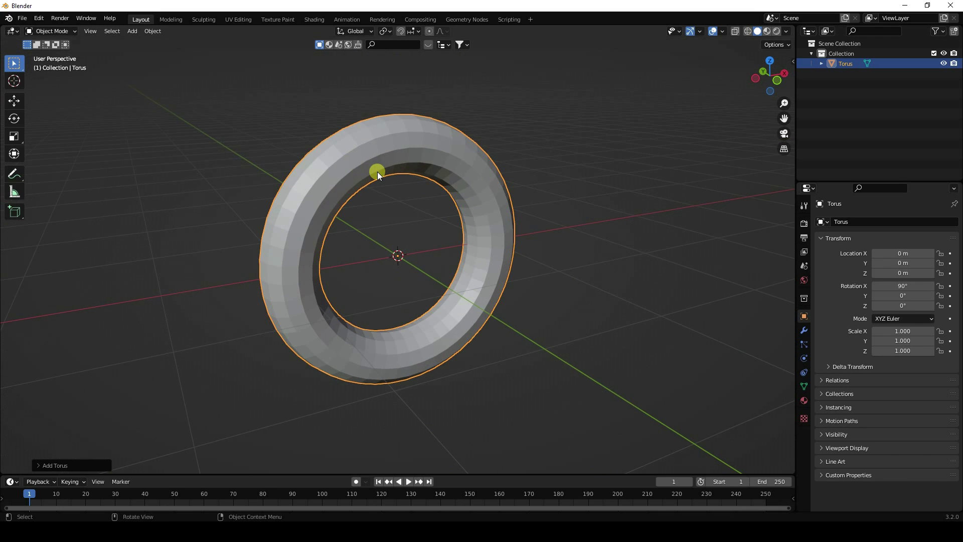
Add a Subdivision Surface modifier to the torus with viewport and render levels both set to 3
{"action": "left_click", "coordinate": [804, 330]}
{"action": "left_click", "coordinate": [836, 222]}
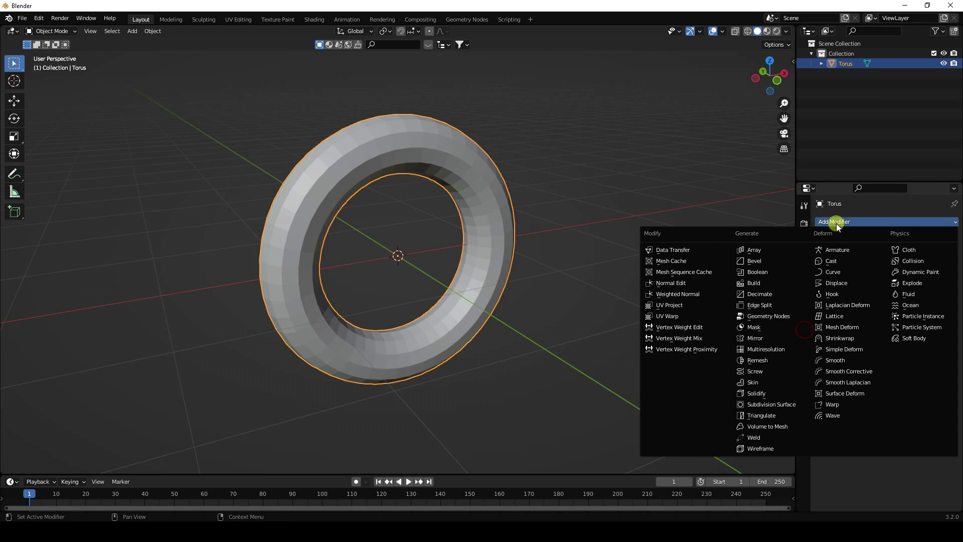
{"action": "left_click", "coordinate": [786, 405]}
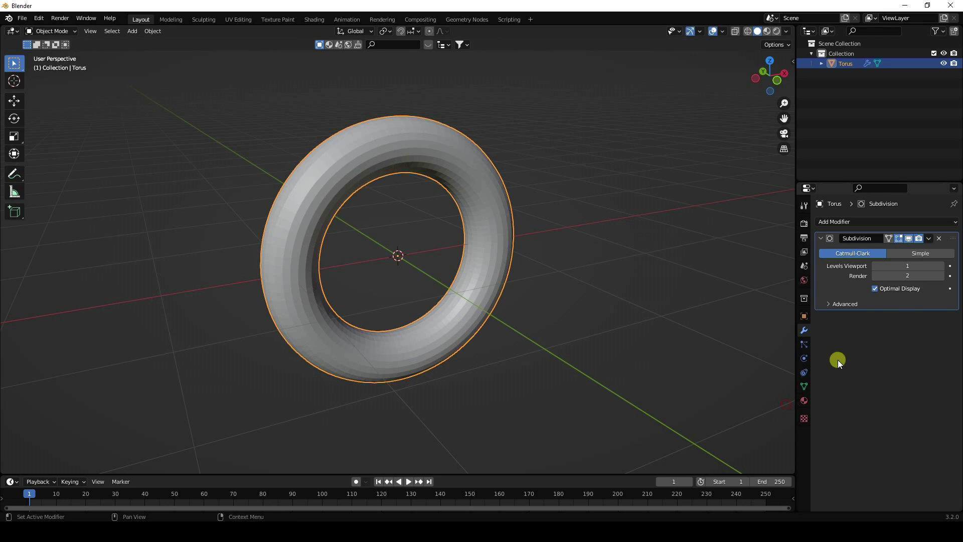
{"action": "left_click", "coordinate": [941, 266]}
{"action": "left_click", "coordinate": [941, 265]}
{"action": "left_click", "coordinate": [942, 275]}
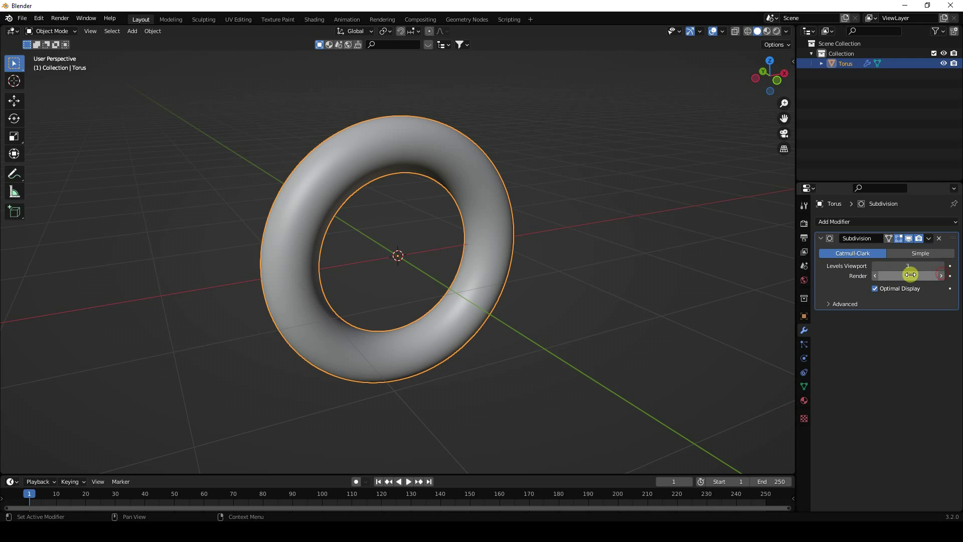
Apply smooth shading to the torus and deselect it
{"action": "right_click", "coordinate": [366, 149]}
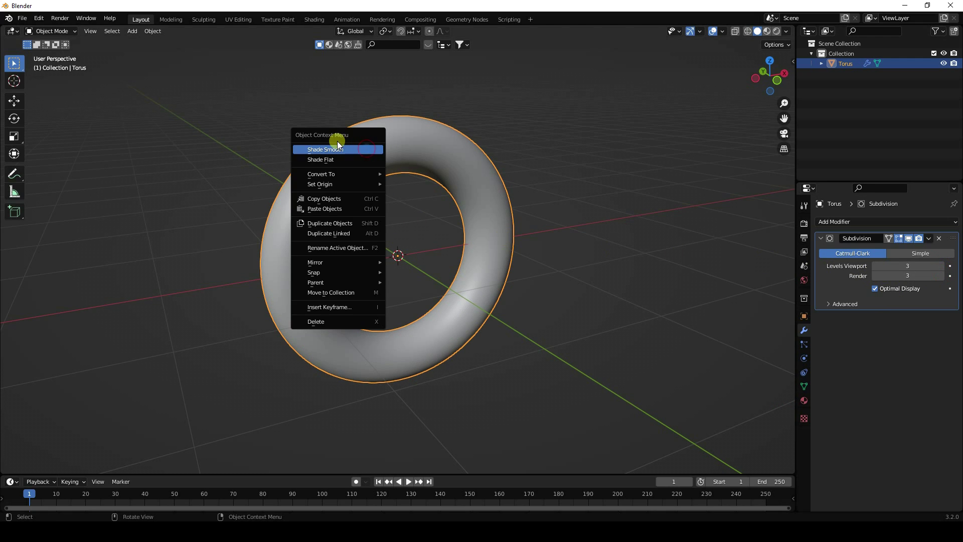
{"action": "left_click", "coordinate": [346, 147]}
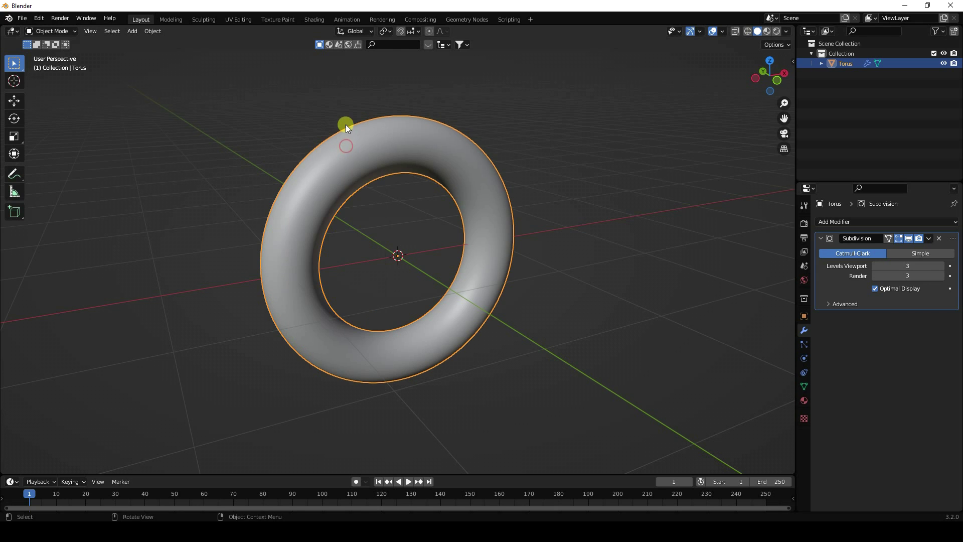
{"action": "scroll", "coordinate": [345, 124], "scroll_direction": "up", "scroll_amount": 3}
{"action": "left_click", "coordinate": [360, 172]}
{"action": "middle_click_drag", "start_coordinate": [360, 172], "coordinate": [358, 206]}
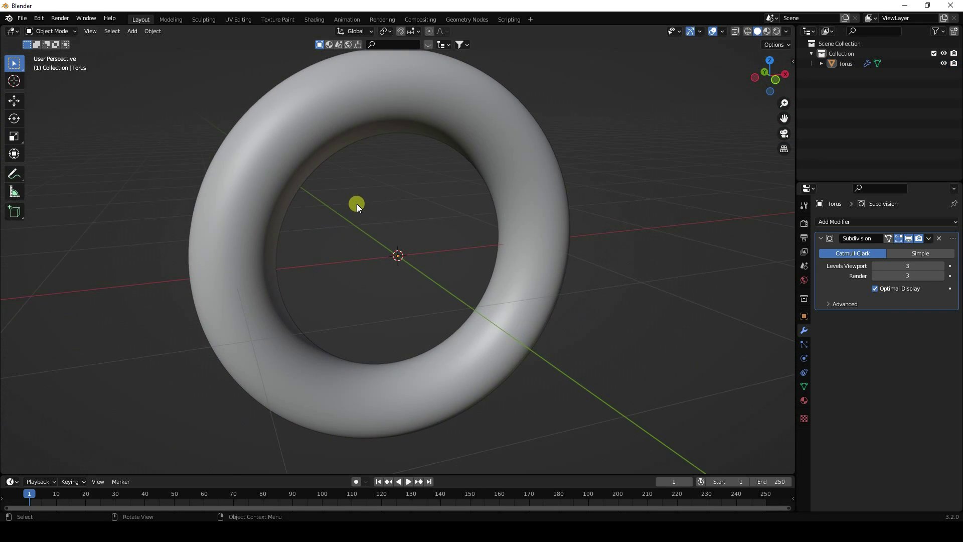
Select the torus and apply the Quick Explode effect to it
{"action": "scroll", "coordinate": [356, 204], "scroll_direction": "down", "scroll_amount": 1}
{"action": "left_click", "coordinate": [308, 136]}
{"action": "left_click", "coordinate": [152, 31]}
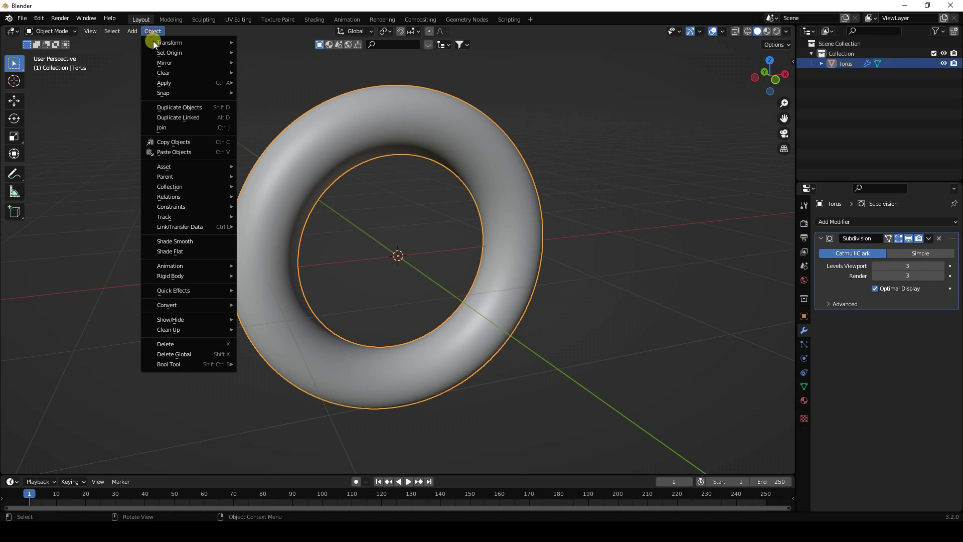
{"action": "mouse_move", "coordinate": [206, 291]}
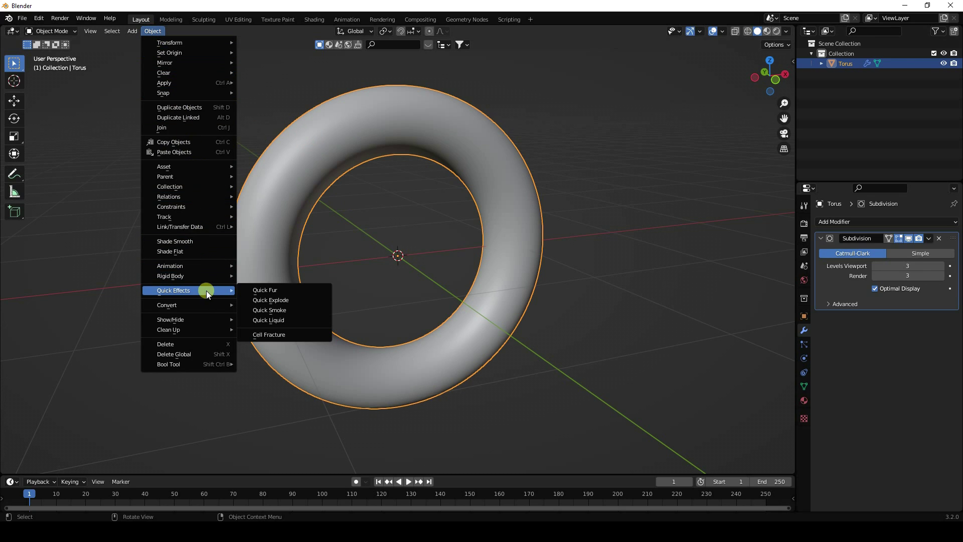
{"action": "left_click", "coordinate": [285, 300]}
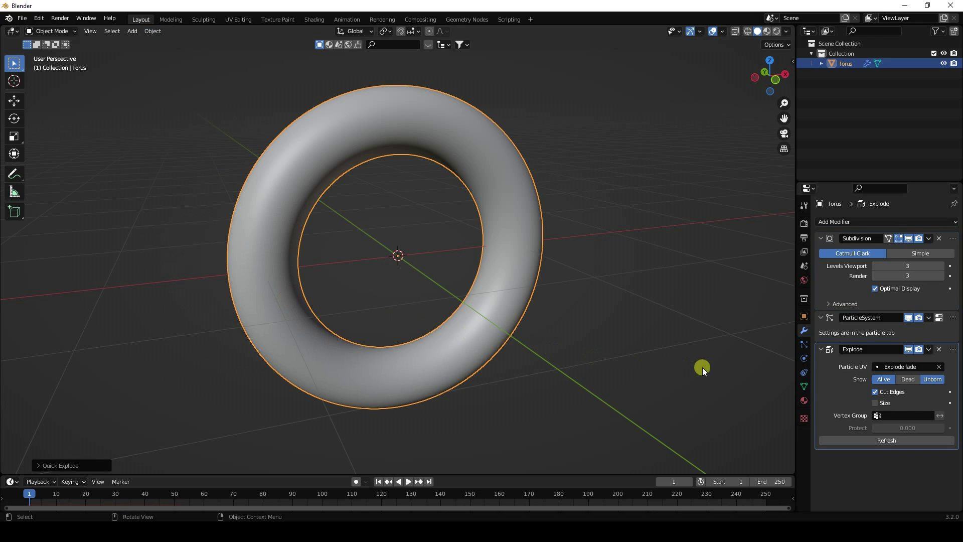
Set the torus's particle emission to 50000 particles, end frame 250 and lifetime 150
{"action": "left_click", "coordinate": [803, 343]}
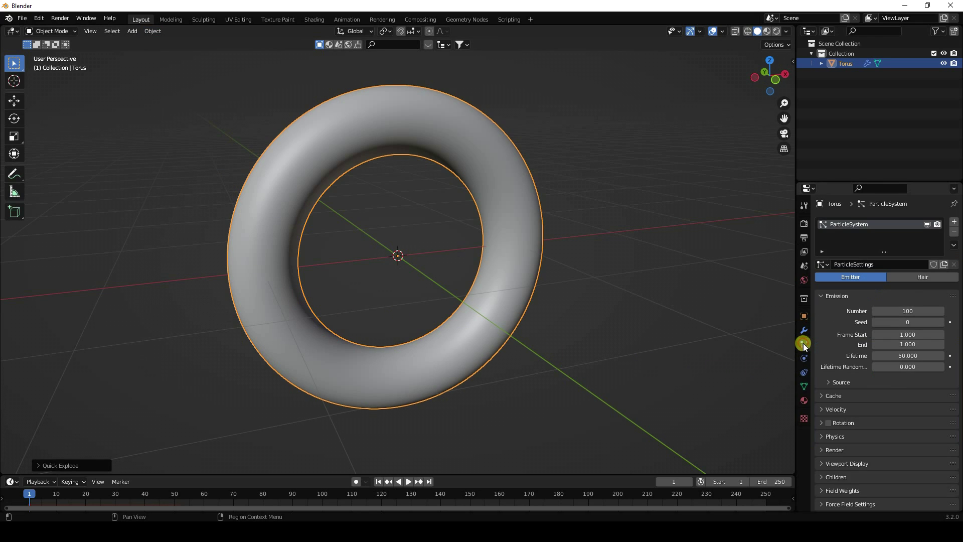
{"action": "left_click", "coordinate": [910, 308]}
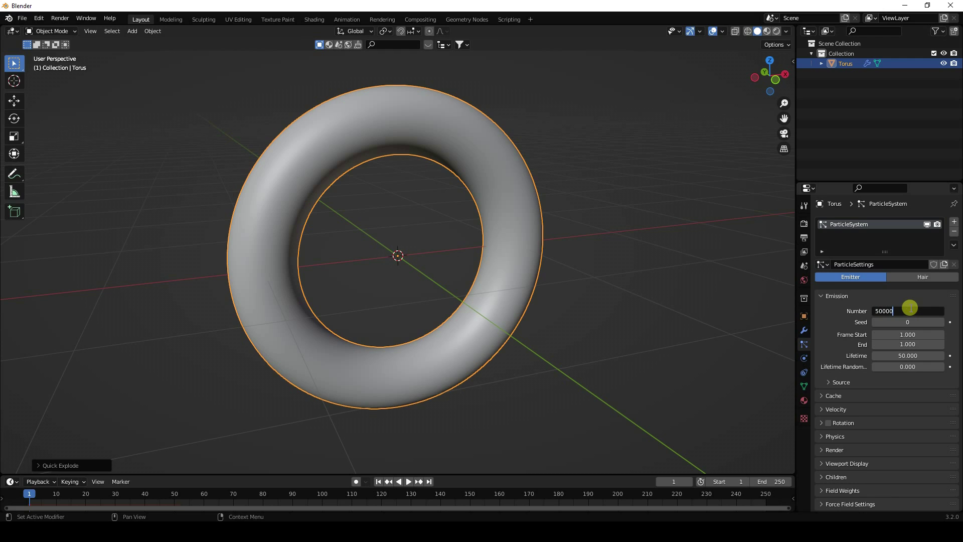
{"action": "key", "text": "Return"}
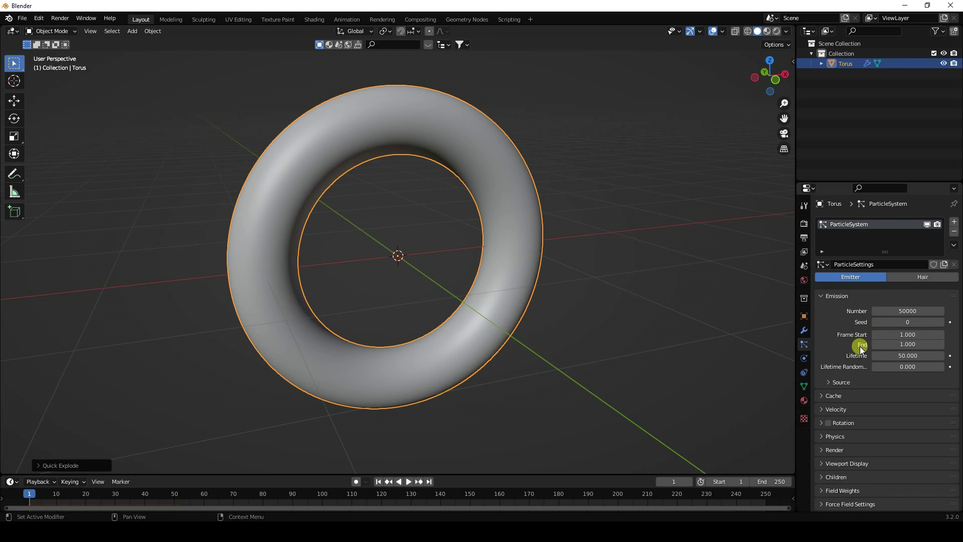
{"action": "left_click", "coordinate": [907, 341]}
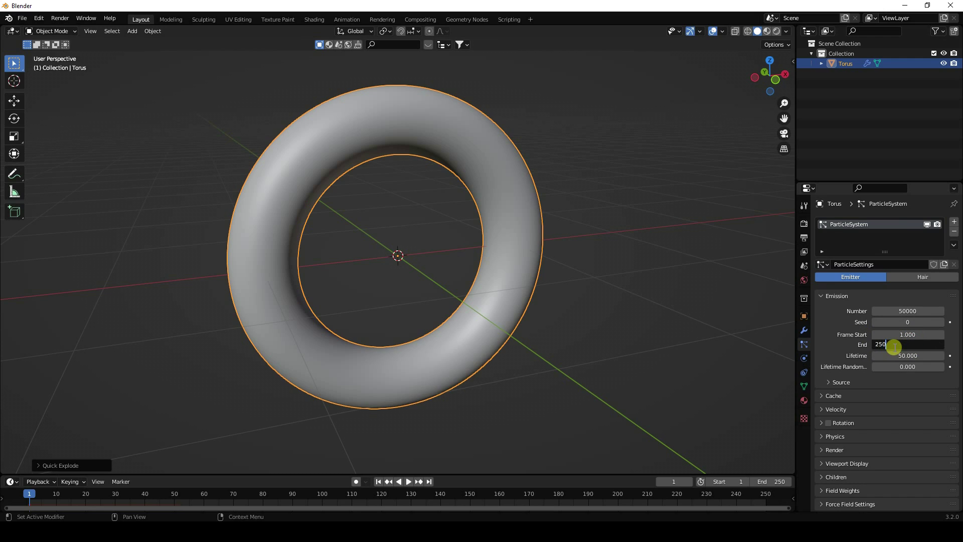
{"action": "key", "text": "Return"}
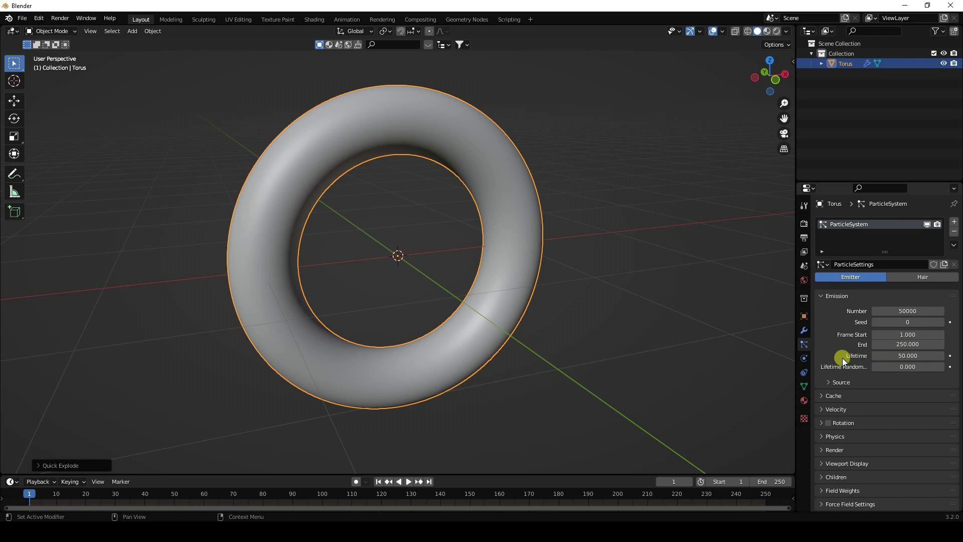
{"action": "left_click", "coordinate": [903, 355]}
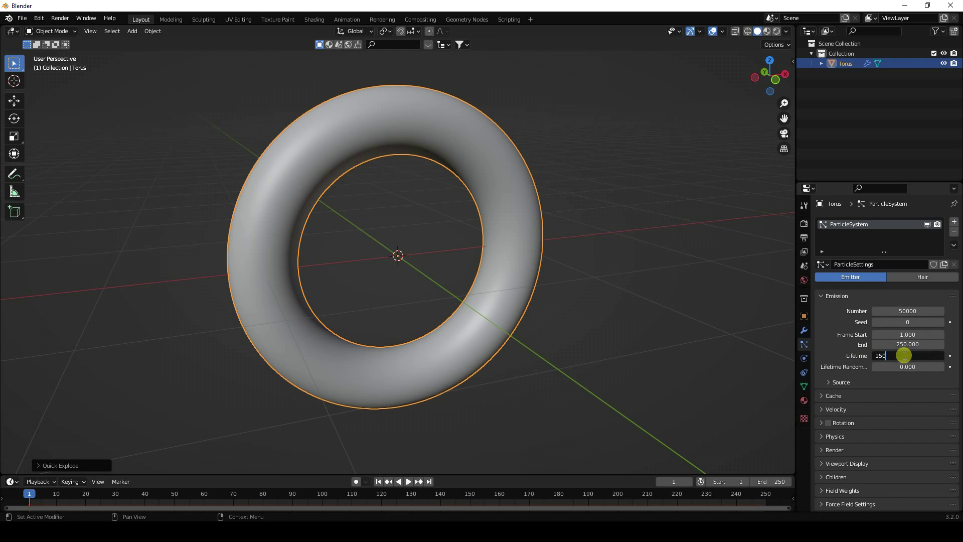
{"action": "key", "text": "Return"}
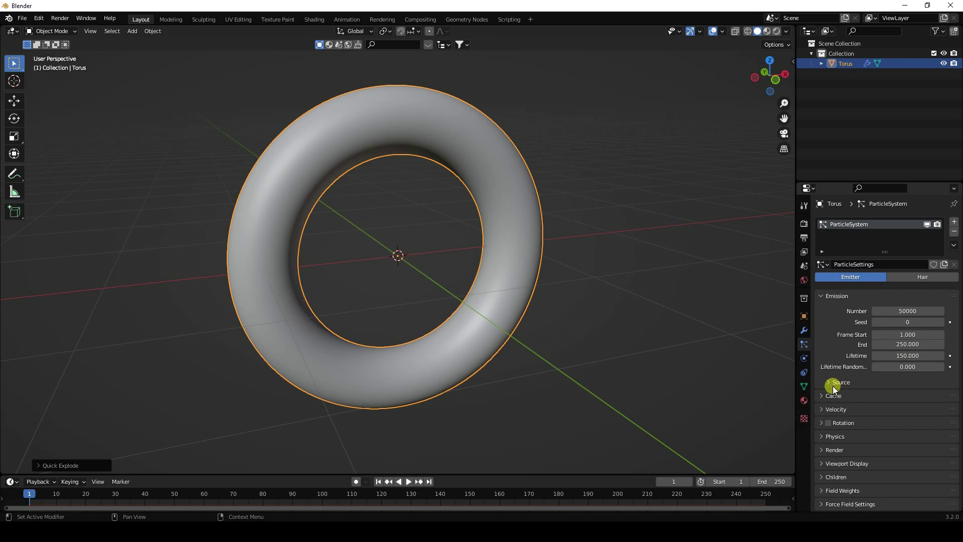
Set the particle system's Normal velocity to 0 m/s and its velocity Randomize to 0
{"action": "left_click", "coordinate": [821, 409]}
{"action": "scroll", "coordinate": [823, 409], "scroll_direction": "down", "scroll_amount": 6}
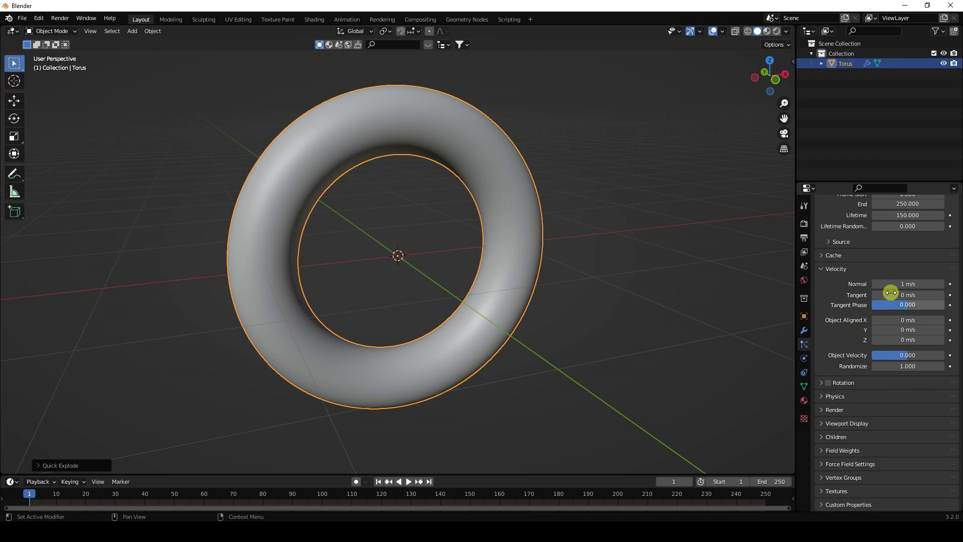
{"action": "left_click", "coordinate": [905, 284]}
{"action": "type", "text": "0"}
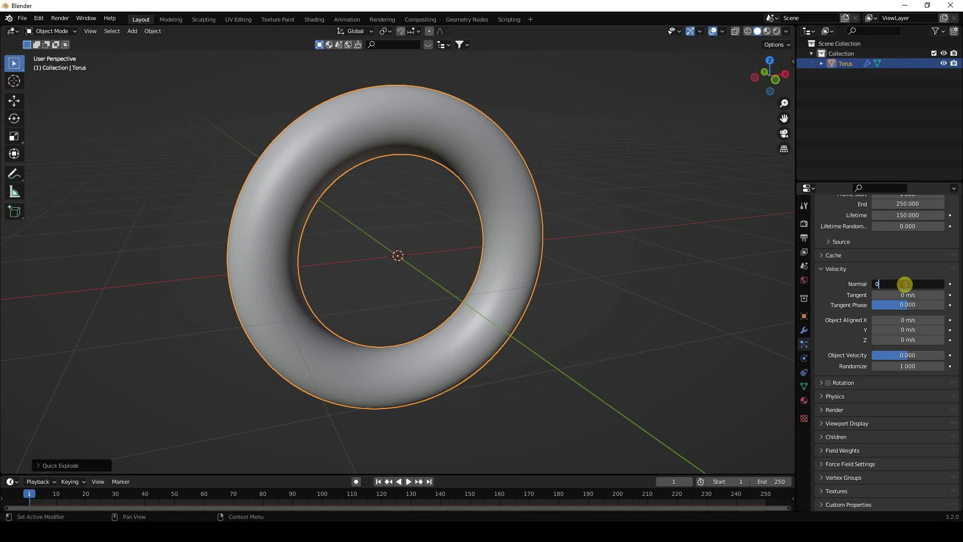
{"action": "key", "text": "Return"}
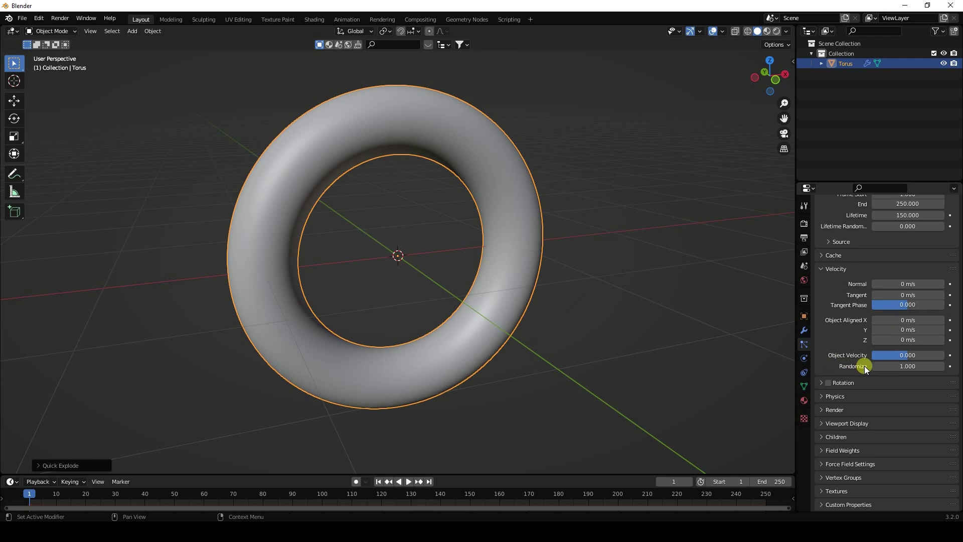
{"action": "left_click", "coordinate": [897, 367]}
{"action": "type", "text": "0"}
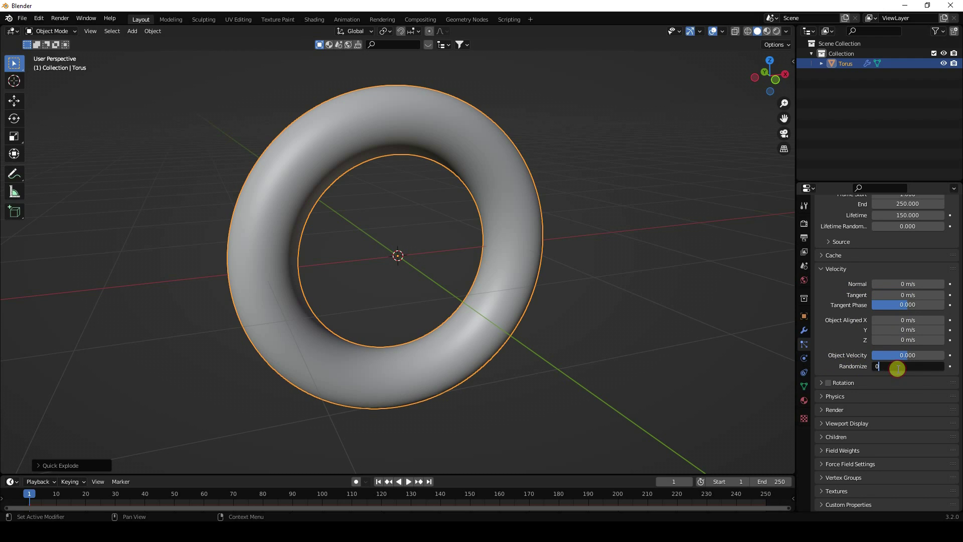
{"action": "key", "text": "Return"}
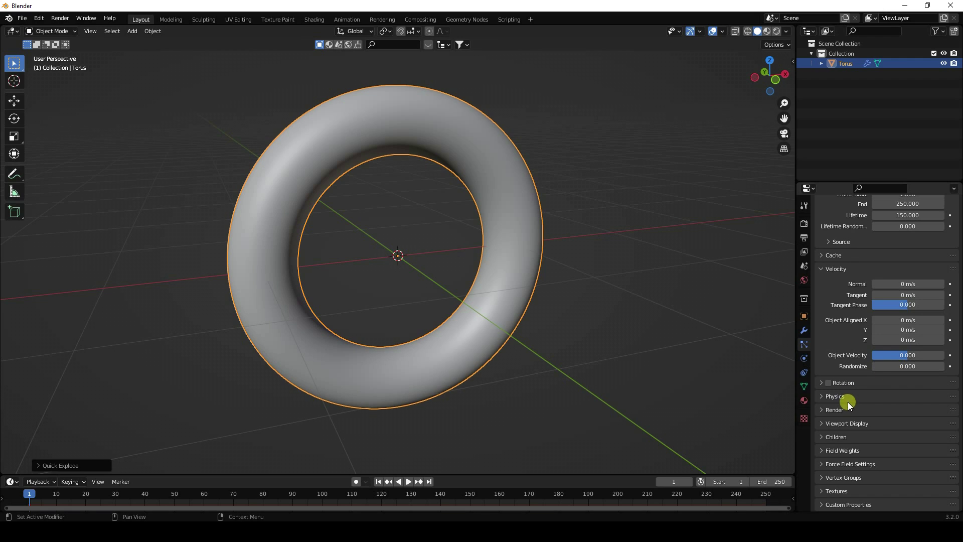
Set the Gravity field weight of the particle system to 0
{"action": "left_click", "coordinate": [826, 450]}
{"action": "scroll", "coordinate": [846, 386], "scroll_direction": "down", "scroll_amount": 8}
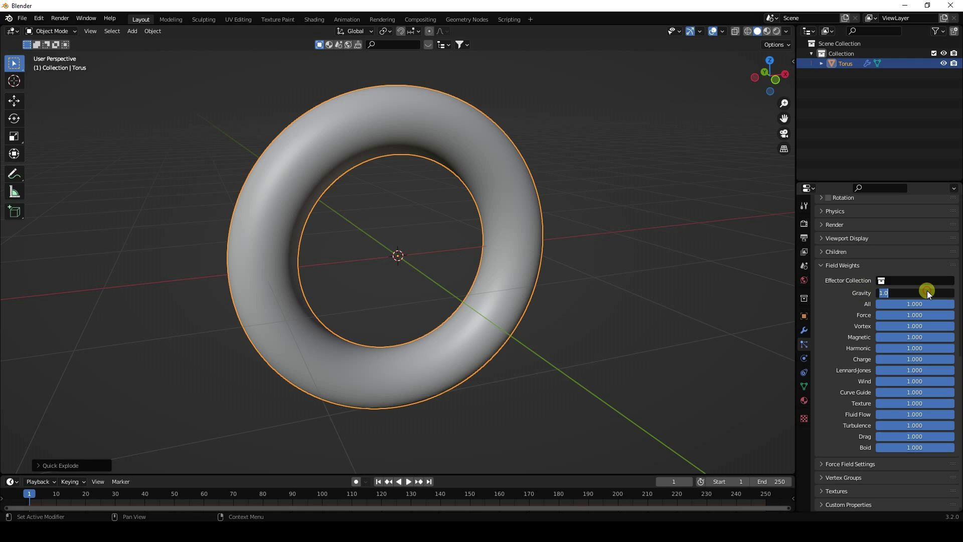
{"action": "type", "text": "0"}
{"action": "key", "text": "Return"}
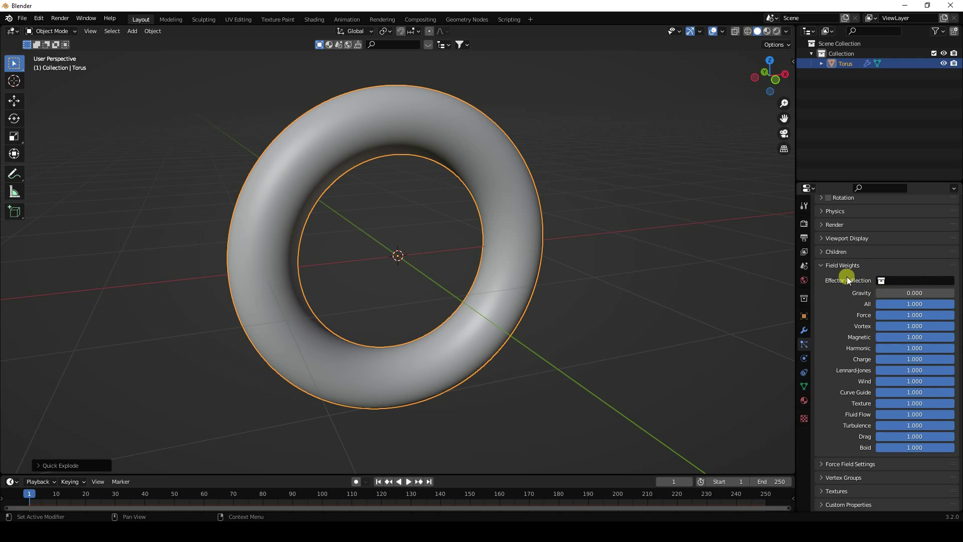
{"action": "left_click", "coordinate": [821, 266]}
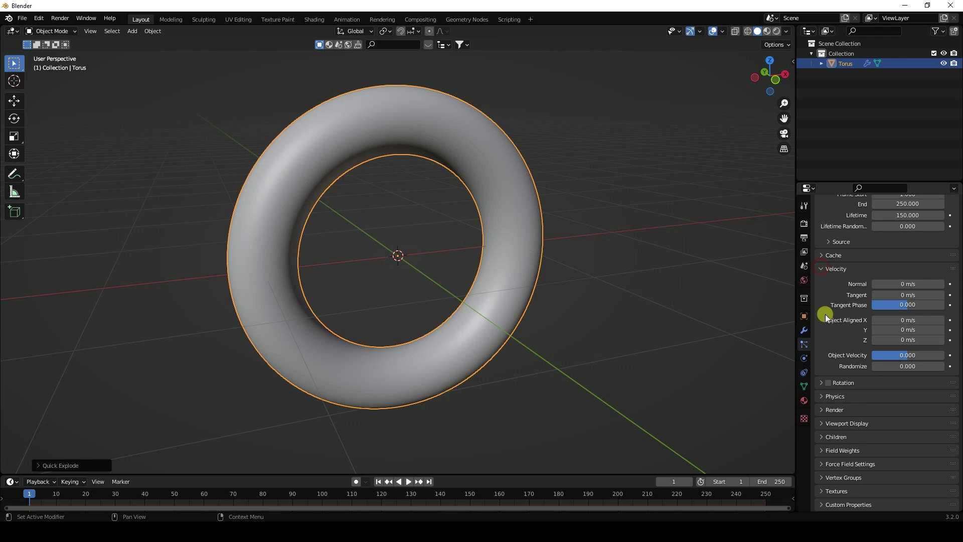
Create a new texture for the particle system and open its texture settings
{"action": "left_click", "coordinate": [832, 491]}
{"action": "scroll", "coordinate": [825, 475], "scroll_direction": "down", "scroll_amount": 2}
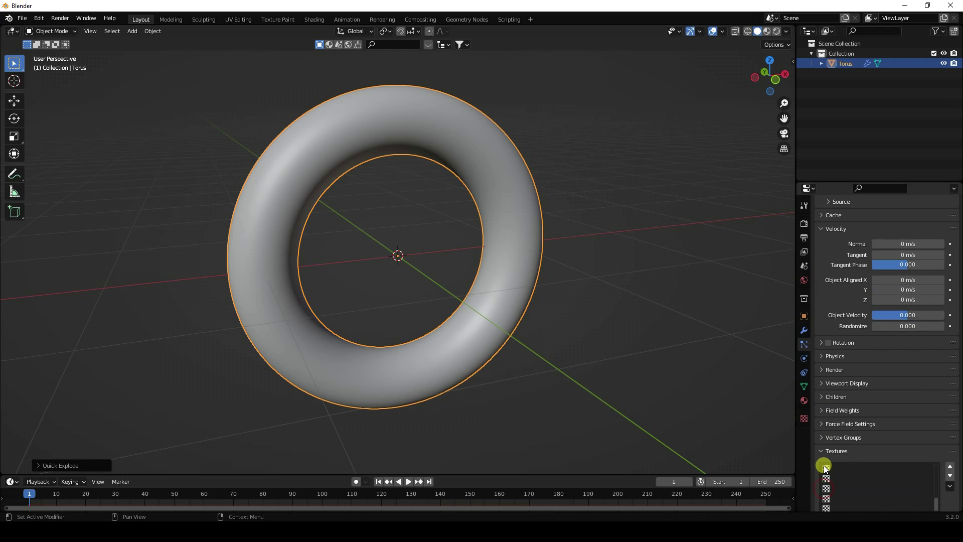
{"action": "scroll", "coordinate": [877, 440], "scroll_direction": "down", "scroll_amount": 2}
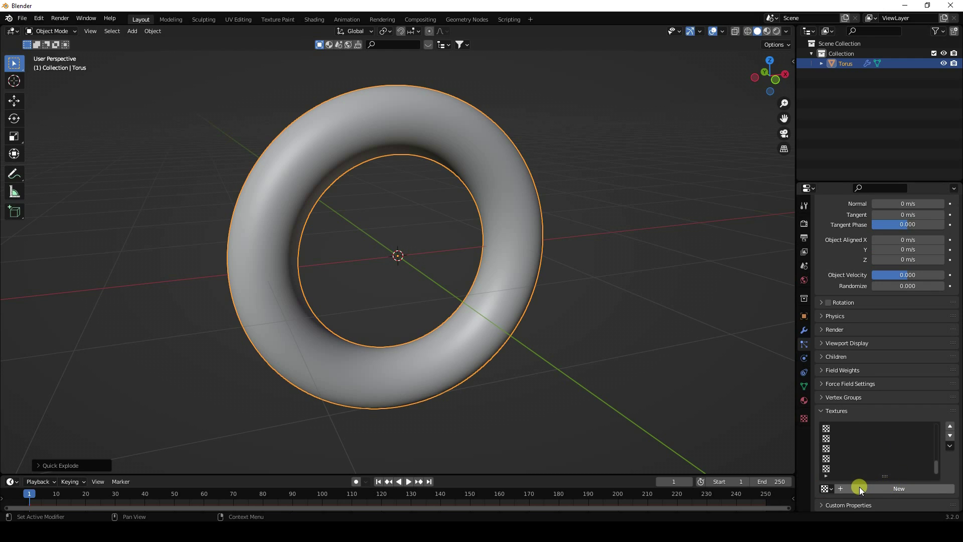
{"action": "left_click", "coordinate": [901, 489]}
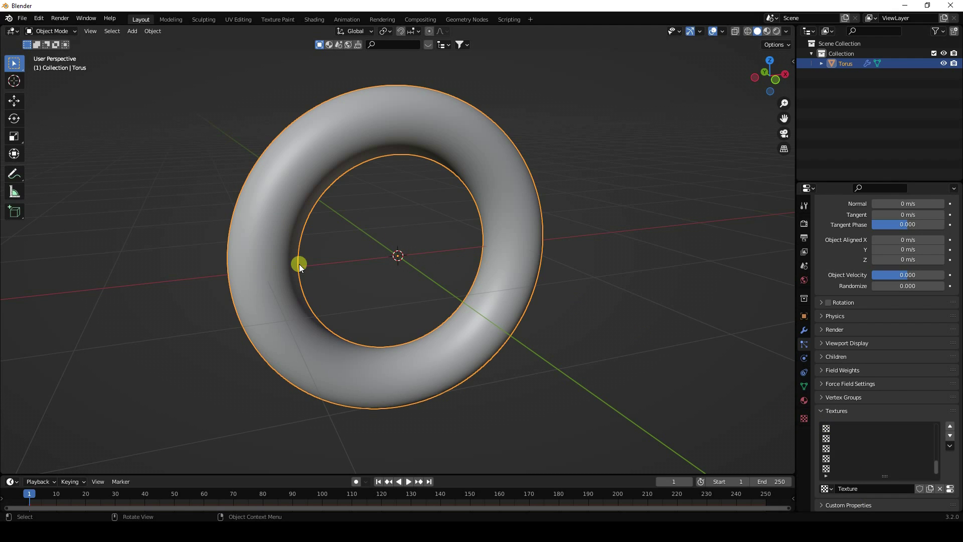
{"action": "left_click", "coordinate": [806, 421]}
{"action": "scroll", "coordinate": [825, 378], "scroll_direction": "up", "scroll_amount": 3}
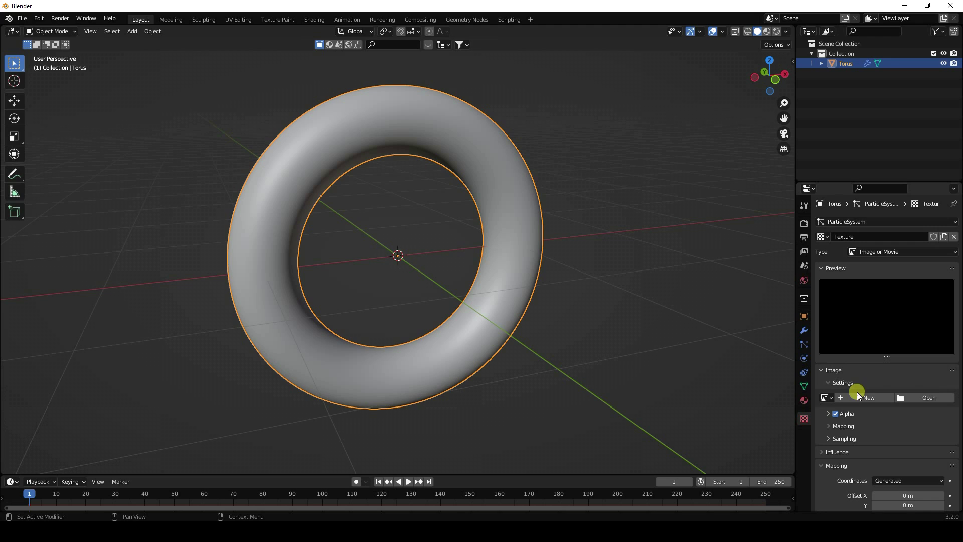
Set the particle texture's type to Blend and enable its Color Ramp
{"action": "left_click", "coordinate": [888, 252]}
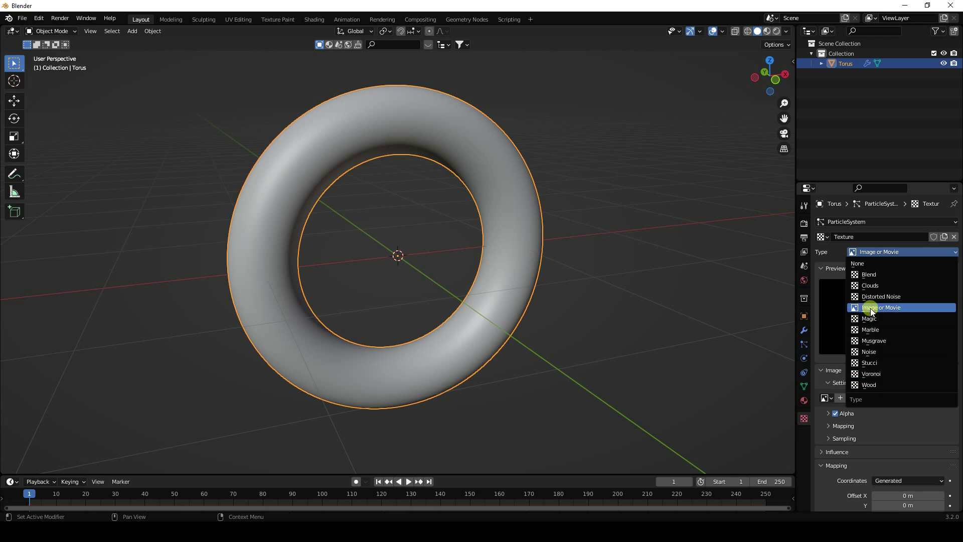
{"action": "left_click", "coordinate": [877, 274]}
{"action": "scroll", "coordinate": [834, 468], "scroll_direction": "down", "scroll_amount": 2}
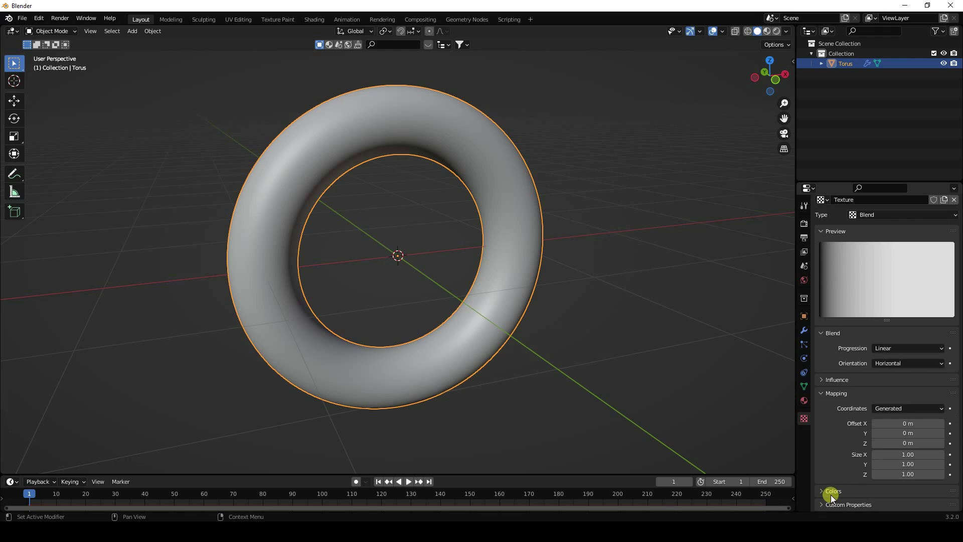
{"action": "left_click", "coordinate": [823, 489]}
{"action": "scroll", "coordinate": [823, 489], "scroll_direction": "down", "scroll_amount": 5}
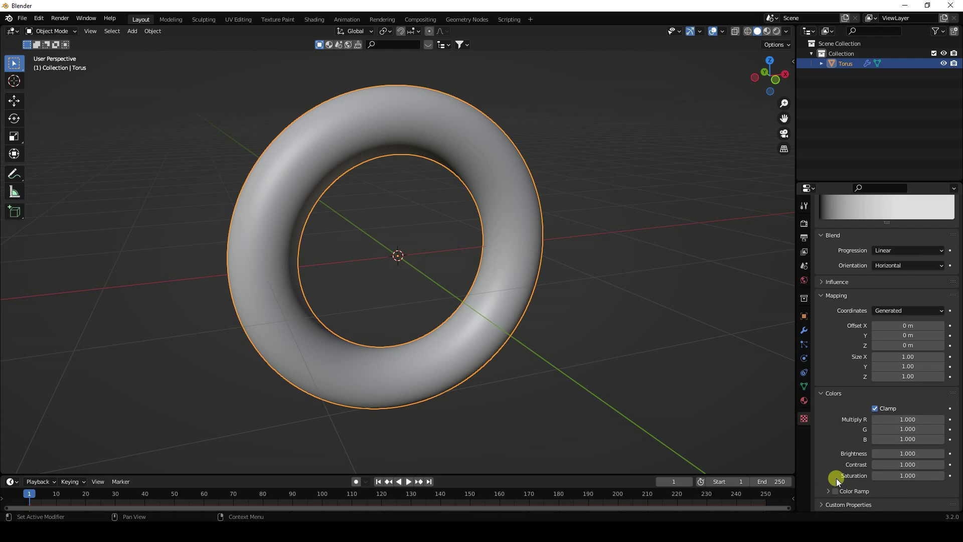
{"action": "left_click", "coordinate": [835, 491]}
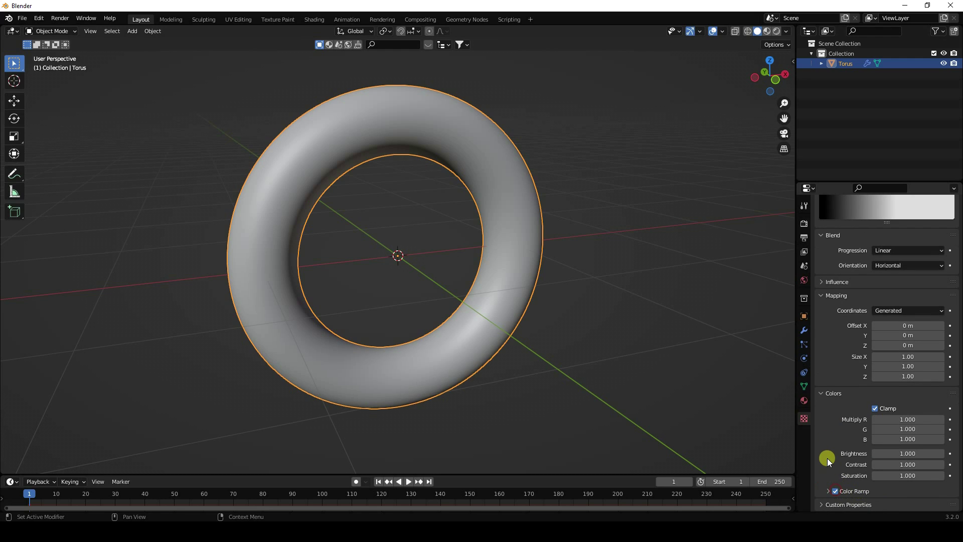
{"action": "scroll", "coordinate": [829, 463], "scroll_direction": "up", "scroll_amount": 5}
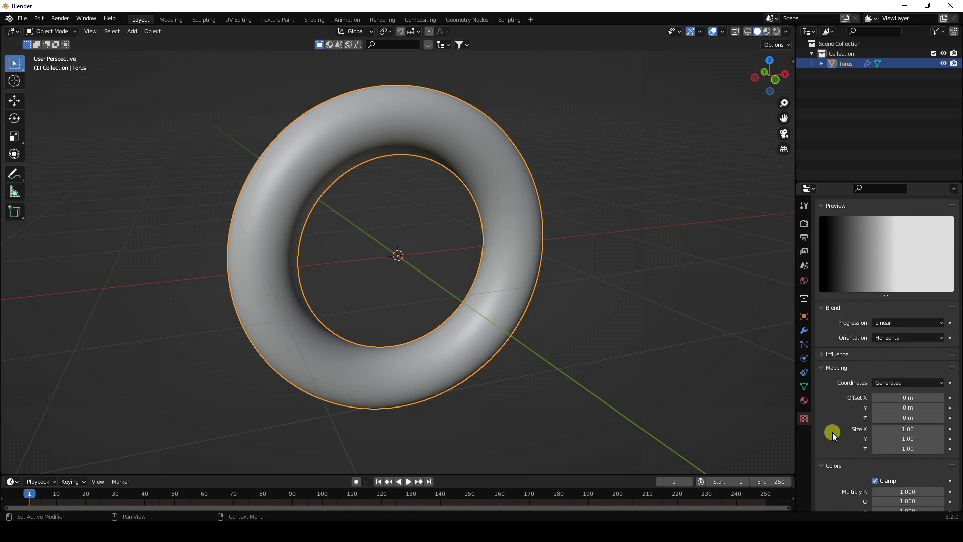
Refresh the torus's Explode modifier
{"action": "left_click", "coordinate": [804, 330]}
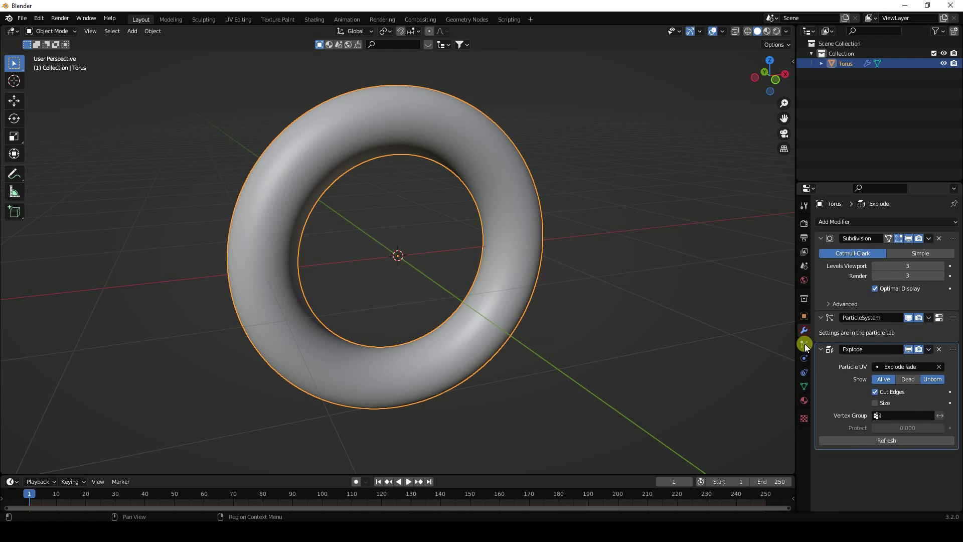
{"action": "left_click", "coordinate": [874, 439]}
{"action": "left_click", "coordinate": [871, 441]}
Bake the cache of the torus's particle system
{"action": "left_click", "coordinate": [804, 345]}
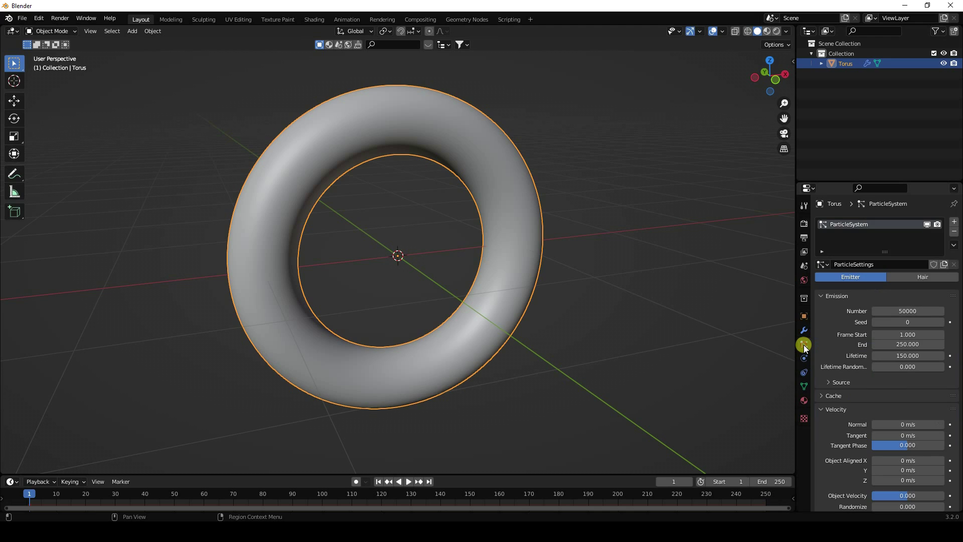
{"action": "scroll", "coordinate": [836, 434], "scroll_direction": "down", "scroll_amount": 1}
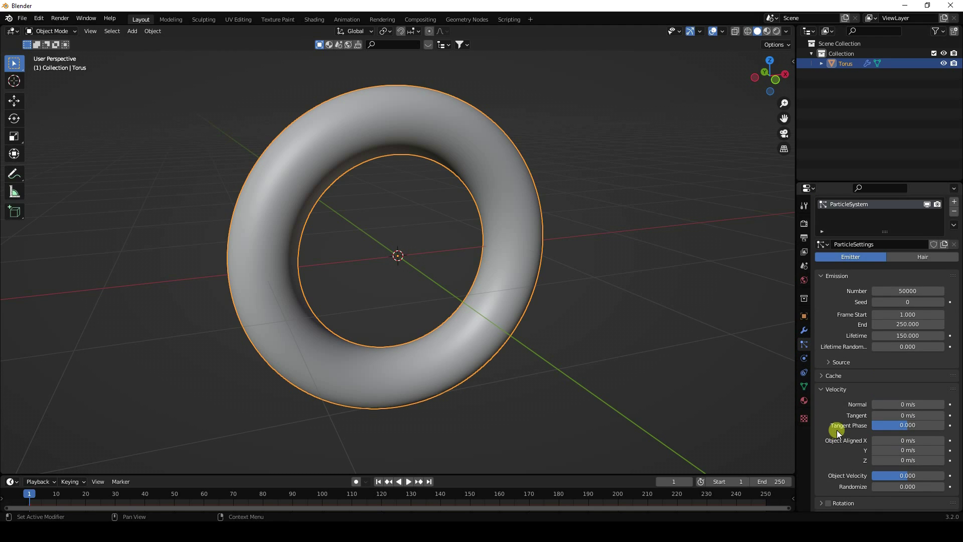
{"action": "left_click", "coordinate": [824, 375]}
{"action": "scroll", "coordinate": [845, 471], "scroll_direction": "down", "scroll_amount": 3}
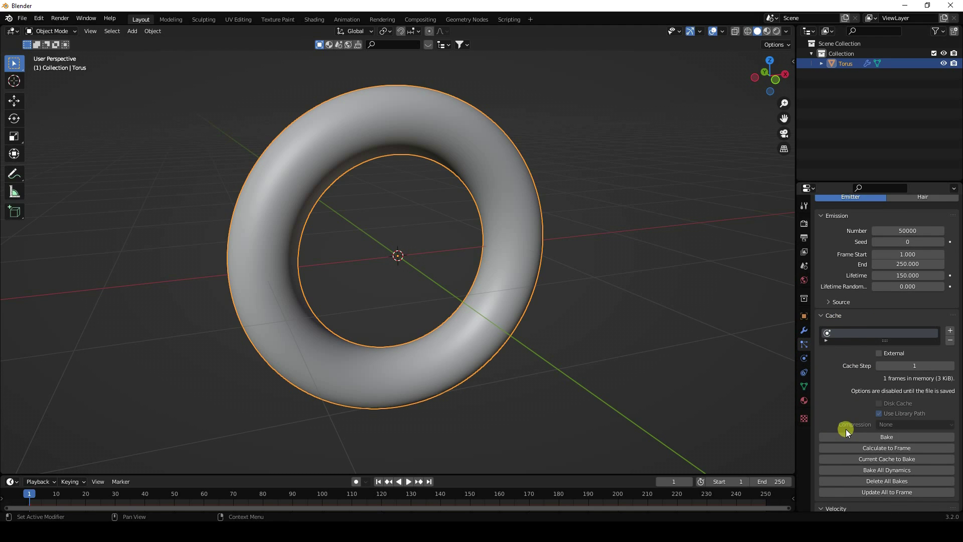
{"action": "left_click", "coordinate": [886, 436]}
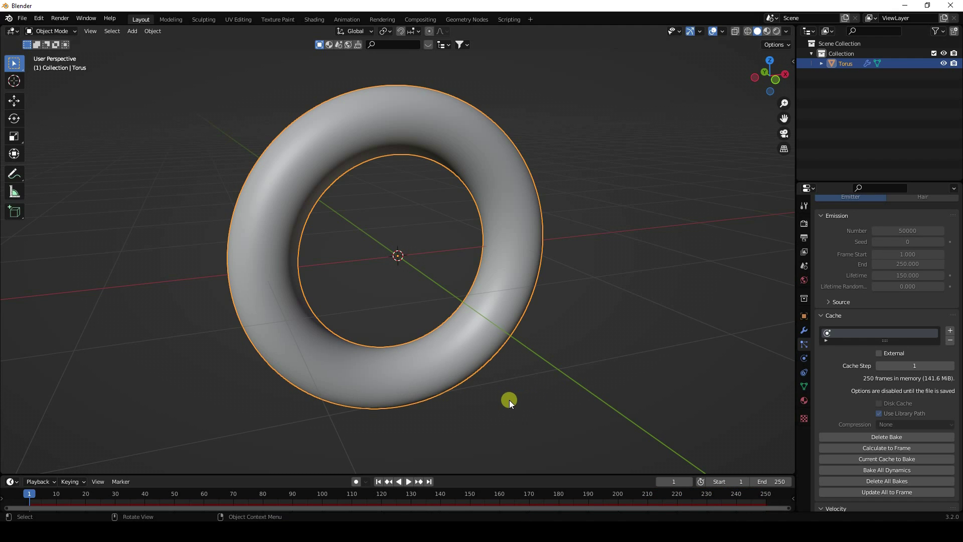
Play the baked animation briefly, stop it and inspect the torus from another angle
{"action": "left_click", "coordinate": [408, 482]}
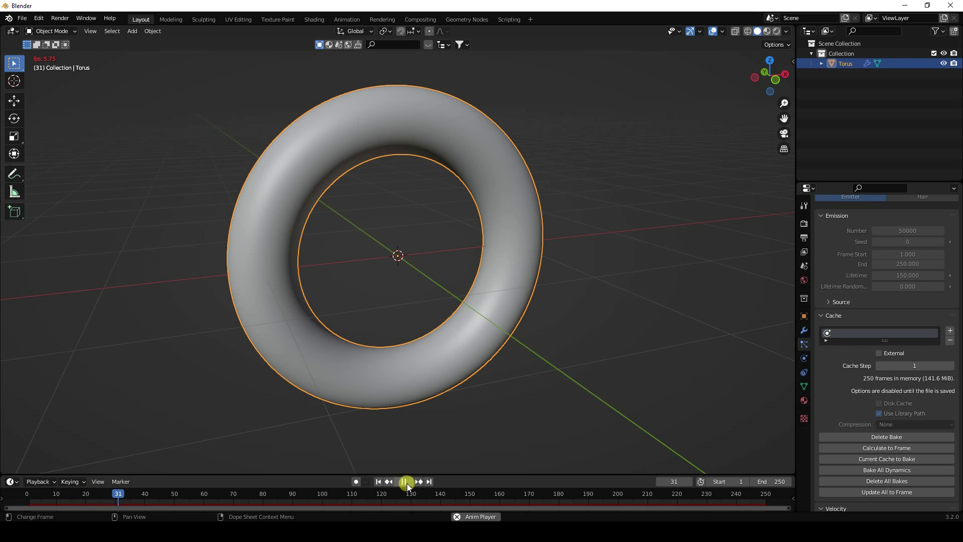
{"action": "left_click", "coordinate": [407, 483]}
{"action": "middle_click_drag", "start_coordinate": [390, 406], "coordinate": [312, 284]}
Delete the torus's particle bake and return to frame 1
{"action": "left_click", "coordinate": [891, 437]}
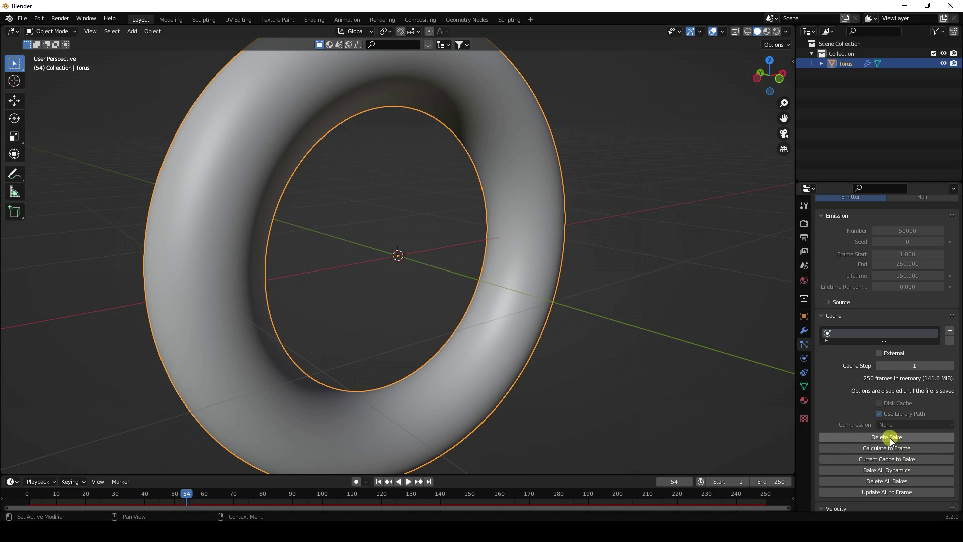
{"action": "left_click", "coordinate": [378, 482]}
{"action": "left_click", "coordinate": [846, 65]}
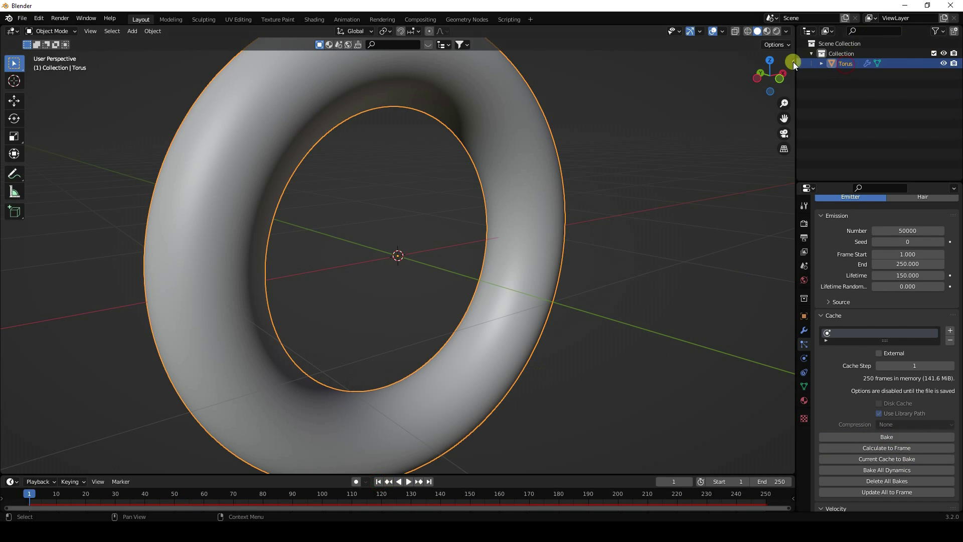
Add a Turbulence force field at the torus's centre and set its Strength to 0.5
{"action": "left_click", "coordinate": [151, 32]}
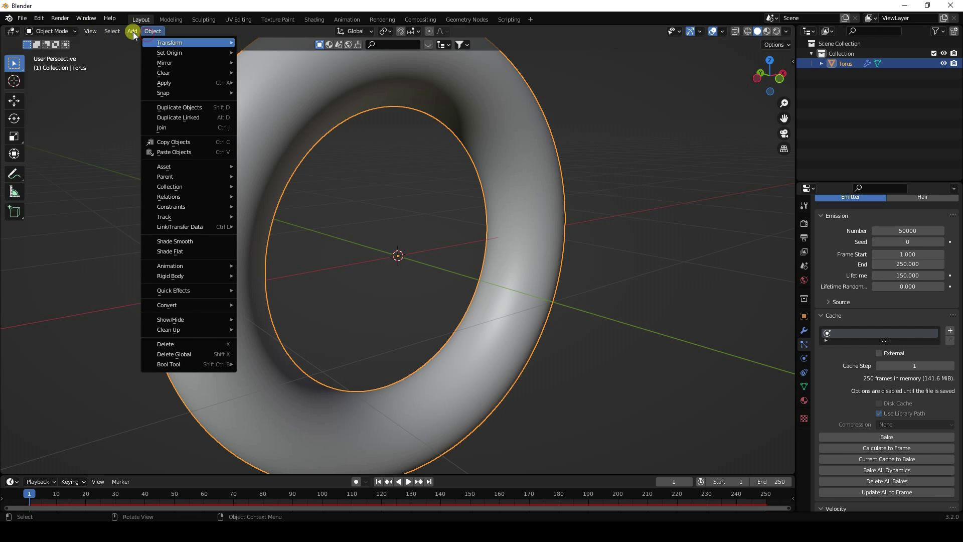
{"action": "left_click", "coordinate": [133, 31]}
{"action": "mouse_move", "coordinate": [158, 218]}
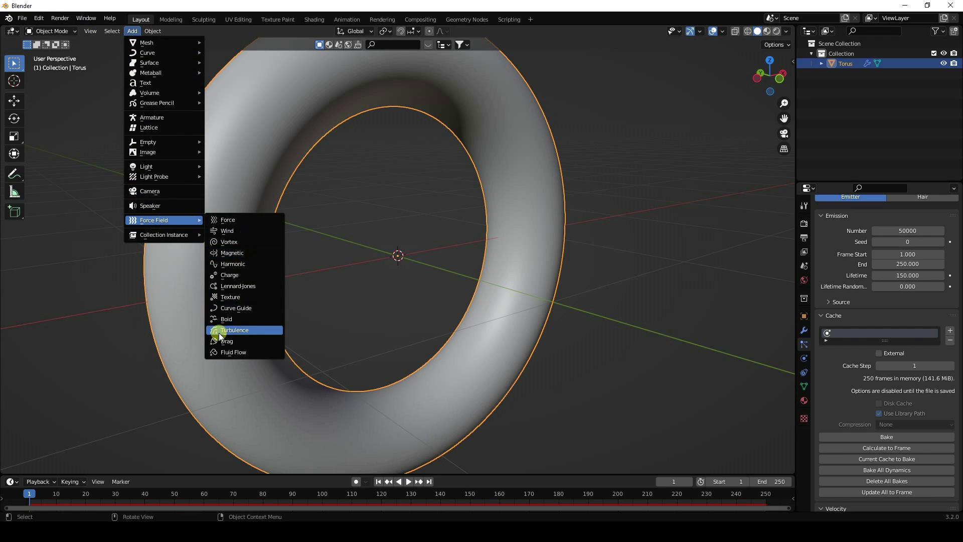
{"action": "left_click", "coordinate": [251, 330]}
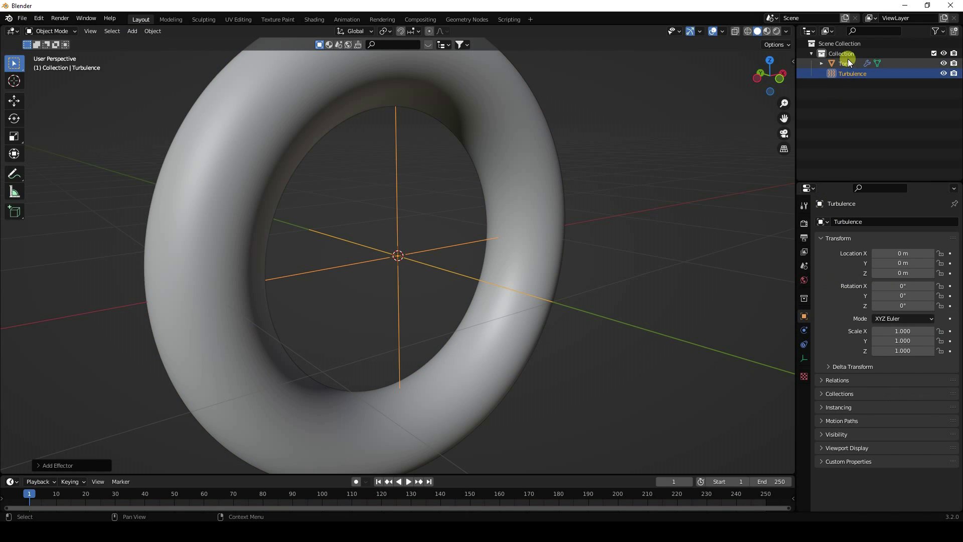
{"action": "left_click", "coordinate": [804, 331]}
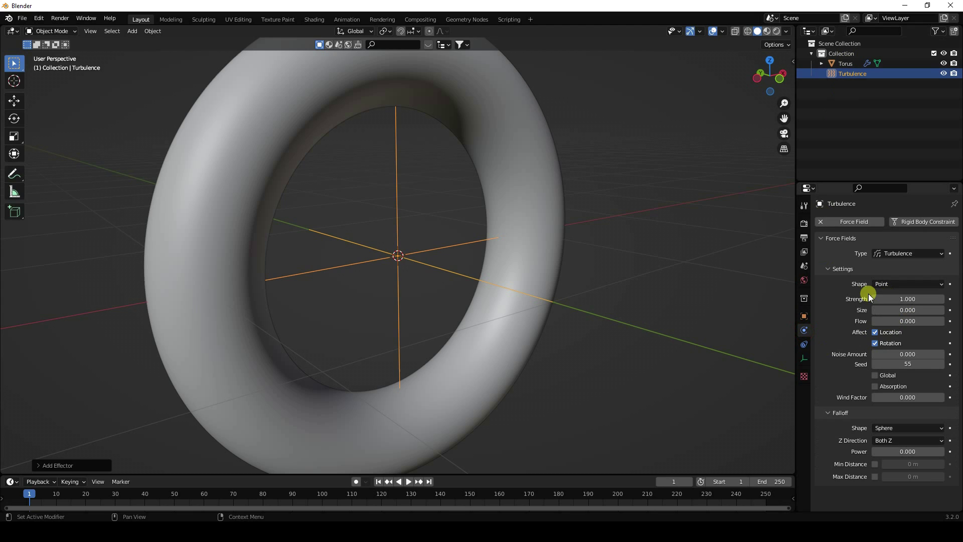
{"action": "left_click", "coordinate": [920, 298]}
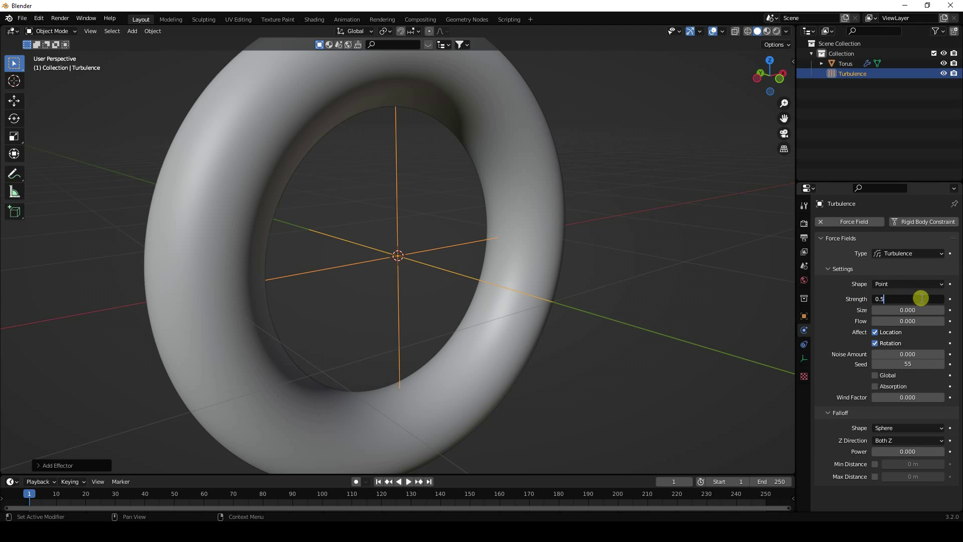
{"action": "key", "text": "Return"}
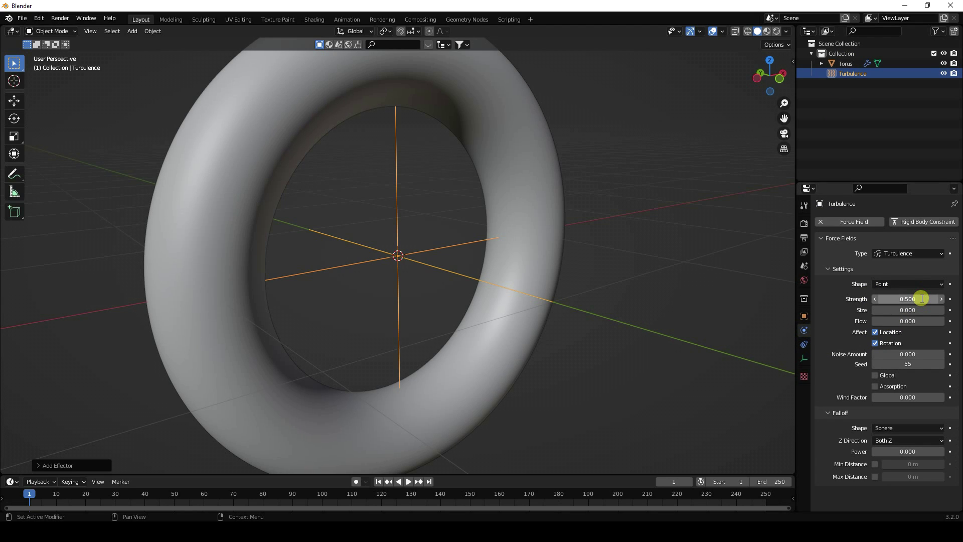
Select the torus and bake its particle cache with the turbulence field in the scene
{"action": "left_click", "coordinate": [843, 63]}
{"action": "left_click", "coordinate": [804, 344]}
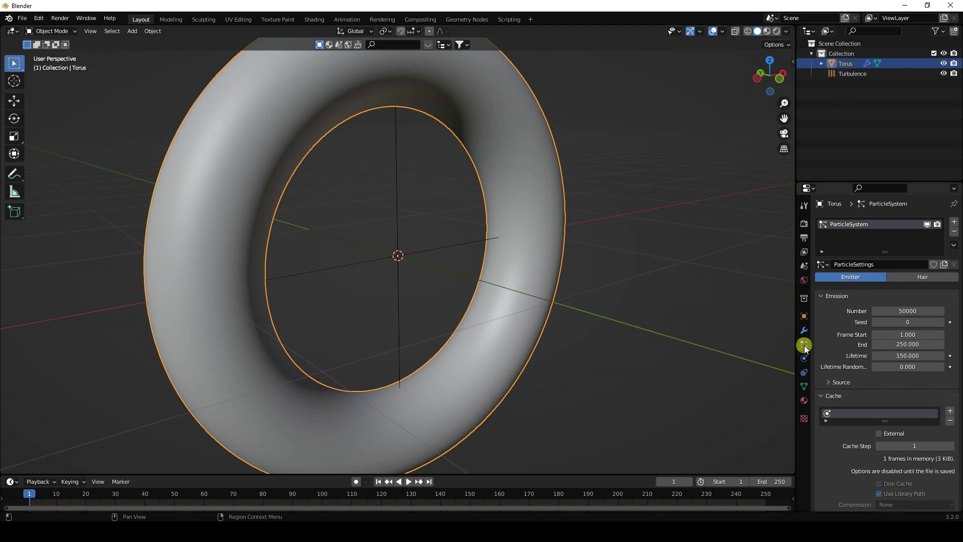
{"action": "scroll", "coordinate": [835, 447], "scroll_direction": "down", "scroll_amount": 3}
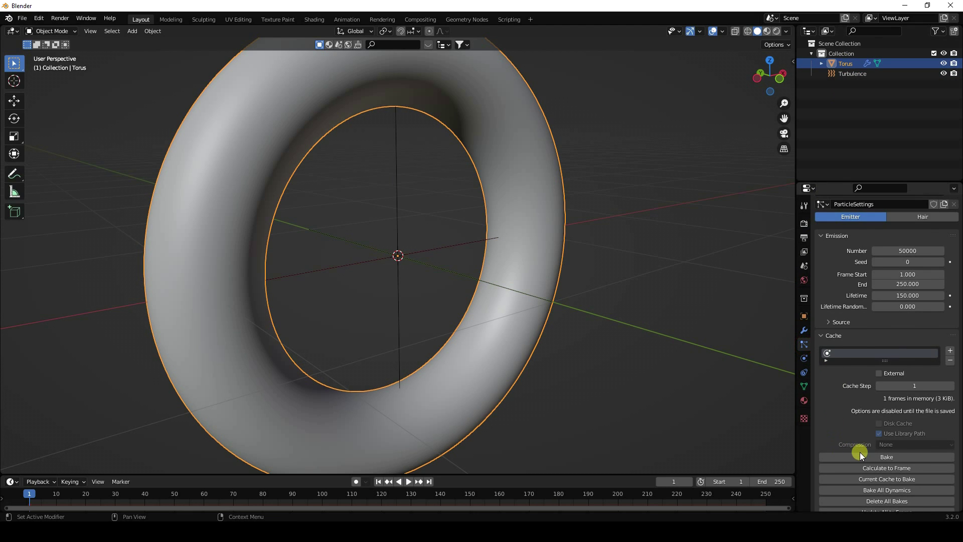
{"action": "left_click", "coordinate": [875, 455]}
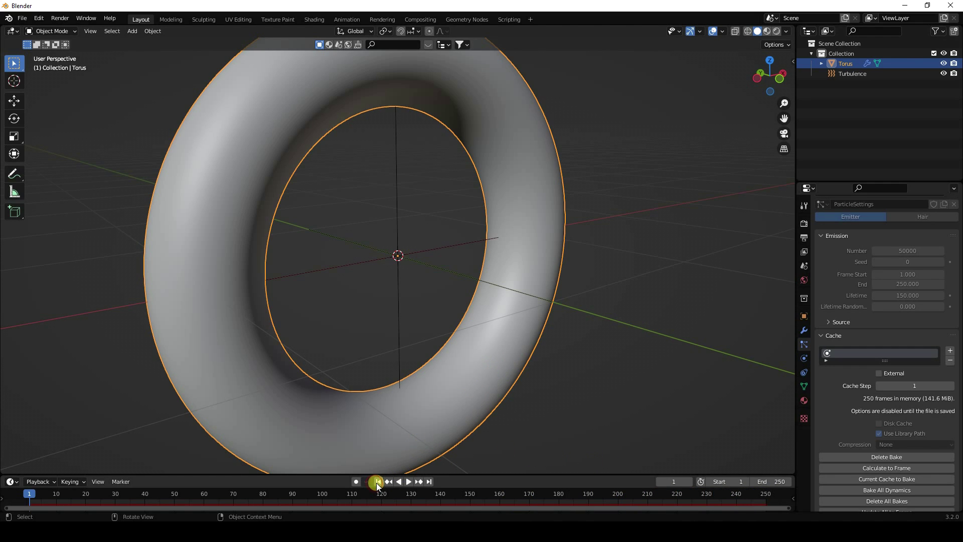
Play the baked explosion to around frame 99, stop it and examine the scattering fragments of the torus from several angles
{"action": "scroll", "coordinate": [402, 420], "scroll_direction": "down", "scroll_amount": 3}
{"action": "left_click", "coordinate": [408, 481]}
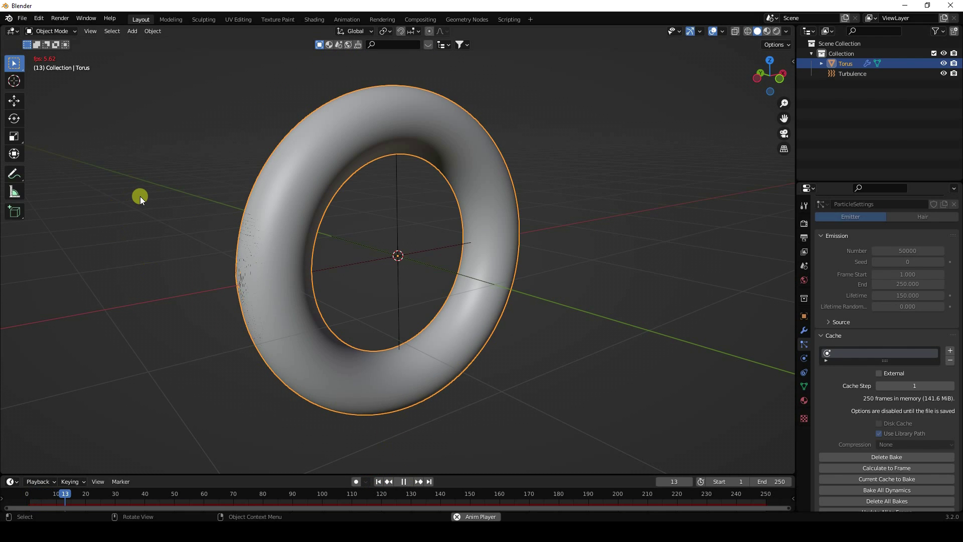
{"action": "scroll", "coordinate": [151, 211], "scroll_direction": "up", "scroll_amount": 2}
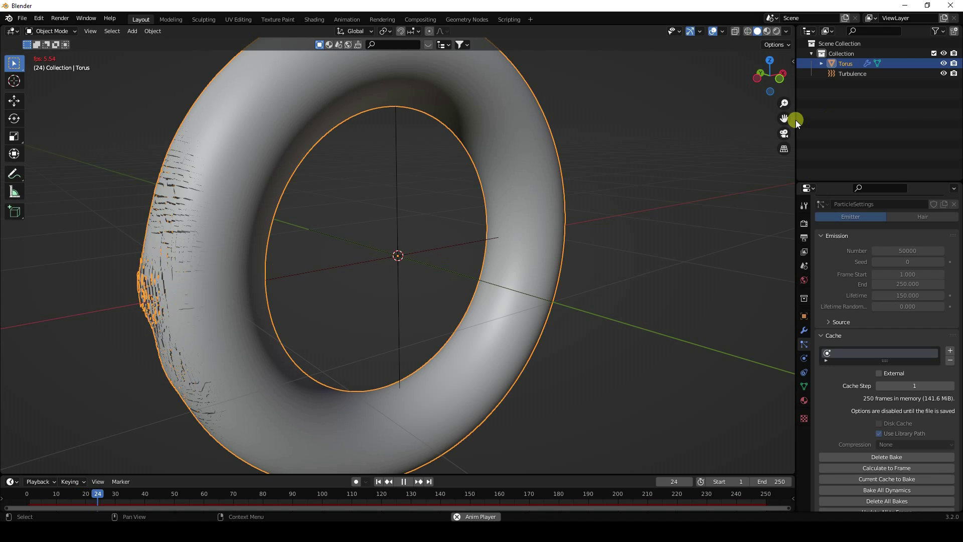
{"action": "left_click_drag", "start_coordinate": [786, 117], "coordinate": [387, 204]}
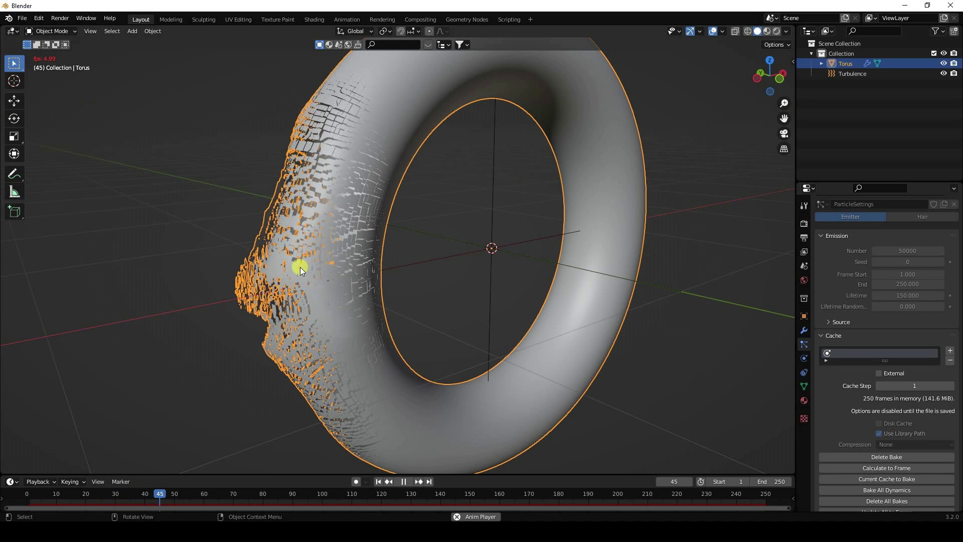
{"action": "scroll", "coordinate": [262, 312], "scroll_direction": "up", "scroll_amount": 1}
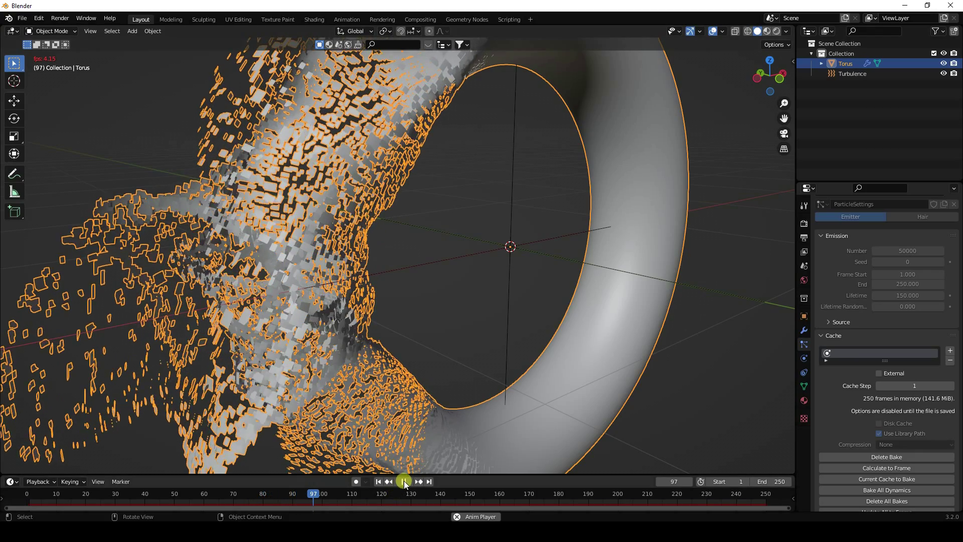
{"action": "left_click", "coordinate": [404, 480]}
{"action": "middle_click_drag", "start_coordinate": [415, 378], "coordinate": [386, 384]}
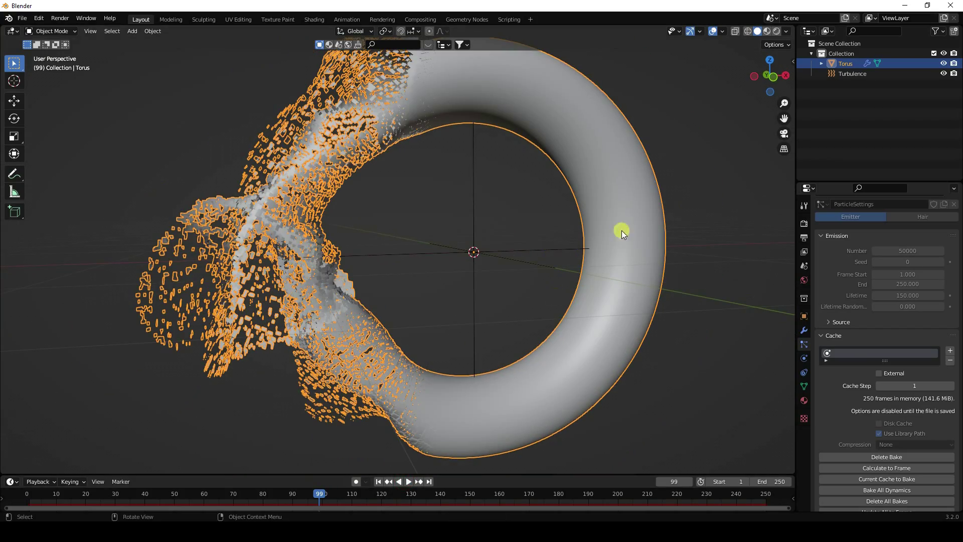
{"action": "left_click_drag", "start_coordinate": [785, 117], "coordinate": [722, 124]}
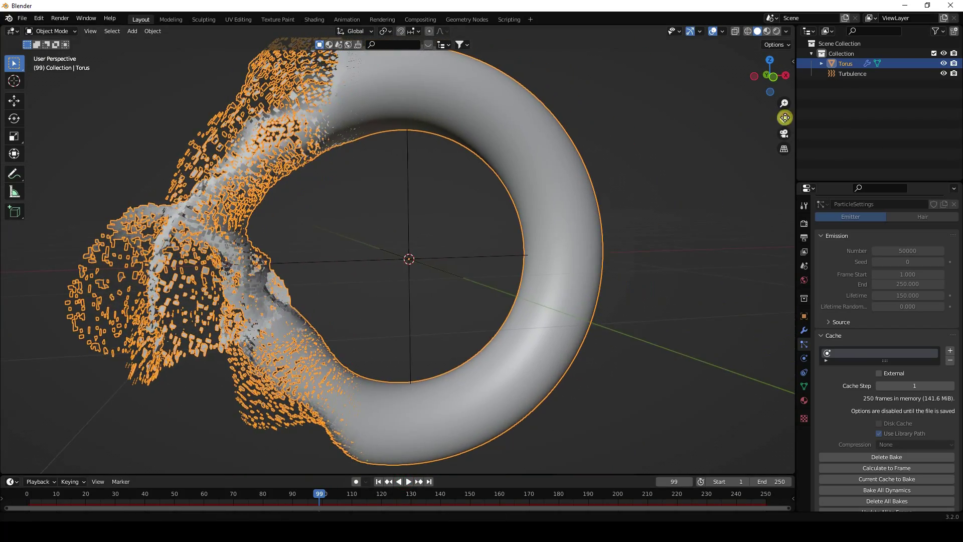
Add a UV sphere with a 0.5 m radius at the torus's centre and return the animation to frame 1
{"action": "left_click", "coordinate": [449, 279]}
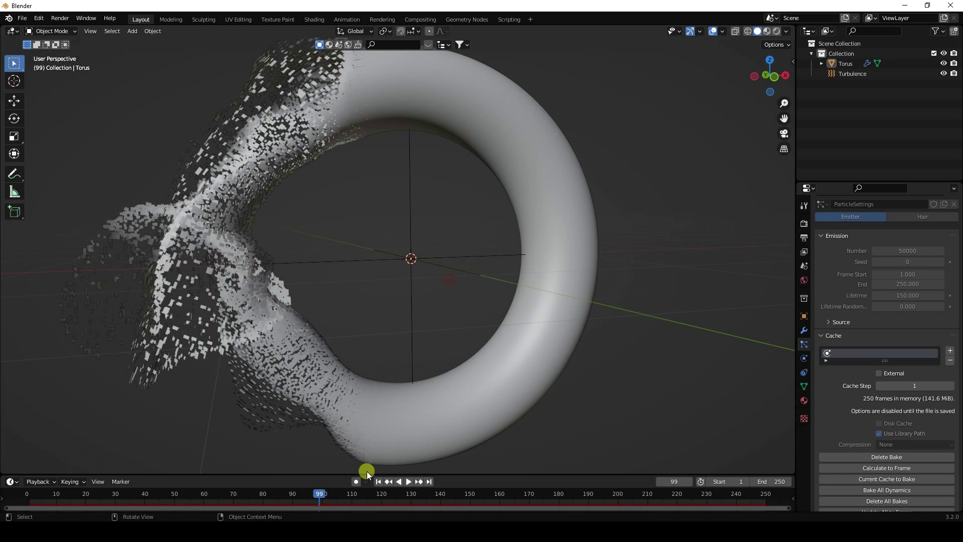
{"action": "left_click", "coordinate": [134, 31]}
{"action": "mouse_move", "coordinate": [181, 42]}
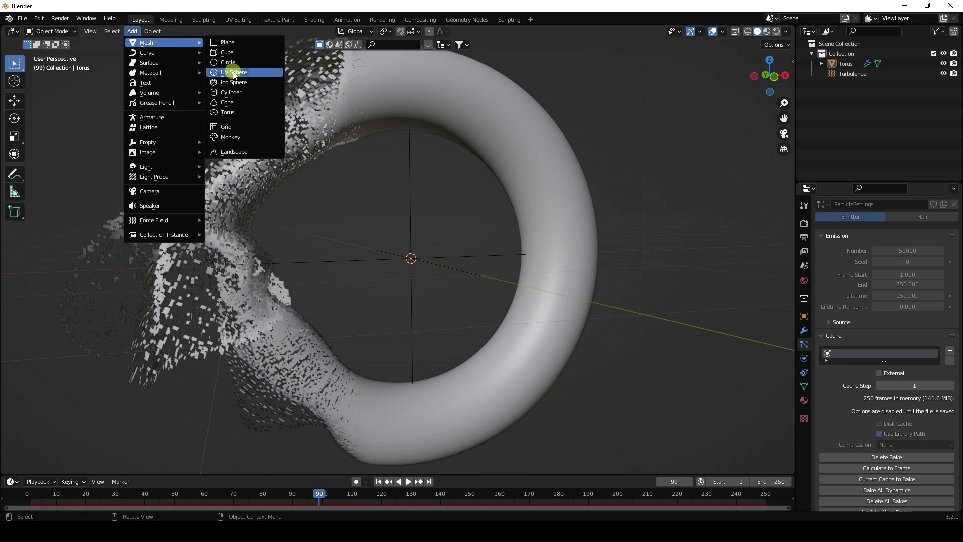
{"action": "left_click", "coordinate": [253, 72]}
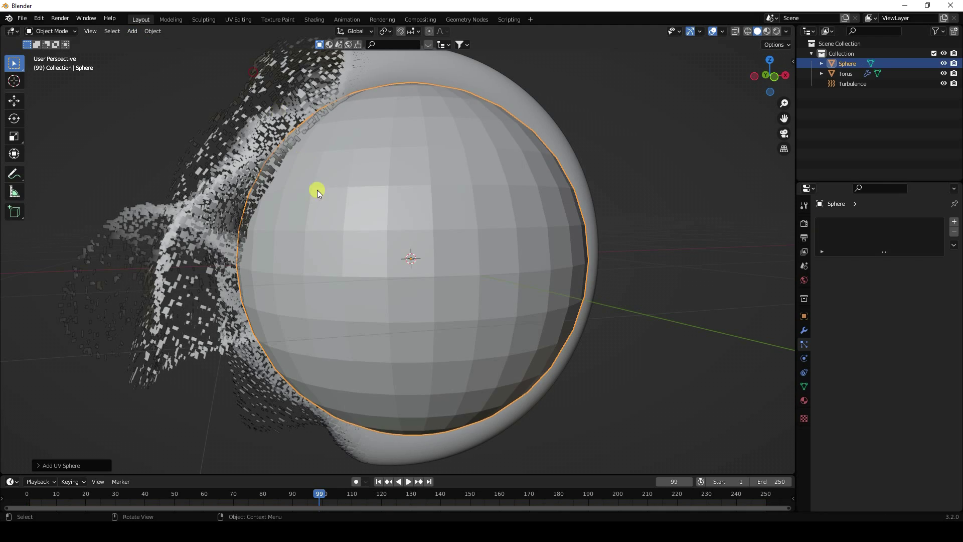
{"action": "left_click", "coordinate": [38, 465]}
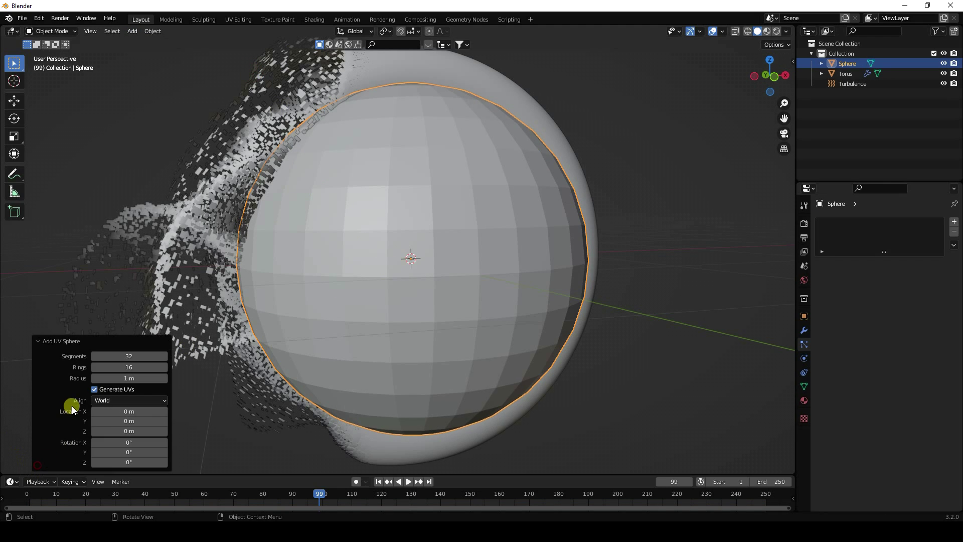
{"action": "left_click", "coordinate": [121, 378]}
{"action": "type", "text": "0.5"}
{"action": "key", "text": "Return"}
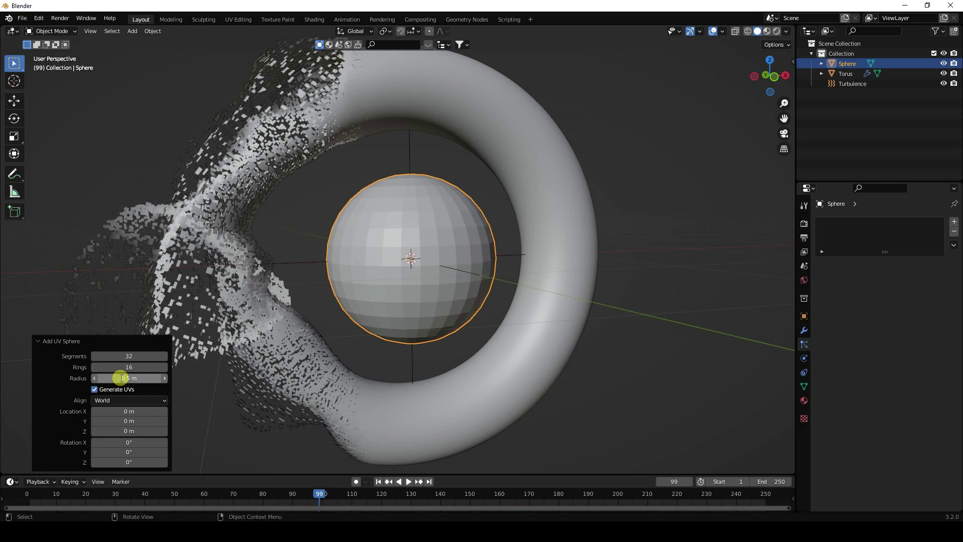
{"action": "left_click", "coordinate": [352, 250]}
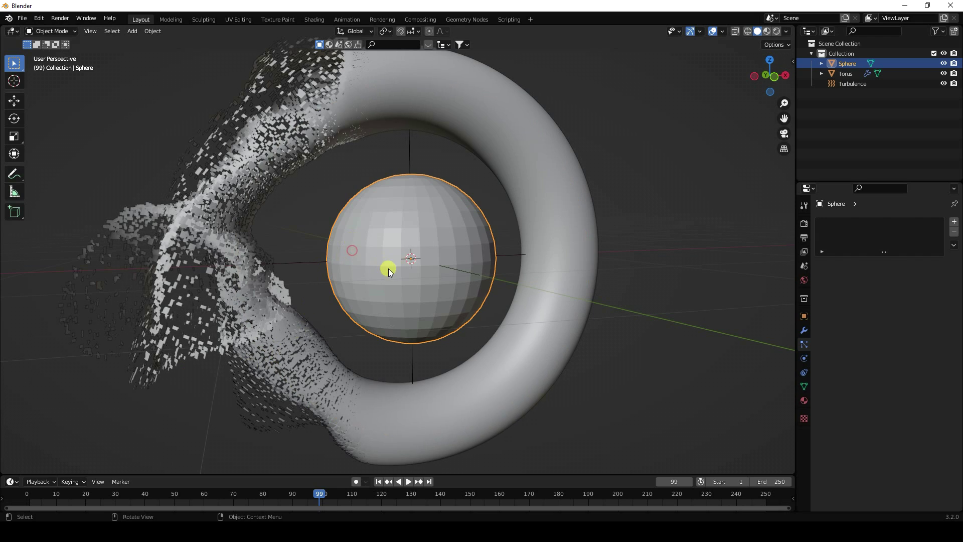
{"action": "left_click", "coordinate": [378, 481]}
{"action": "left_click", "coordinate": [433, 299]}
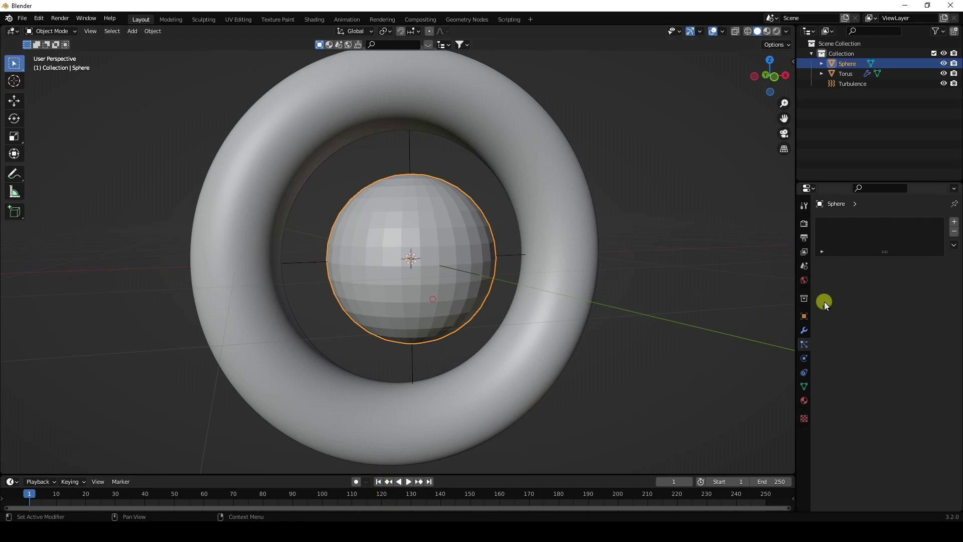
Add a Subdivision Surface modifier to the sphere with viewport and render levels of 3
{"action": "left_click", "coordinate": [804, 331]}
{"action": "left_click", "coordinate": [843, 221]}
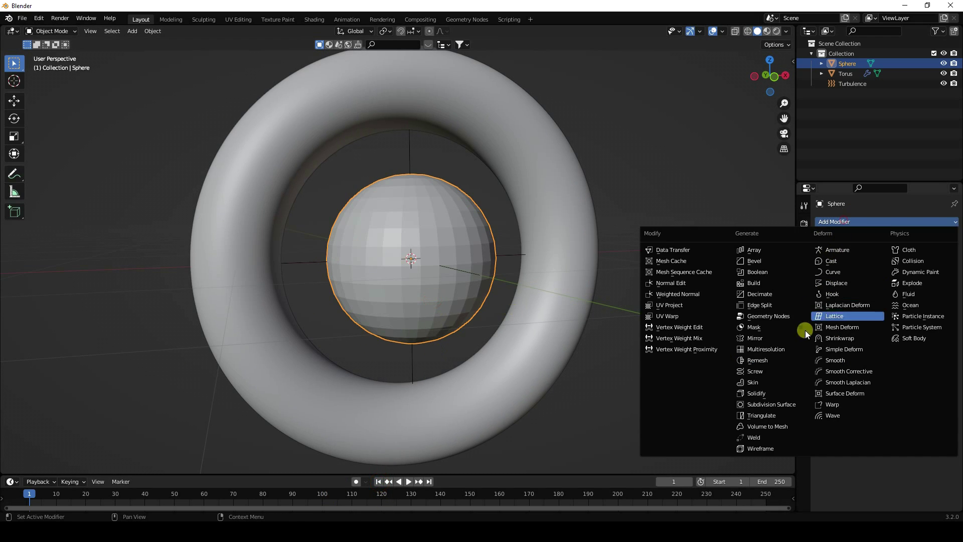
{"action": "left_click", "coordinate": [773, 405]}
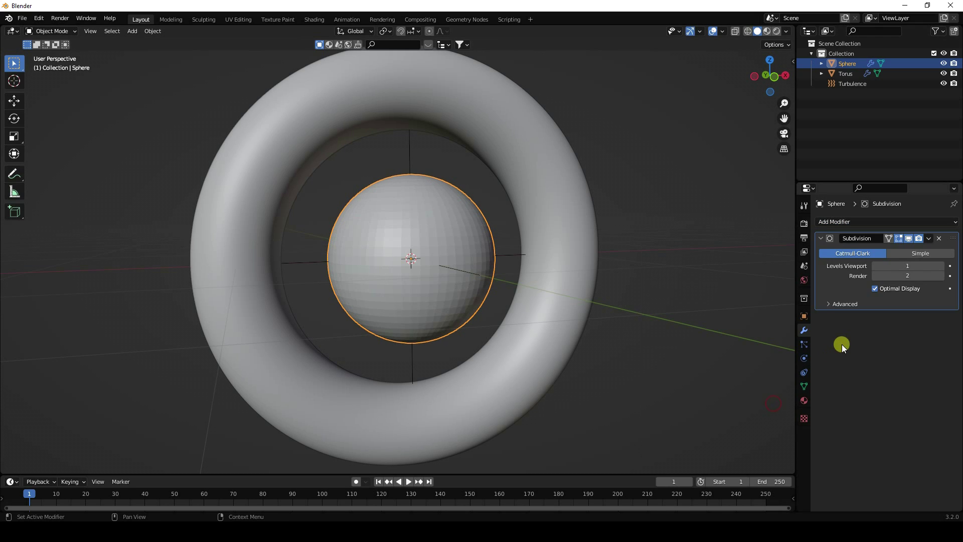
{"action": "left_click", "coordinate": [941, 276]}
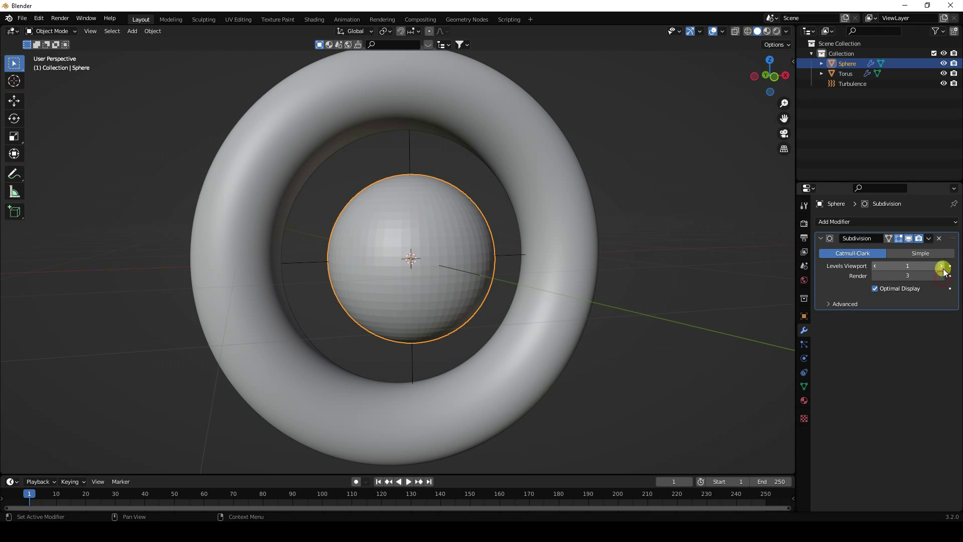
Apply the Quick Explode effect to the sphere
{"action": "left_click", "coordinate": [803, 345]}
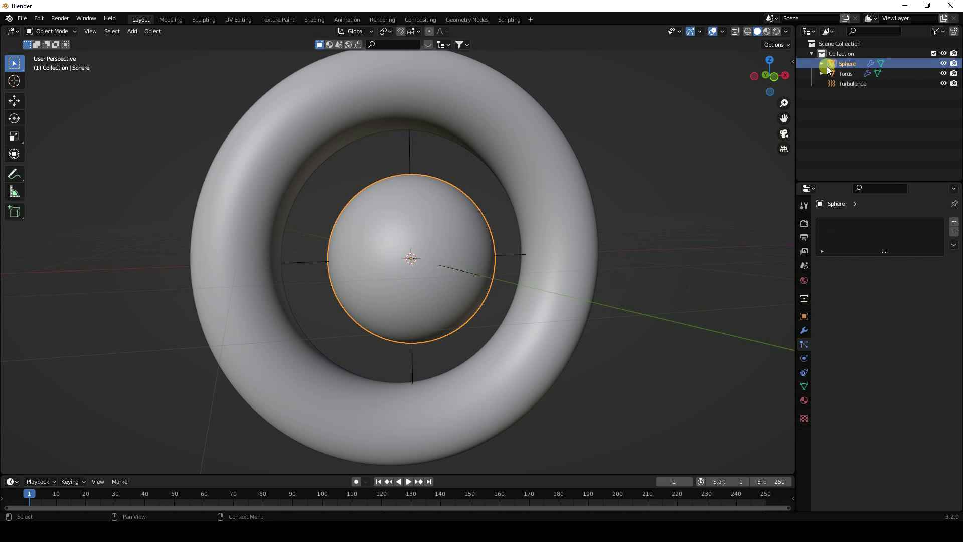
{"action": "left_click", "coordinate": [152, 31]}
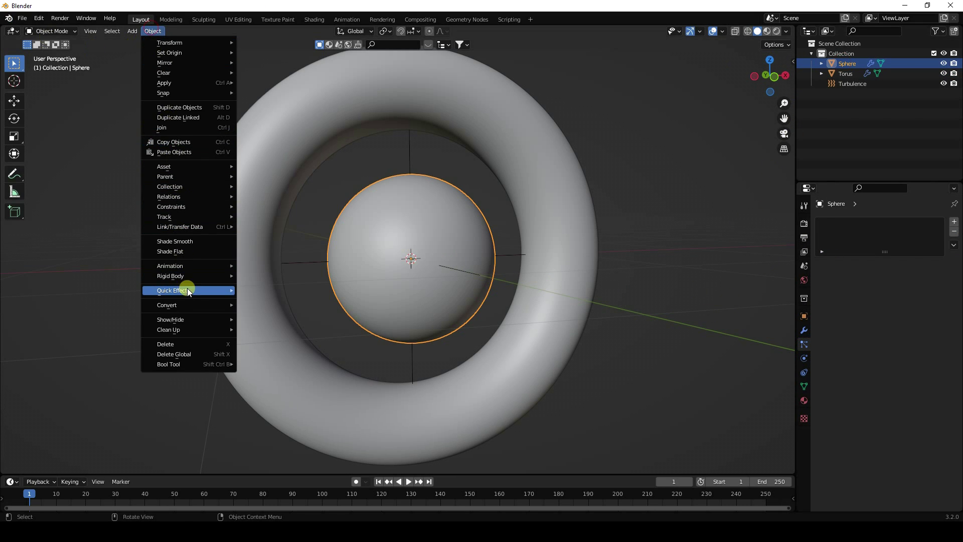
{"action": "mouse_move", "coordinate": [188, 292]}
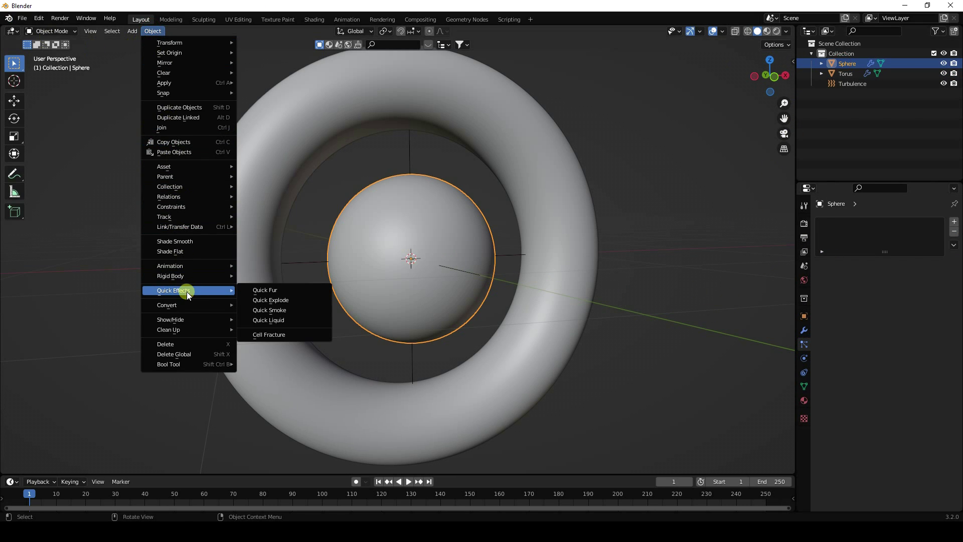
{"action": "left_click", "coordinate": [282, 300]}
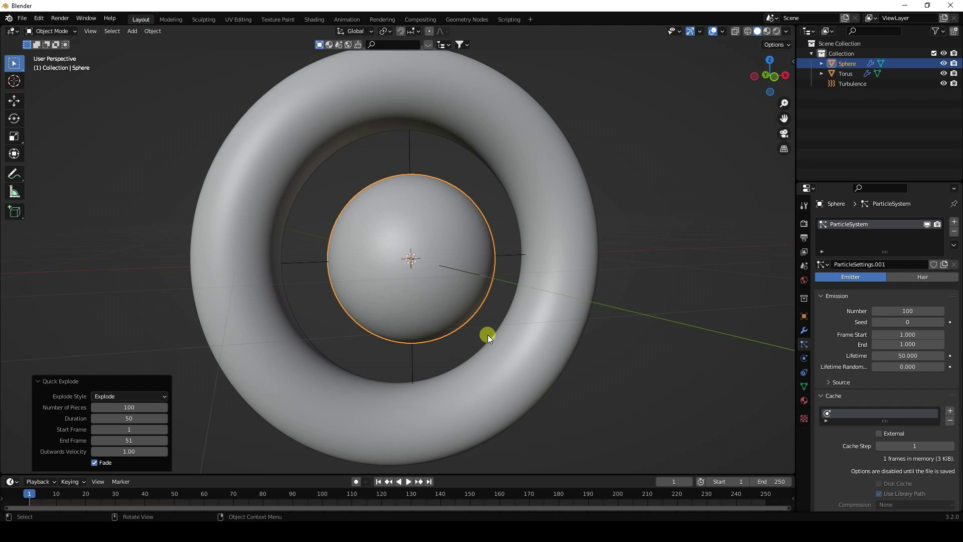
Set the sphere's particle emission to 20000 particles, end frame 250 and lifetime 150
{"action": "left_click", "coordinate": [910, 309]}
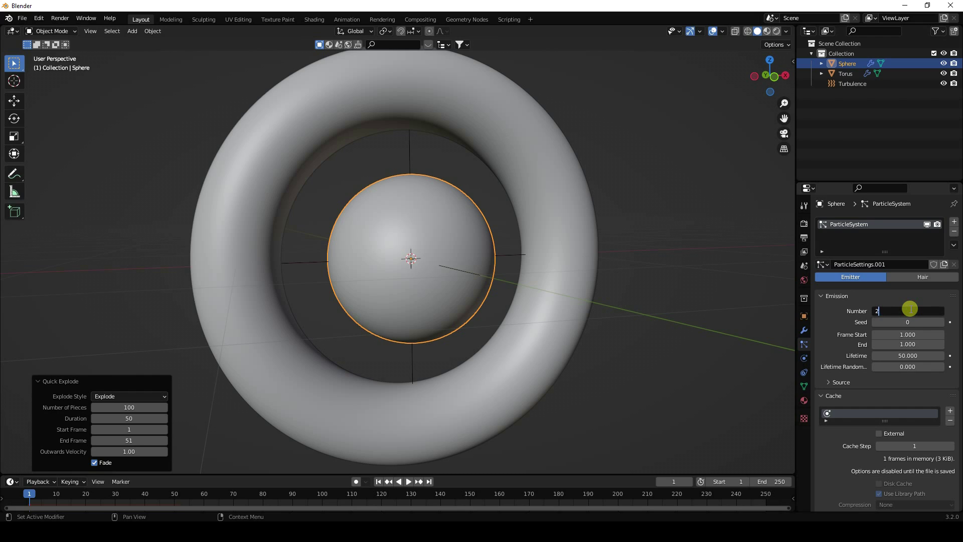
{"action": "type", "text": "20000"}
{"action": "key", "text": "Return"}
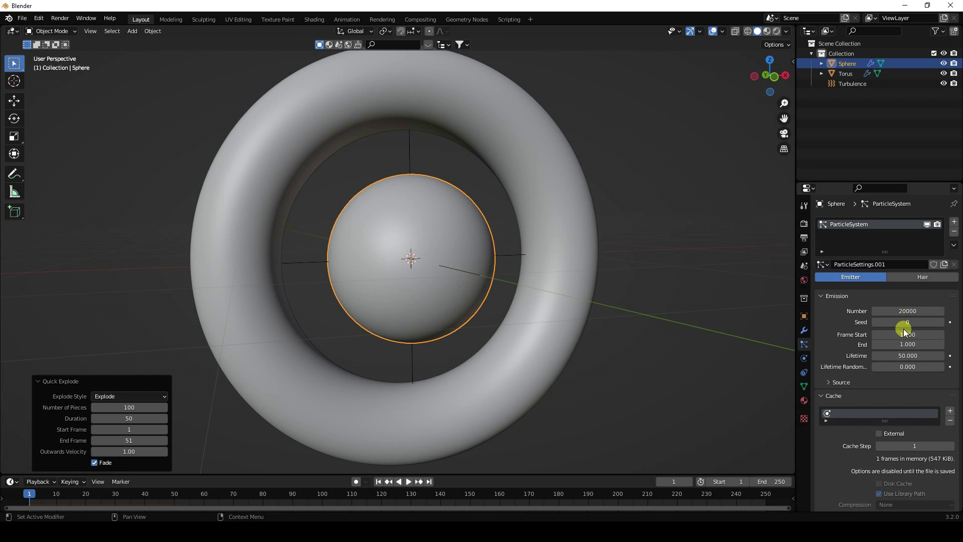
{"action": "left_click", "coordinate": [904, 344]}
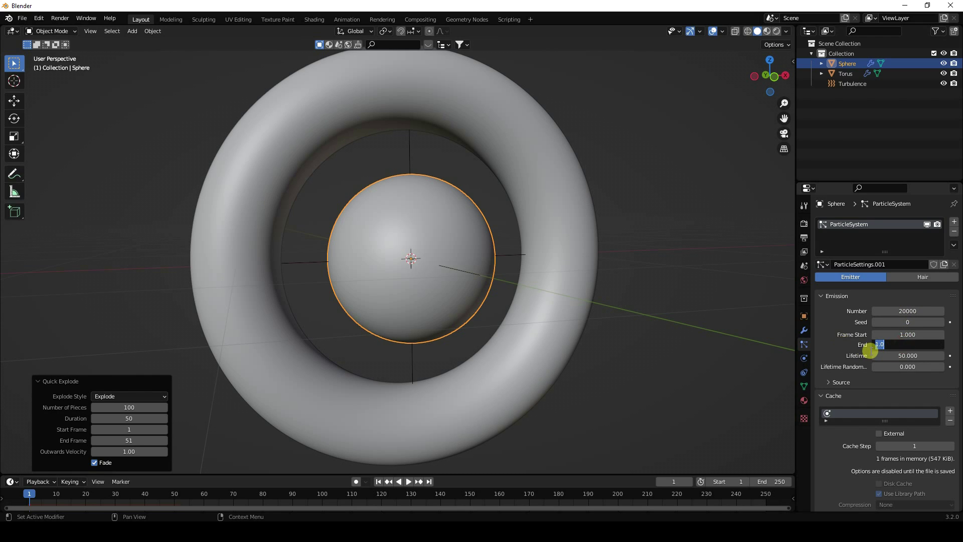
{"action": "key", "text": "Return"}
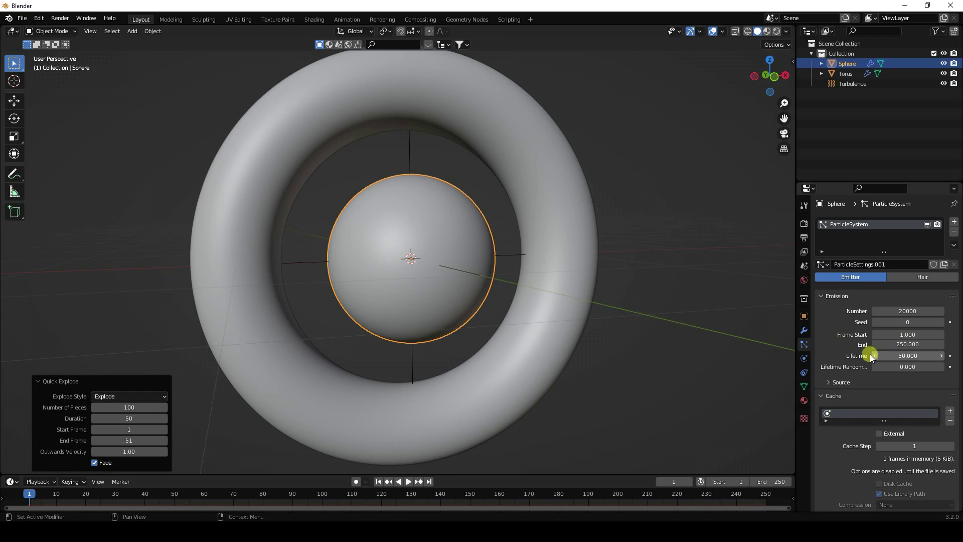
{"action": "left_click", "coordinate": [919, 355]}
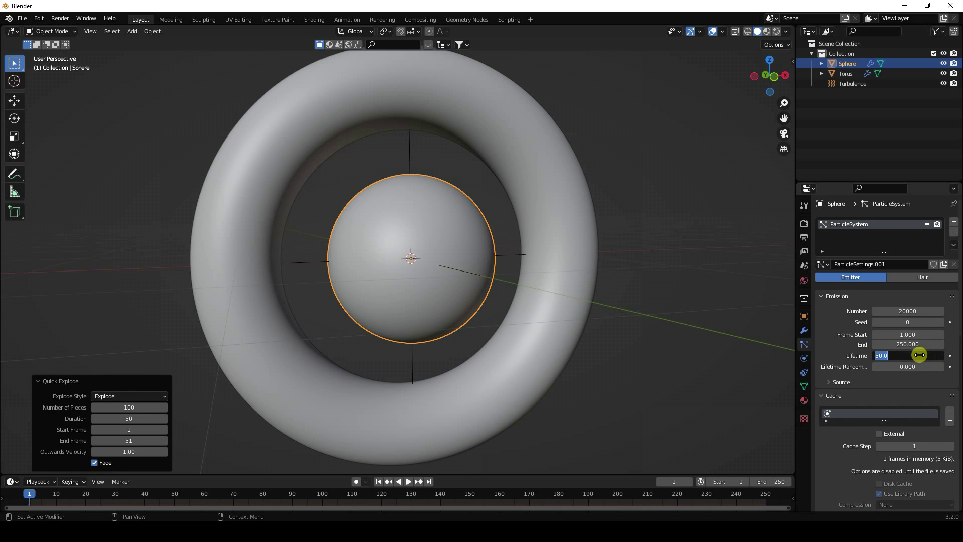
{"action": "type", "text": "150"}
{"action": "key", "text": "Return"}
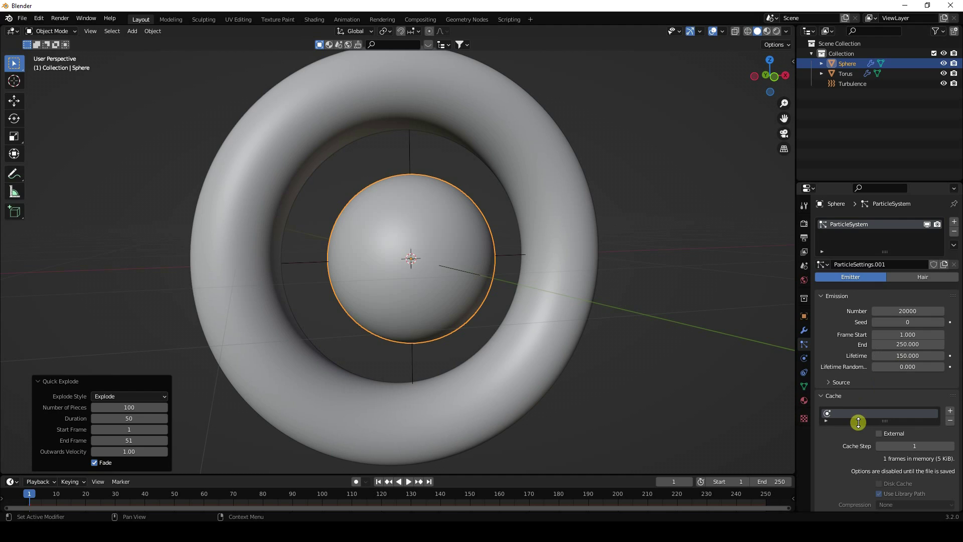
Set the Normal velocity and the velocity Randomize value of the sphere's particles to 0
{"action": "scroll", "coordinate": [849, 437], "scroll_direction": "down", "scroll_amount": 10}
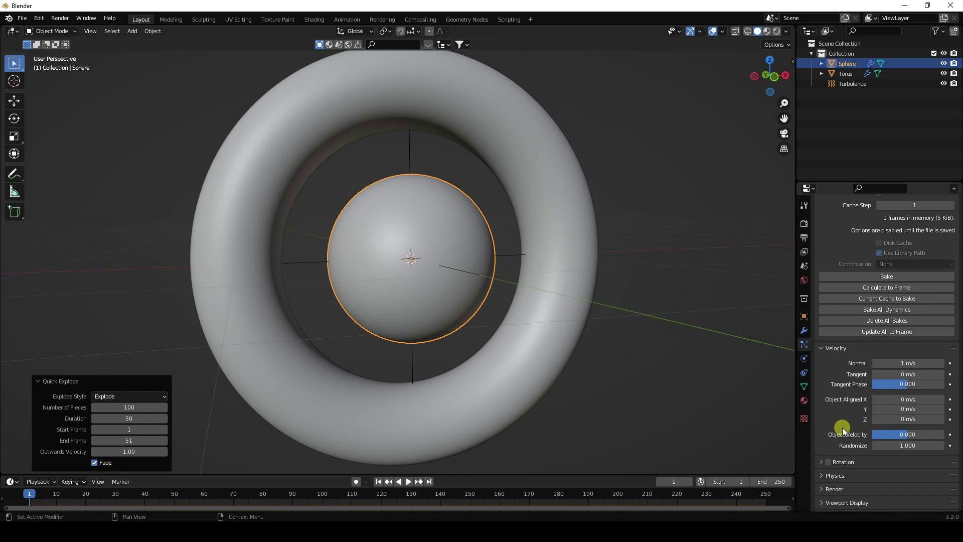
{"action": "left_click", "coordinate": [912, 363]}
{"action": "type", "text": "0"}
{"action": "key", "text": "Return"}
{"action": "left_click", "coordinate": [906, 445]}
{"action": "type", "text": "0"}
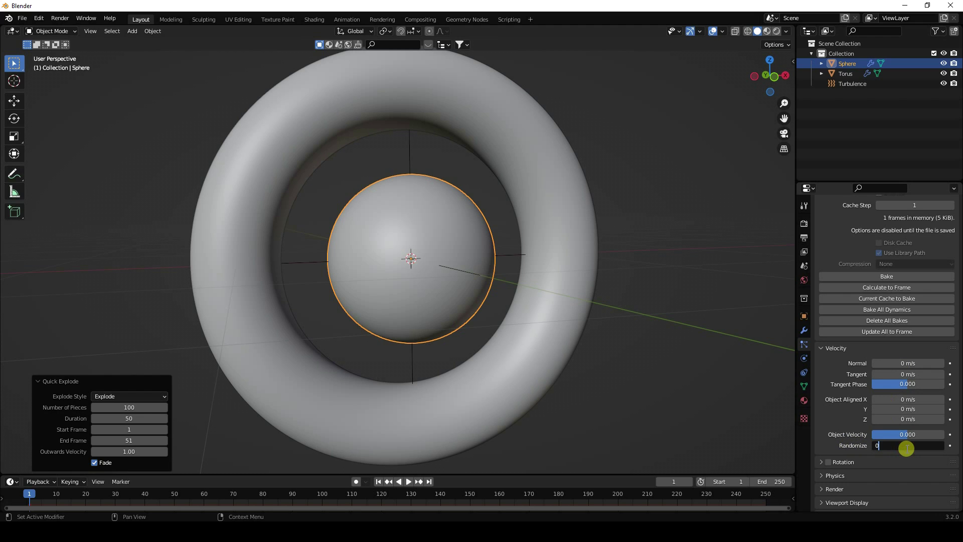
{"action": "key", "text": "Return"}
Set the Gravity field weight of the sphere's particle system to 0
{"action": "scroll", "coordinate": [850, 441], "scroll_direction": "down", "scroll_amount": 5}
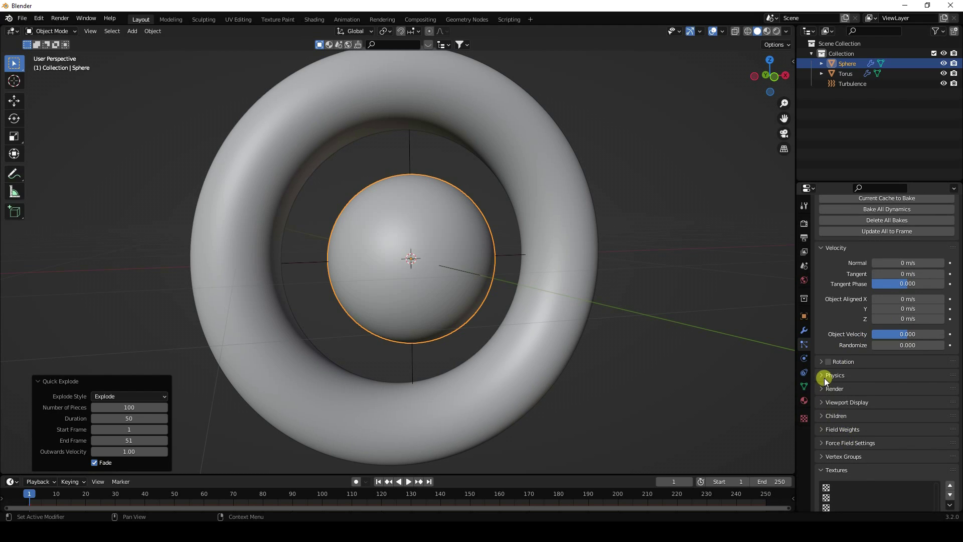
{"action": "left_click", "coordinate": [823, 430]}
{"action": "scroll", "coordinate": [822, 429], "scroll_direction": "down", "scroll_amount": 3}
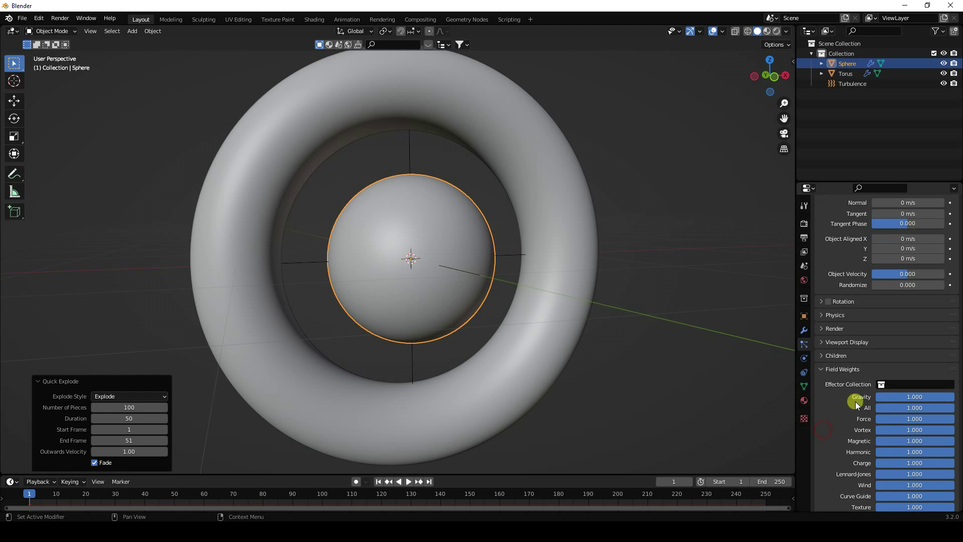
{"action": "left_click", "coordinate": [904, 397]}
{"action": "type", "text": "0"}
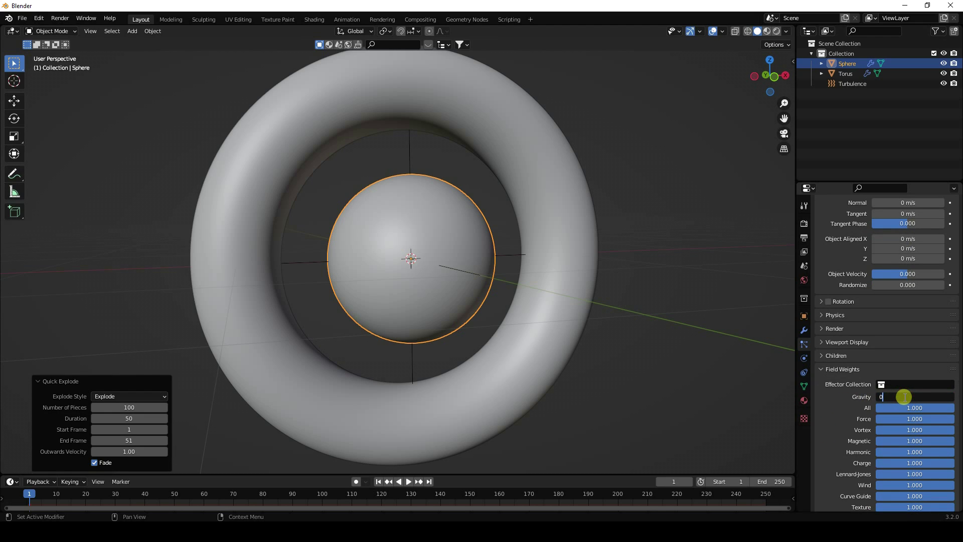
{"action": "key", "text": "Return"}
Create a new texture for the sphere's particle system and set its type to Blend
{"action": "scroll", "coordinate": [834, 420], "scroll_direction": "down", "scroll_amount": 9}
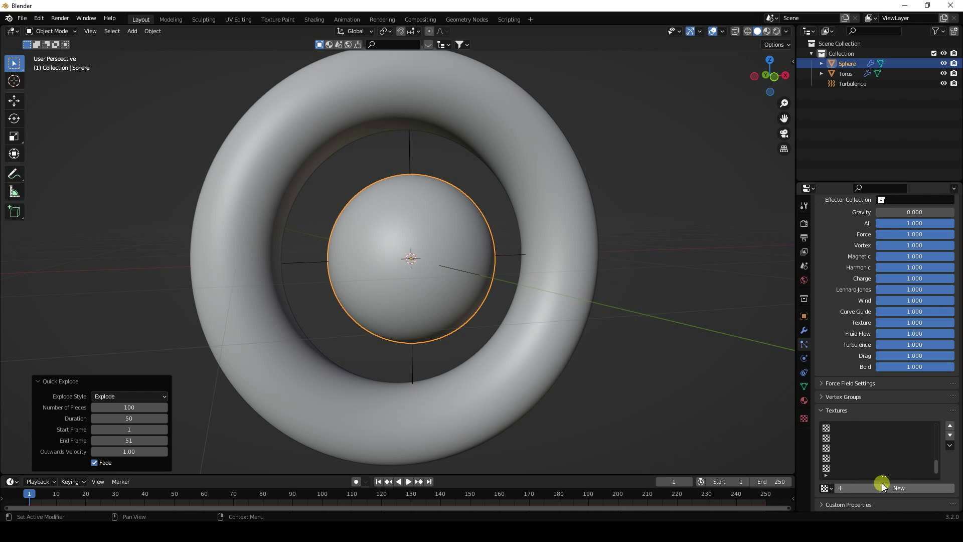
{"action": "left_click", "coordinate": [908, 489]}
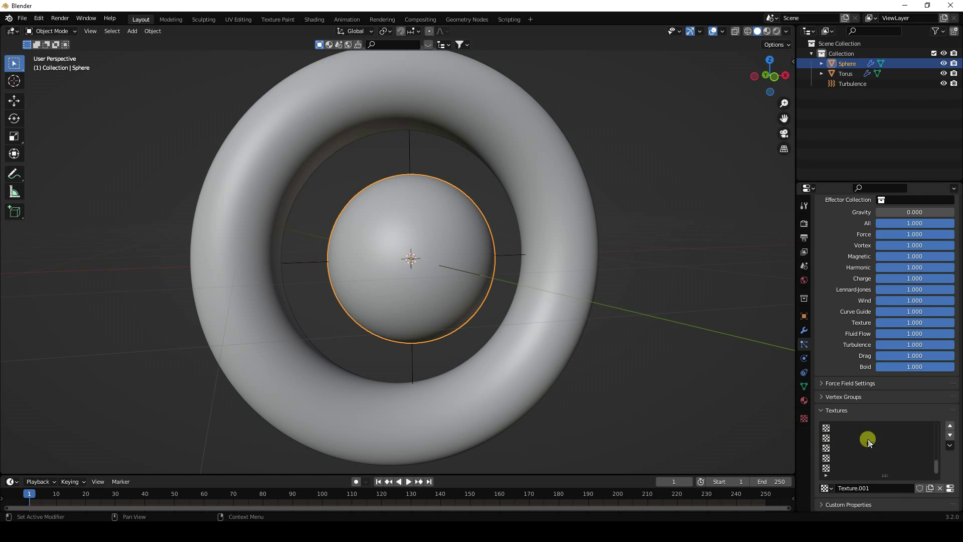
{"action": "left_click", "coordinate": [803, 418]}
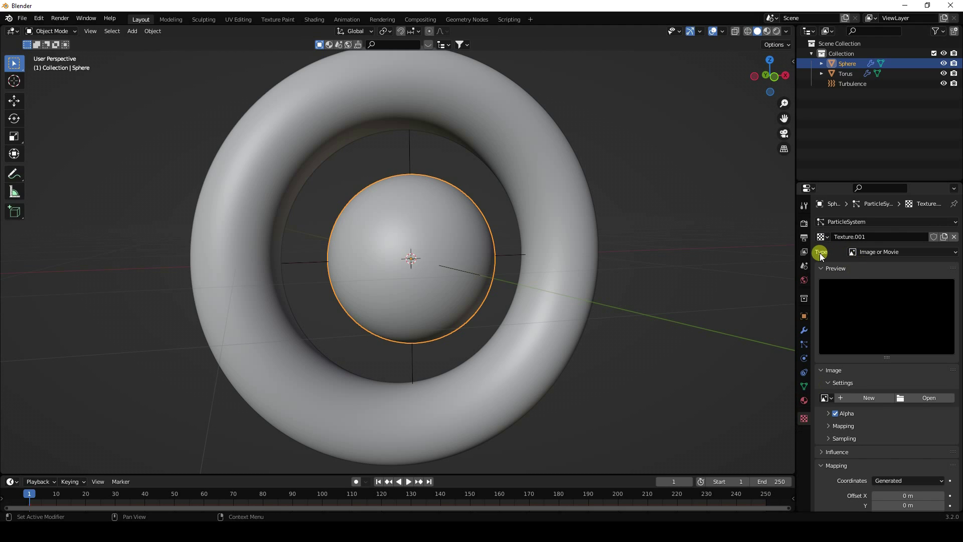
{"action": "left_click", "coordinate": [855, 252]}
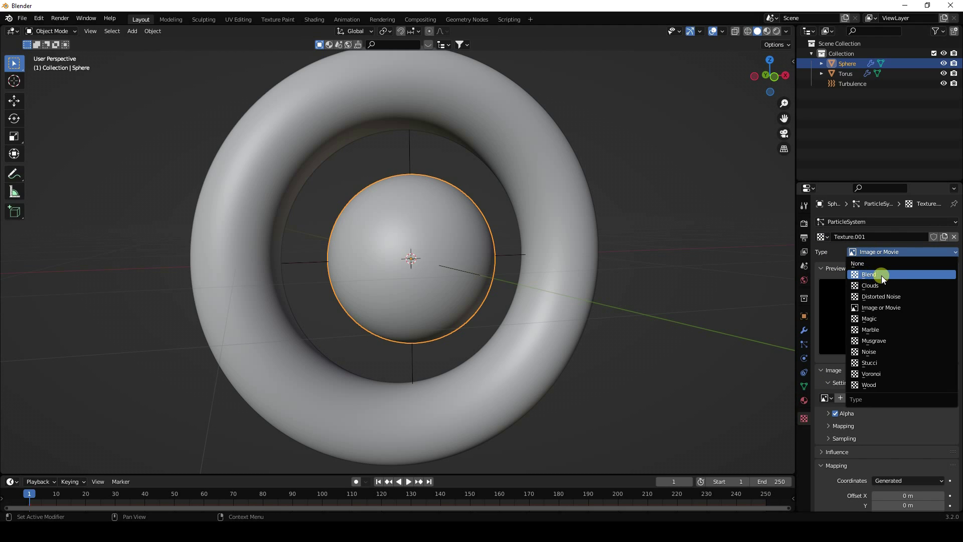
{"action": "left_click", "coordinate": [875, 275]}
Enable the Color Ramp in the colour settings of the sphere's Blend texture
{"action": "scroll", "coordinate": [841, 426], "scroll_direction": "down", "scroll_amount": 5}
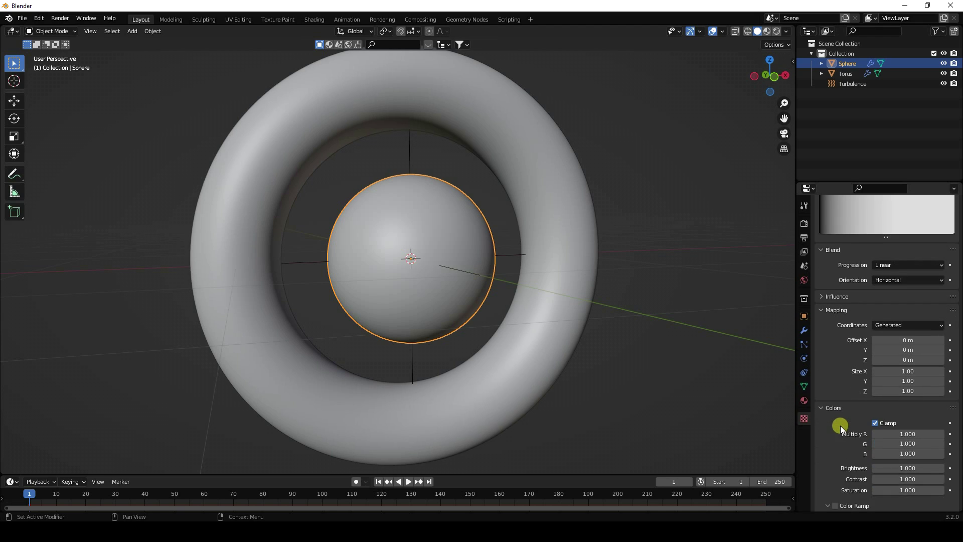
{"action": "scroll", "coordinate": [841, 425], "scroll_direction": "down", "scroll_amount": 2}
{"action": "left_click", "coordinate": [834, 473]}
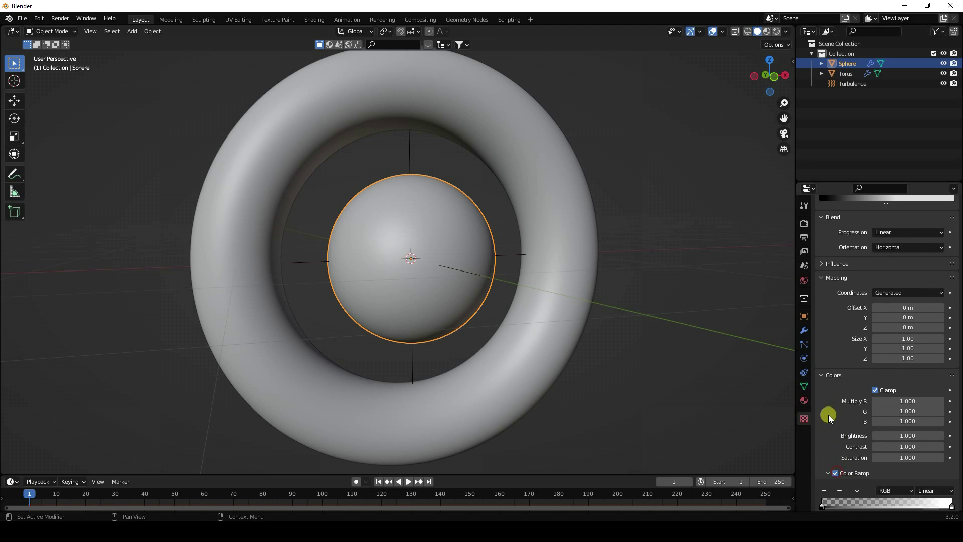
{"action": "scroll", "coordinate": [828, 414], "scroll_direction": "down", "scroll_amount": 2}
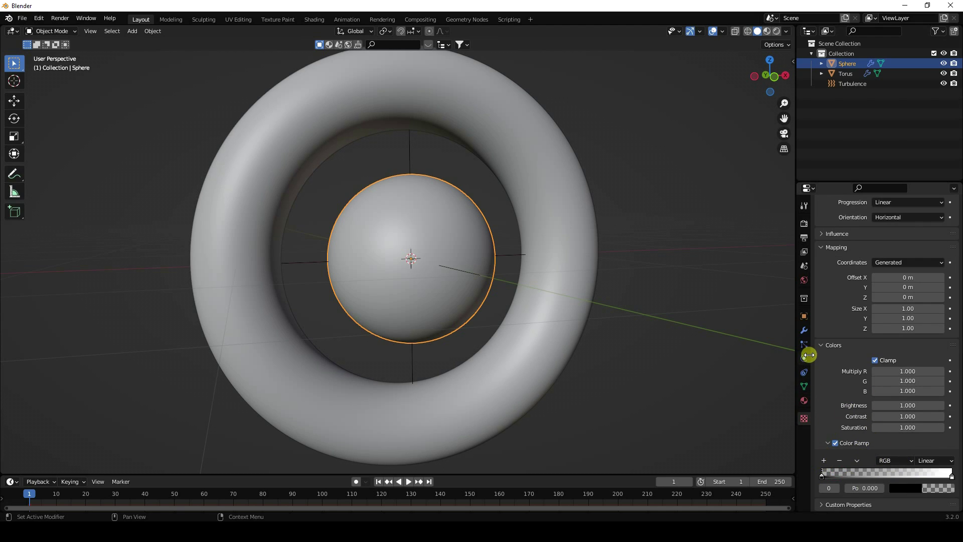
Refresh the sphere's Explode modifier
{"action": "scroll", "coordinate": [832, 346], "scroll_direction": "up", "scroll_amount": 12}
{"action": "left_click", "coordinate": [804, 330]}
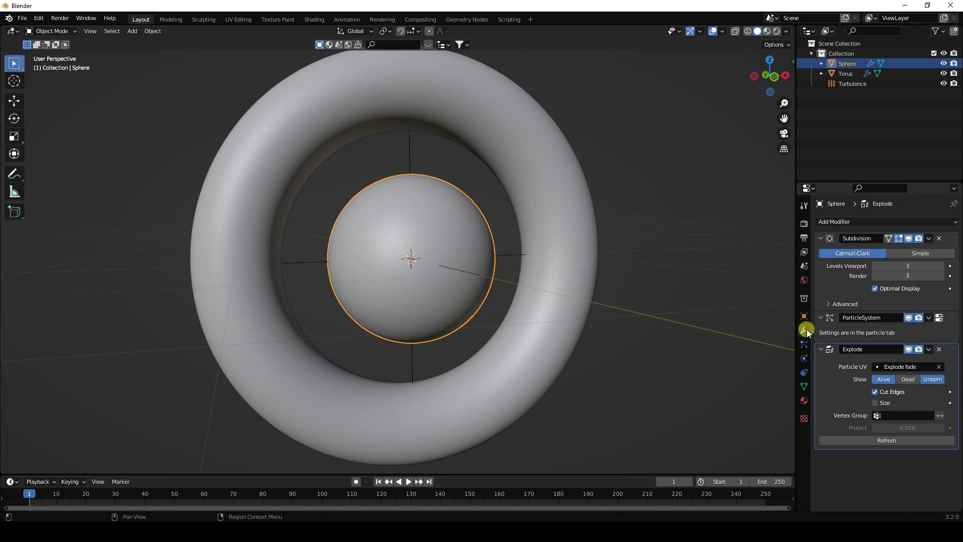
{"action": "left_click", "coordinate": [882, 441]}
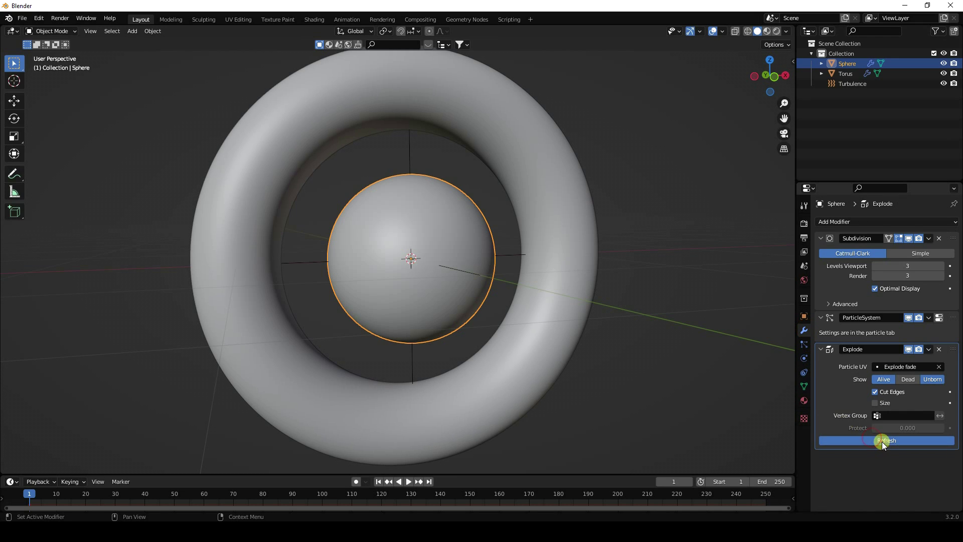
Bake the particle cache of the sphere
{"action": "left_click", "coordinate": [803, 343]}
{"action": "scroll", "coordinate": [861, 356], "scroll_direction": "down", "scroll_amount": 10}
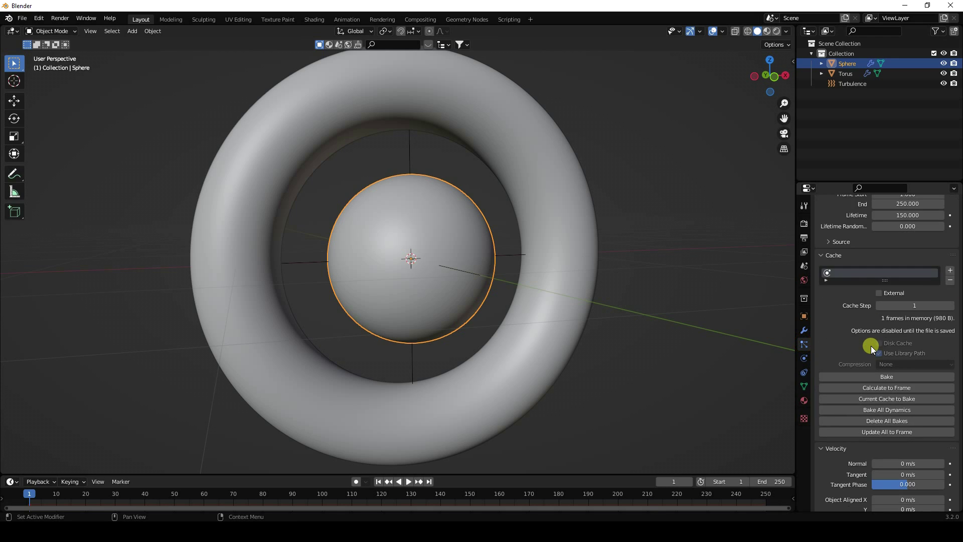
{"action": "scroll", "coordinate": [843, 408], "scroll_direction": "up", "scroll_amount": 10}
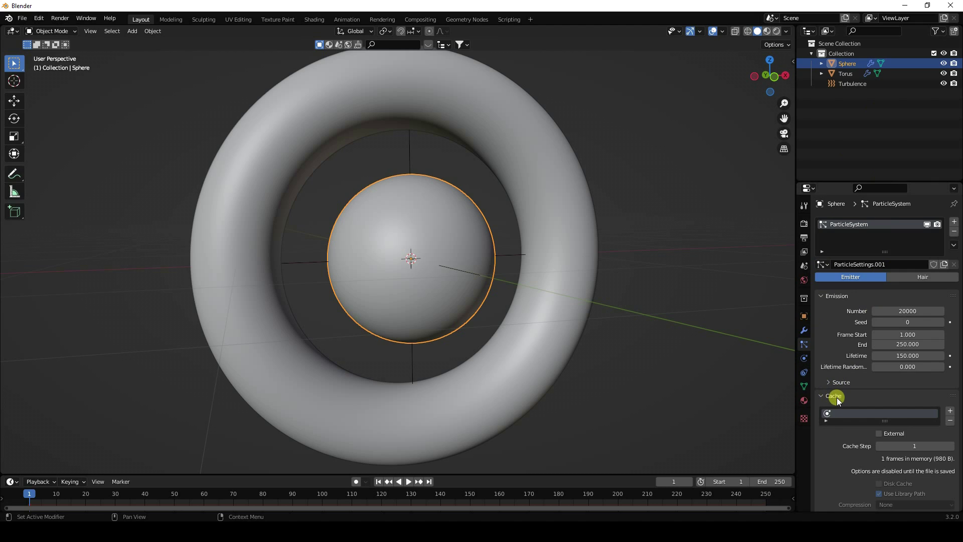
{"action": "scroll", "coordinate": [832, 397], "scroll_direction": "down", "scroll_amount": 4}
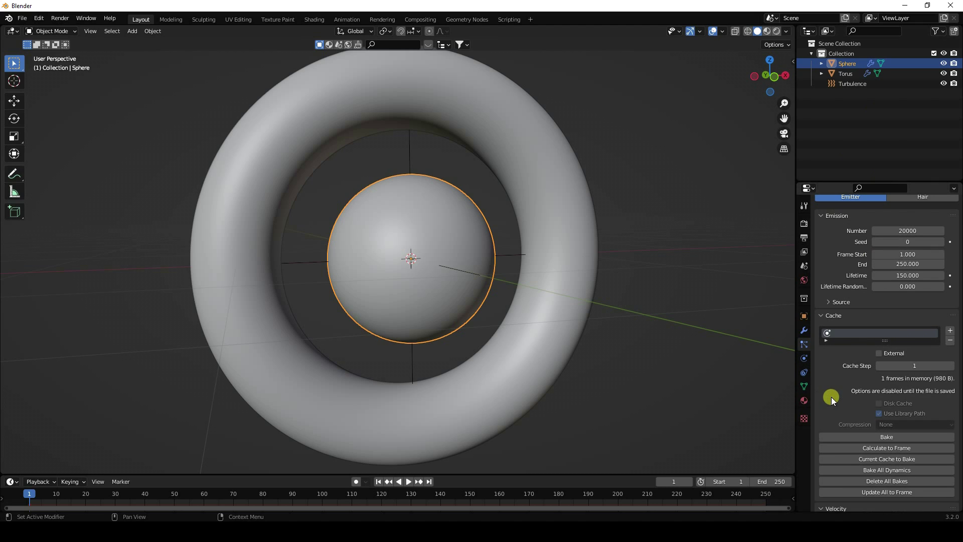
{"action": "left_click", "coordinate": [884, 436]}
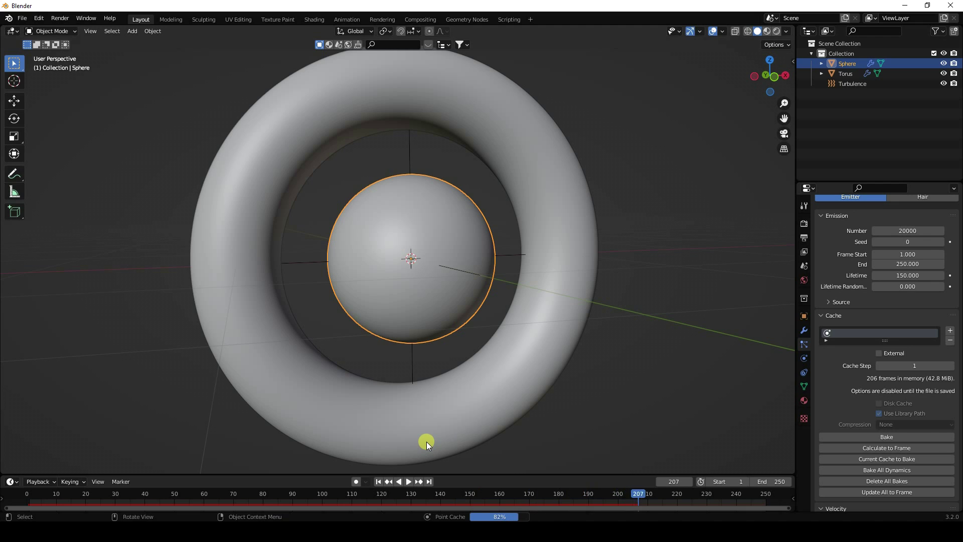
Play the baked animation from frame 1 to around frame 88, stop it and examine the sphere and torus disintegrating from the side
{"action": "left_click", "coordinate": [388, 481]}
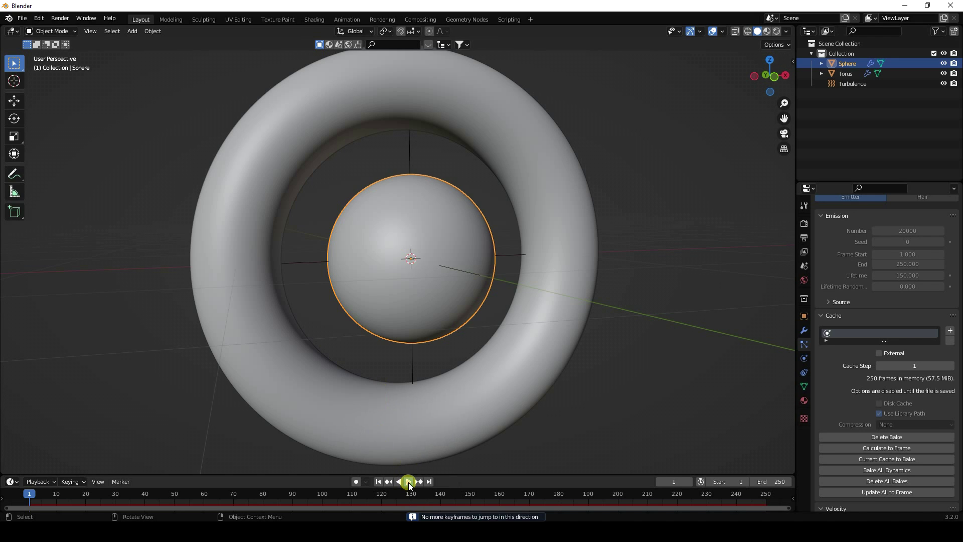
{"action": "left_click", "coordinate": [409, 482]}
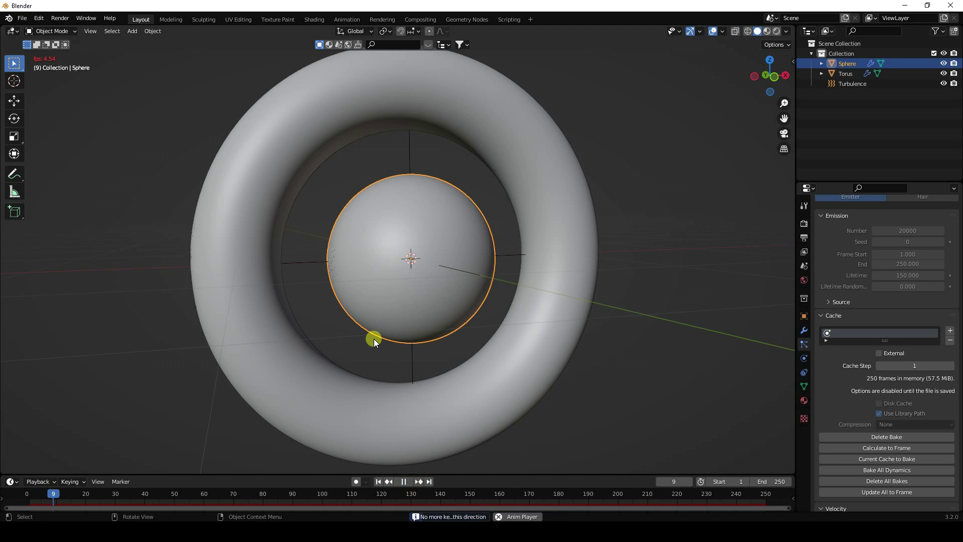
{"action": "scroll", "coordinate": [374, 339], "scroll_direction": "up", "scroll_amount": 2}
{"action": "middle_click_drag", "start_coordinate": [328, 339], "coordinate": [356, 338]}
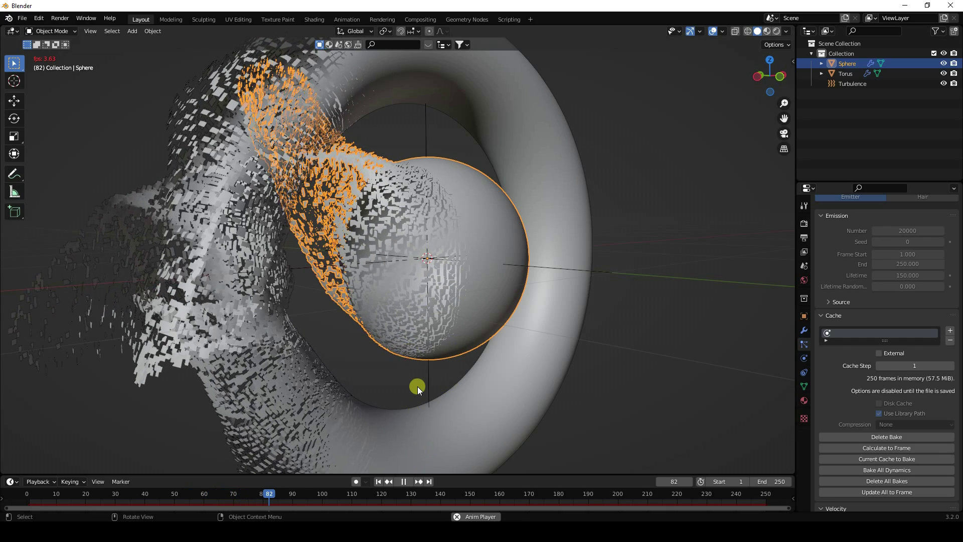
{"action": "left_click", "coordinate": [404, 479]}
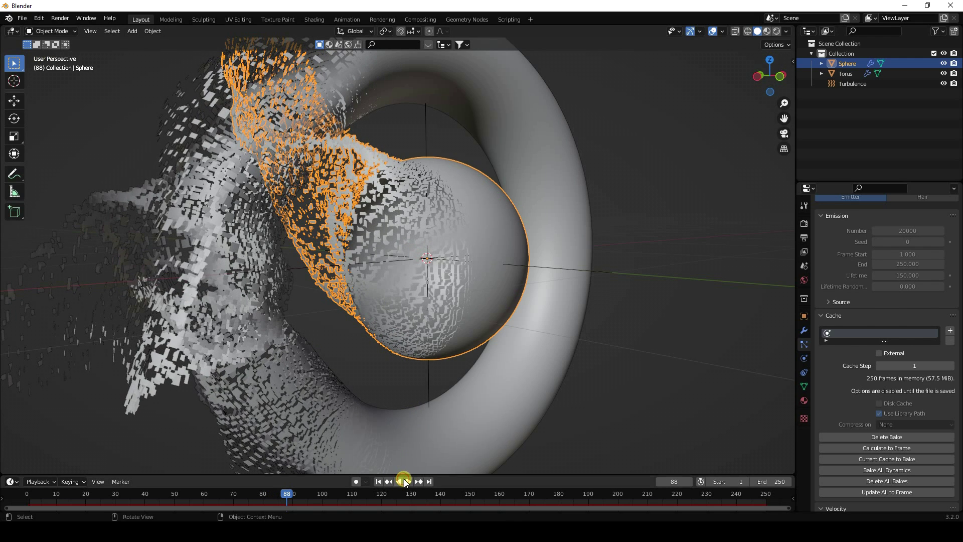
Append the Dots Stroke, Marbel Pink, Material.001 and Material.003 materials from File.blend on the Desktop and return the timeline to frame 1
{"action": "left_click", "coordinate": [22, 20]}
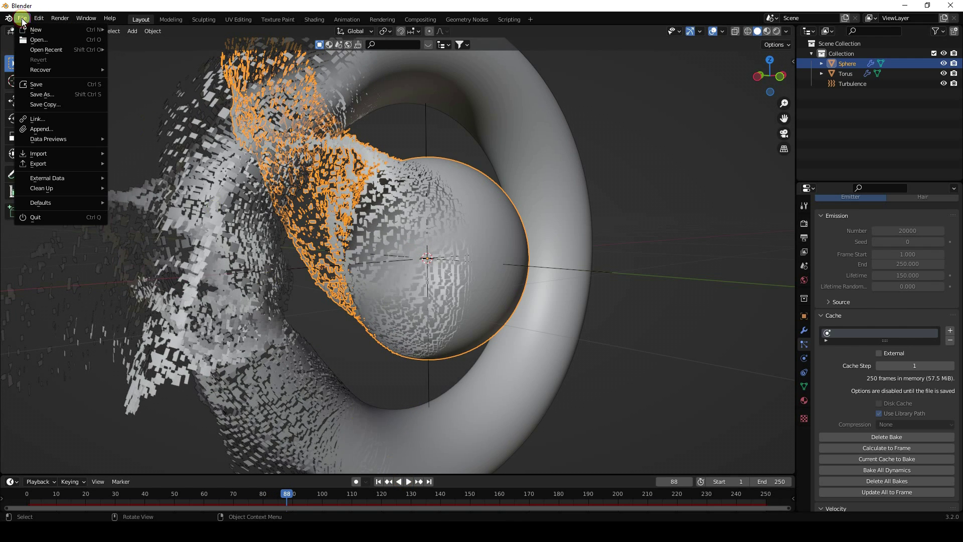
{"action": "left_click", "coordinate": [46, 130]}
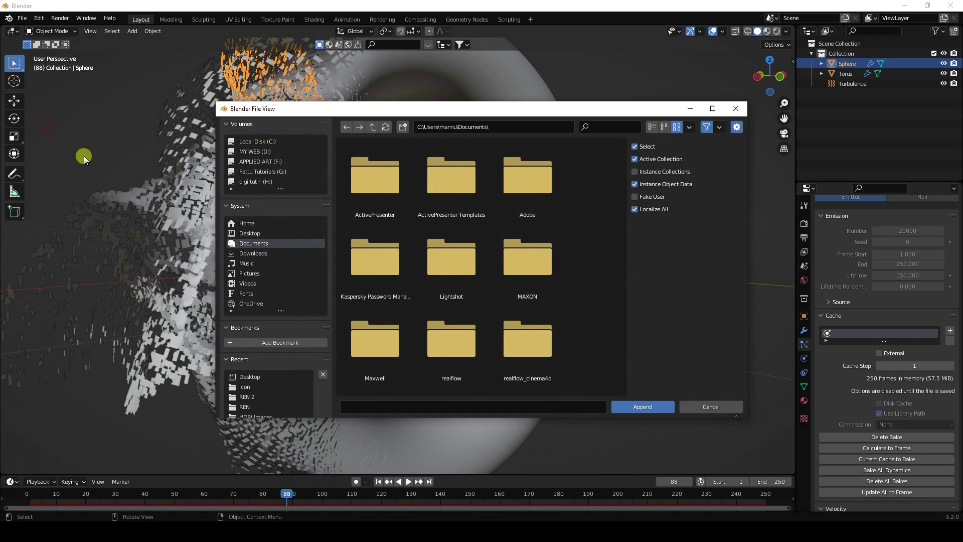
{"action": "scroll", "coordinate": [450, 262], "scroll_direction": "down", "scroll_amount": 2}
{"action": "left_click", "coordinate": [449, 262]}
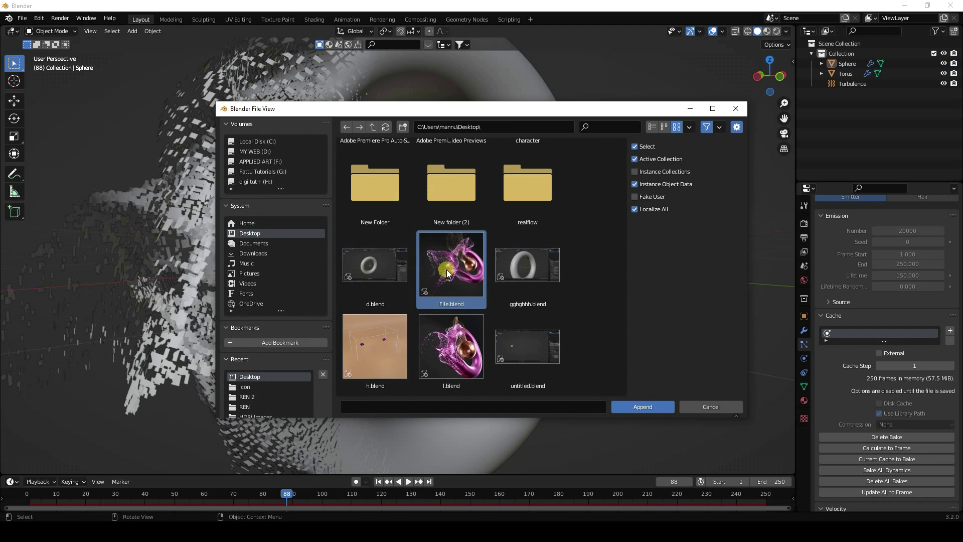
{"action": "left_click", "coordinate": [648, 407]}
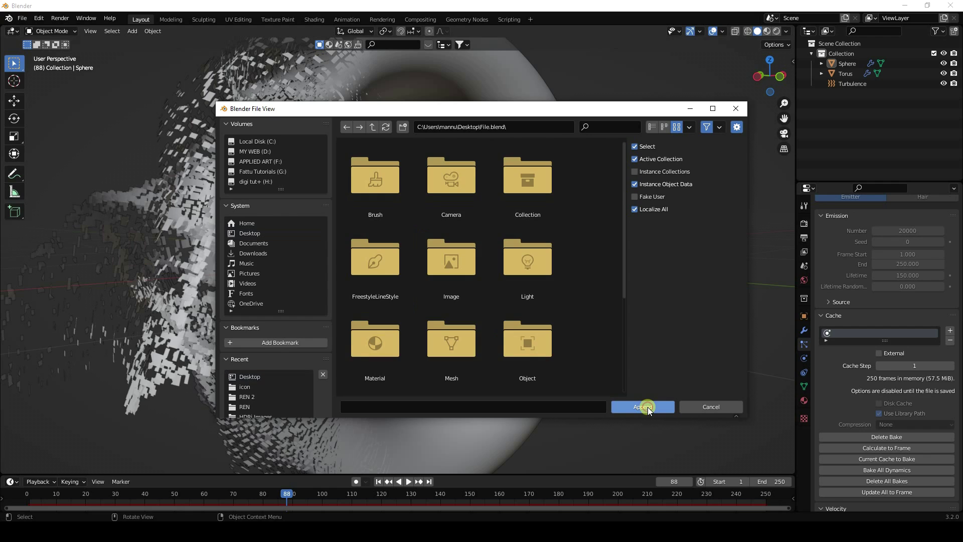
{"action": "scroll", "coordinate": [401, 313], "scroll_direction": "down", "scroll_amount": 2}
{"action": "left_click", "coordinate": [381, 300]}
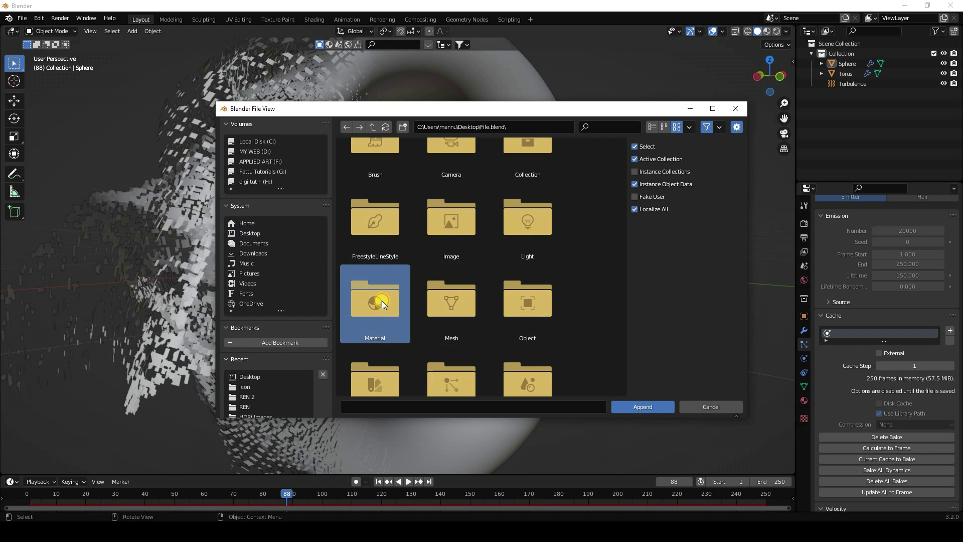
{"action": "double_click", "coordinate": [381, 299]}
{"action": "mouse_move", "coordinate": [360, 349]}
{"action": "left_mouse_down"}
{"action": "mouse_move", "coordinate": [431, 234]}
{"action": "mouse_move", "coordinate": [580, 150]}
{"action": "left_mouse_up"}
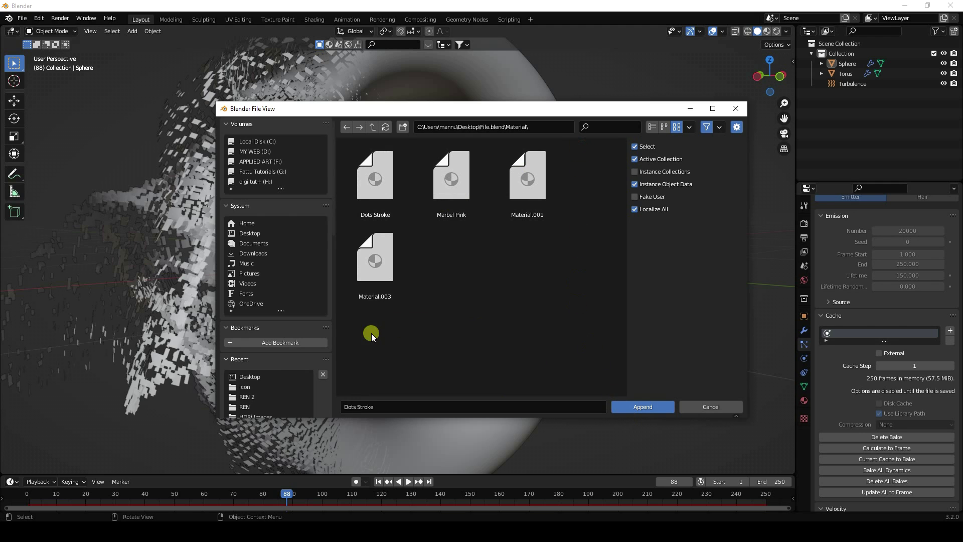
{"action": "left_click_drag", "start_coordinate": [371, 333], "coordinate": [541, 162]}
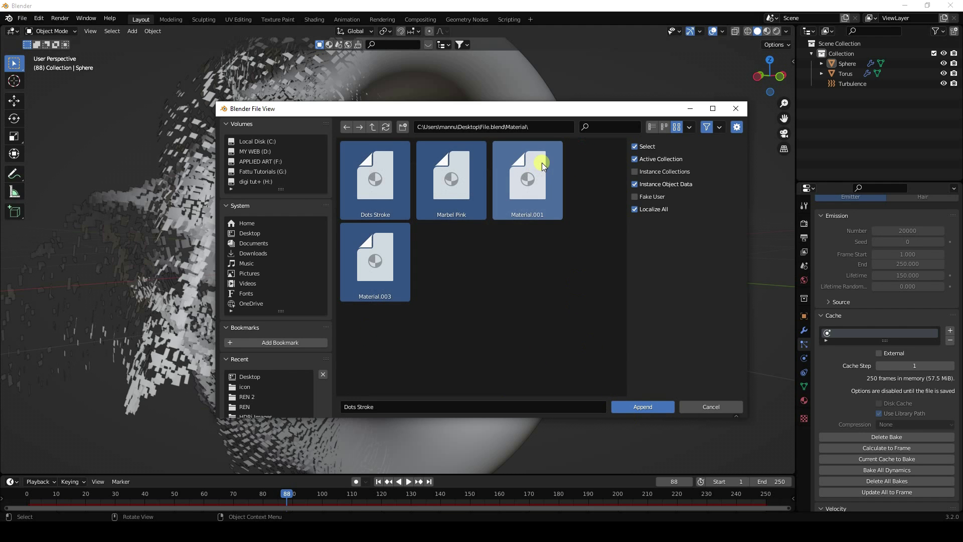
{"action": "left_click", "coordinate": [638, 406]}
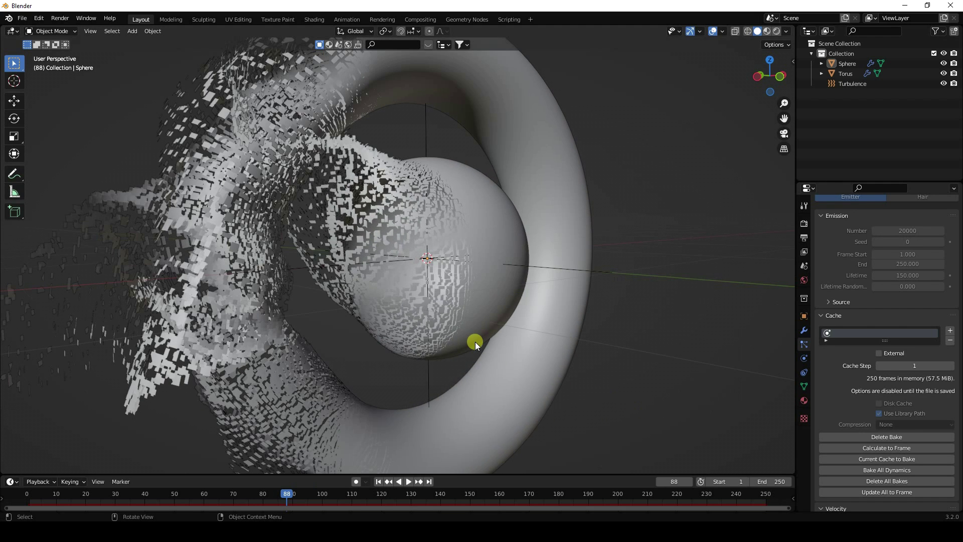
{"action": "left_click", "coordinate": [378, 481]}
Try replacing the sphere's Explode Fade.001 material with Marbel Pink
{"action": "left_click", "coordinate": [802, 398]}
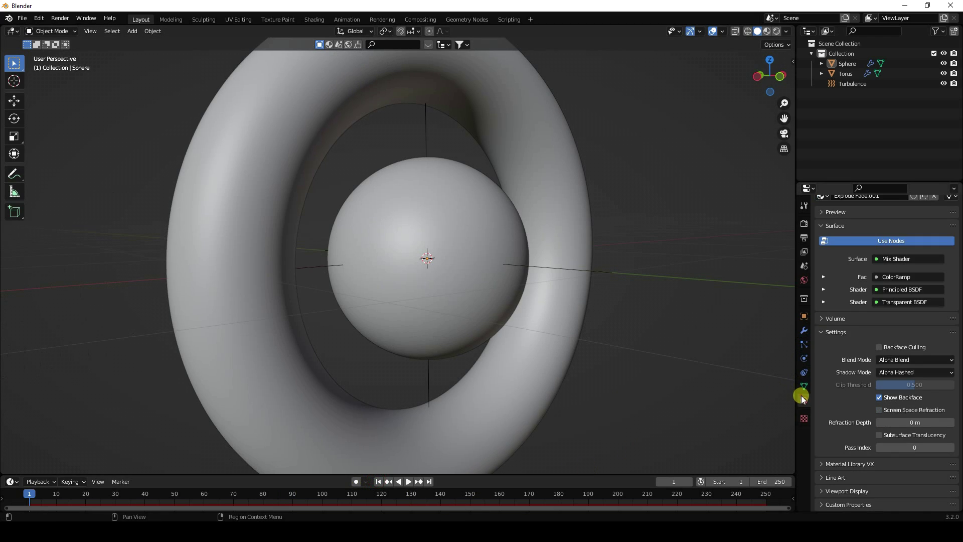
{"action": "scroll", "coordinate": [838, 357], "scroll_direction": "up", "scroll_amount": 3}
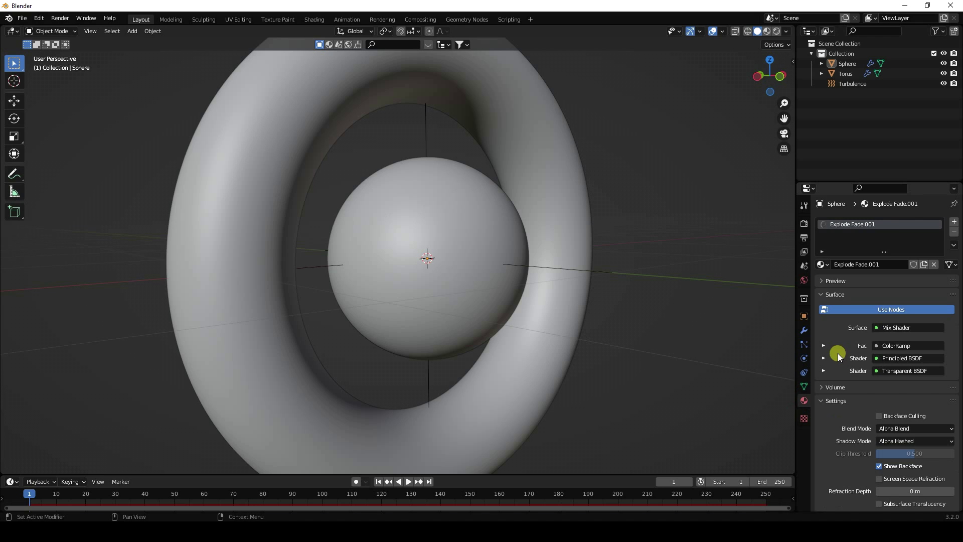
{"action": "left_click", "coordinate": [934, 265]}
{"action": "left_click", "coordinate": [826, 264]}
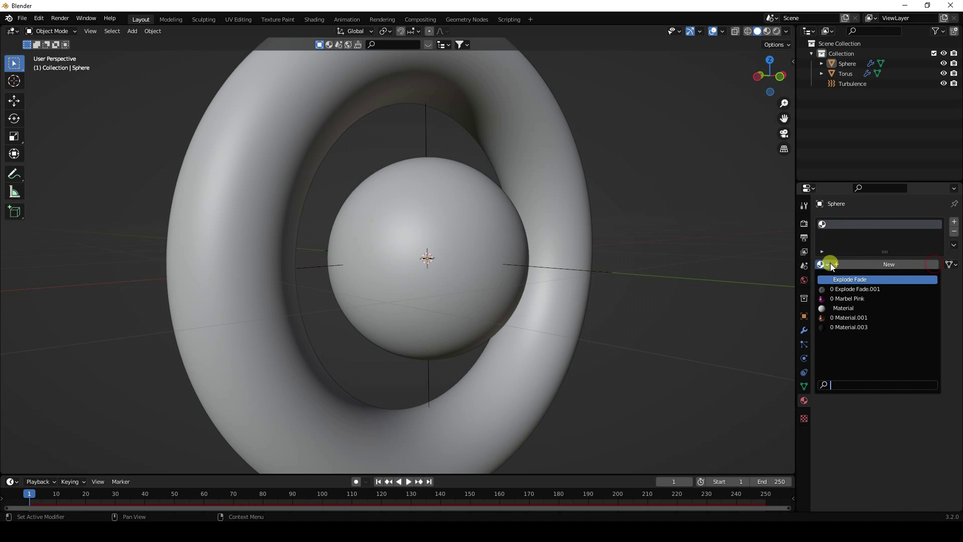
{"action": "left_click", "coordinate": [843, 298]}
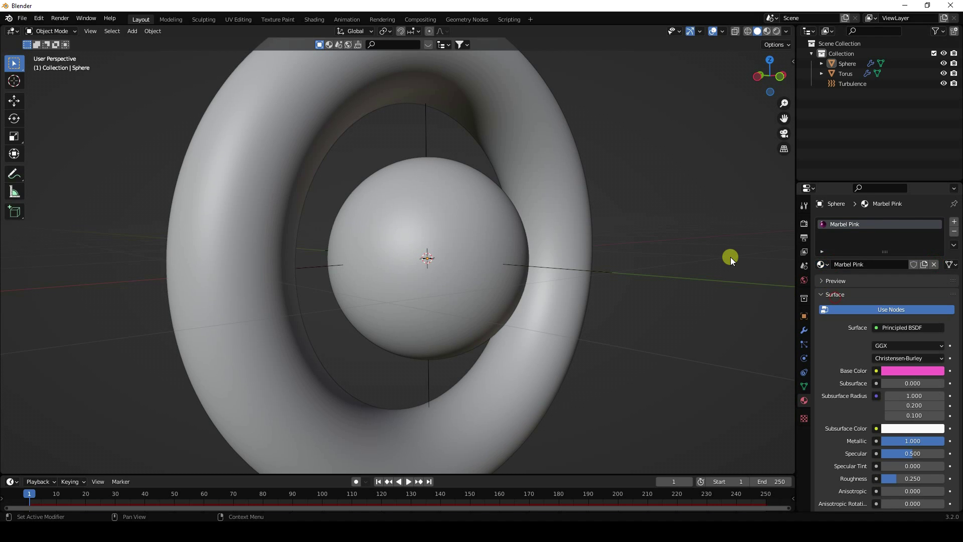
Switch the viewport shading to Material Preview and undo the sphere's material replacement
{"action": "left_click", "coordinate": [767, 31]}
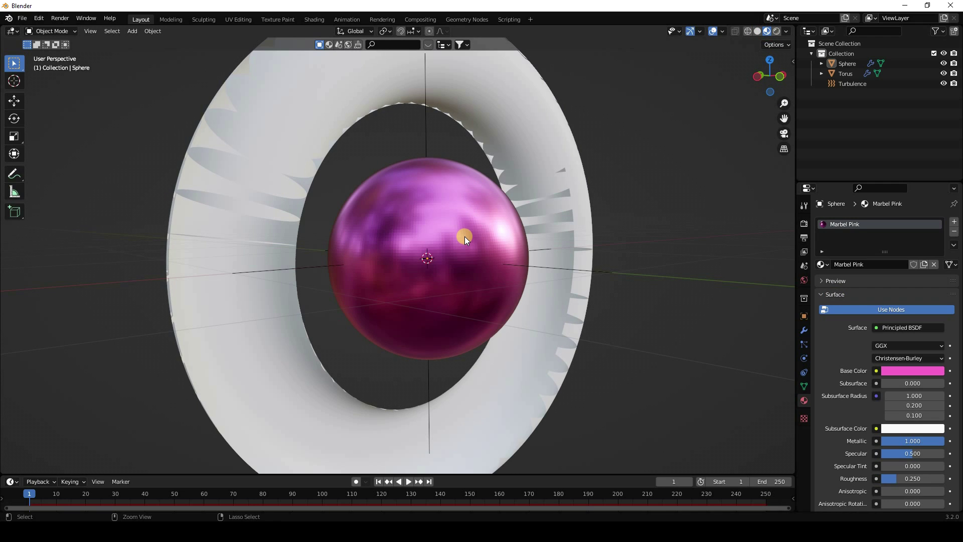
{"action": "key", "text": "ctrl+z"}
{"action": "key", "text": "ctrl+z"}
Replace the torus's Explode Fade material with Marbel Pink
{"action": "left_click", "coordinate": [586, 180]}
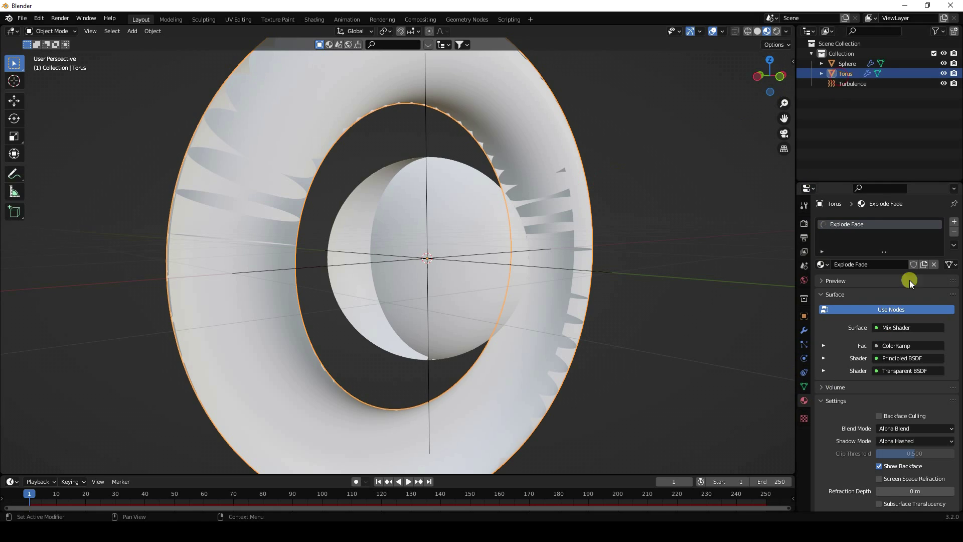
{"action": "left_click", "coordinate": [822, 265]}
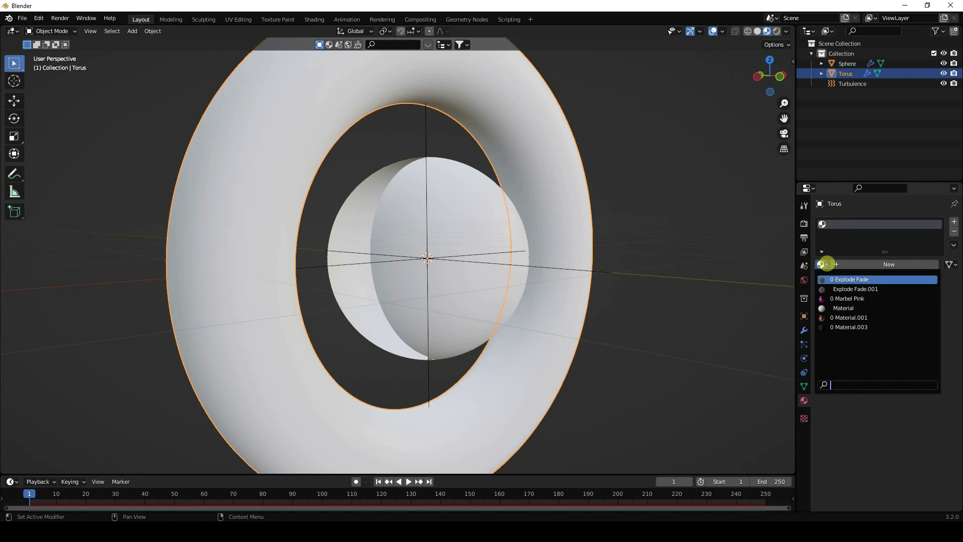
{"action": "left_click", "coordinate": [841, 298]}
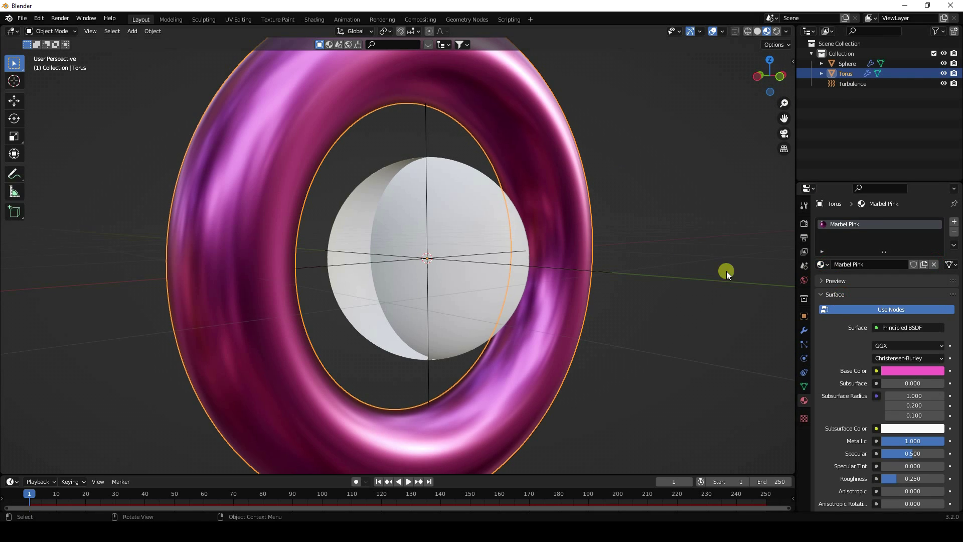
Remove the Explode Fade.001 material from the sphere and assign Material.001 to it instead
{"action": "left_click", "coordinate": [502, 242]}
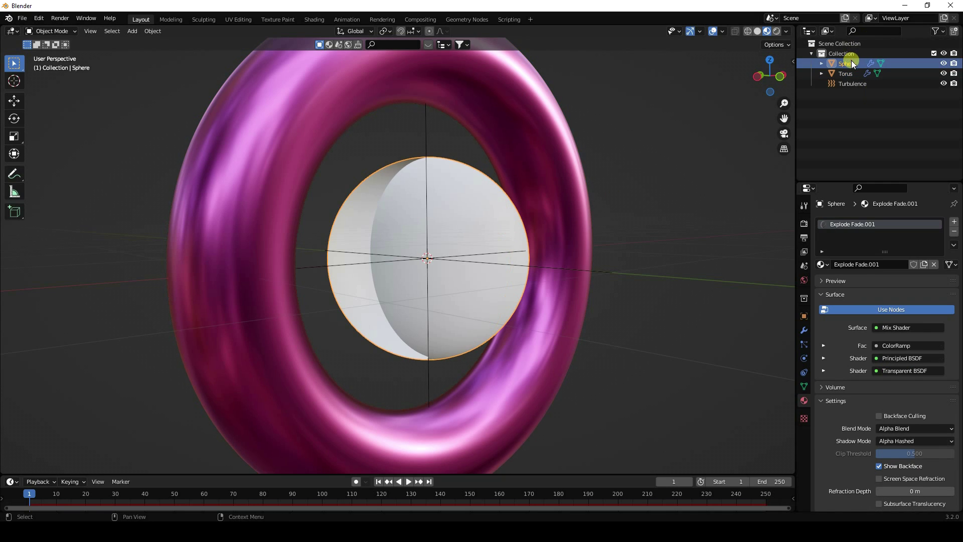
{"action": "left_click", "coordinate": [932, 265]}
{"action": "left_click", "coordinate": [822, 265]}
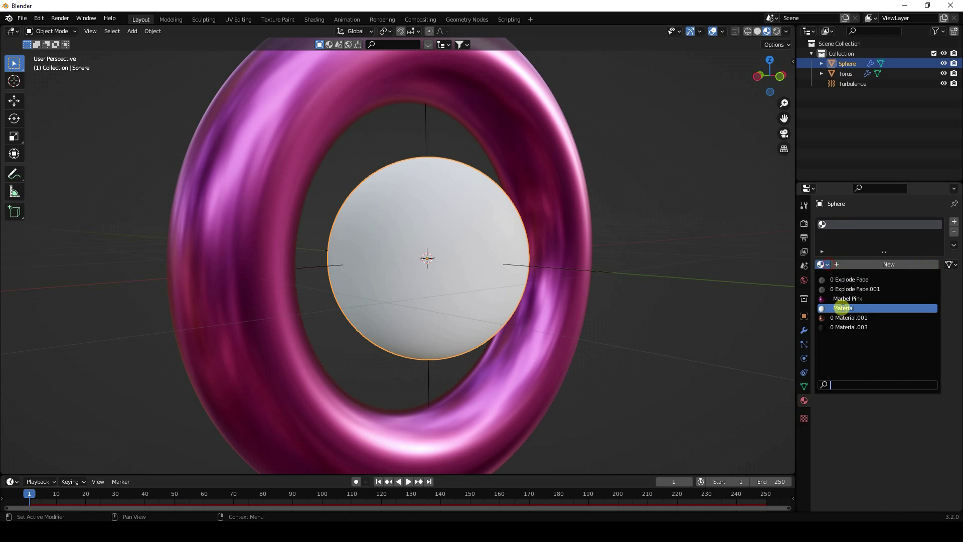
{"action": "left_click", "coordinate": [845, 316]}
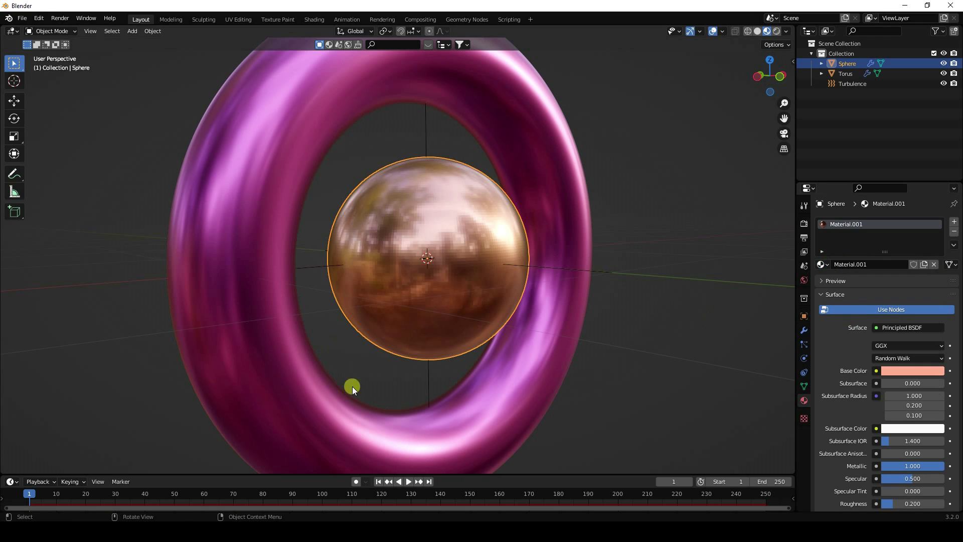
Play the animation from frame 1 with the new materials and stop it at around frame 56
{"action": "left_click", "coordinate": [409, 481]}
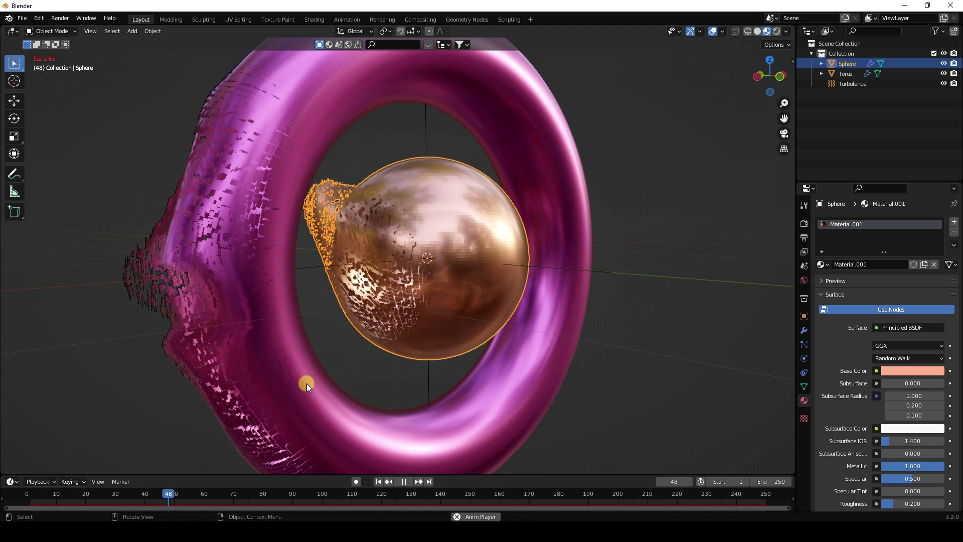
{"action": "left_click", "coordinate": [404, 481]}
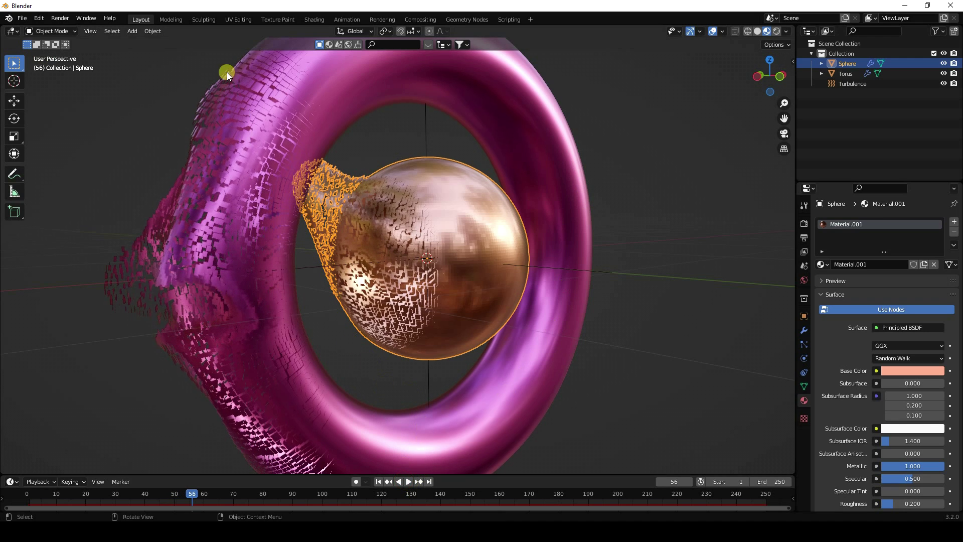
Add a plane mesh at the origin and rotate it by 90° so that it stands upright
{"action": "left_click", "coordinate": [132, 31]}
{"action": "mouse_move", "coordinate": [150, 42]}
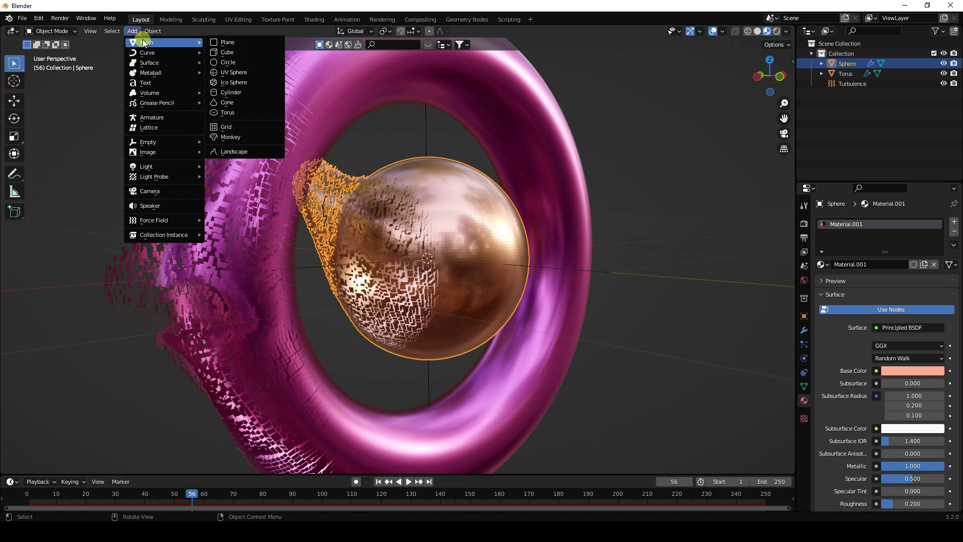
{"action": "left_click", "coordinate": [253, 43]}
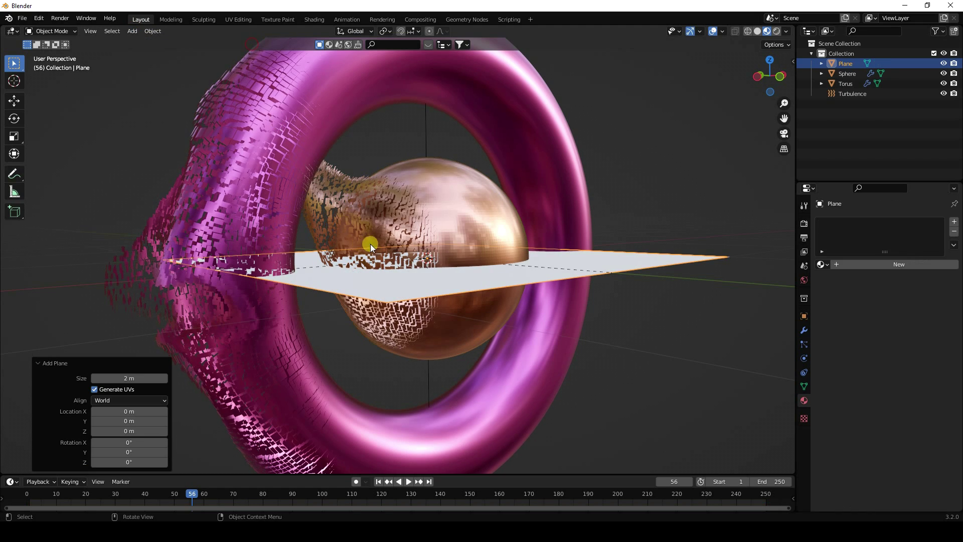
{"action": "left_click", "coordinate": [14, 118]}
{"action": "left_click_drag", "start_coordinate": [448, 232], "coordinate": [453, 312]}
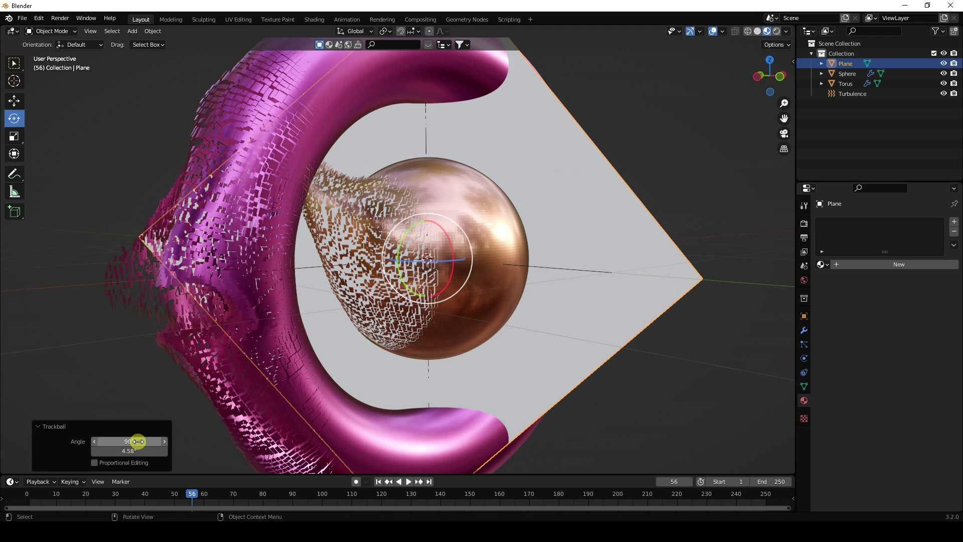
Set the plane's Y and Z rotation to 0°
{"action": "left_click", "coordinate": [804, 315]}
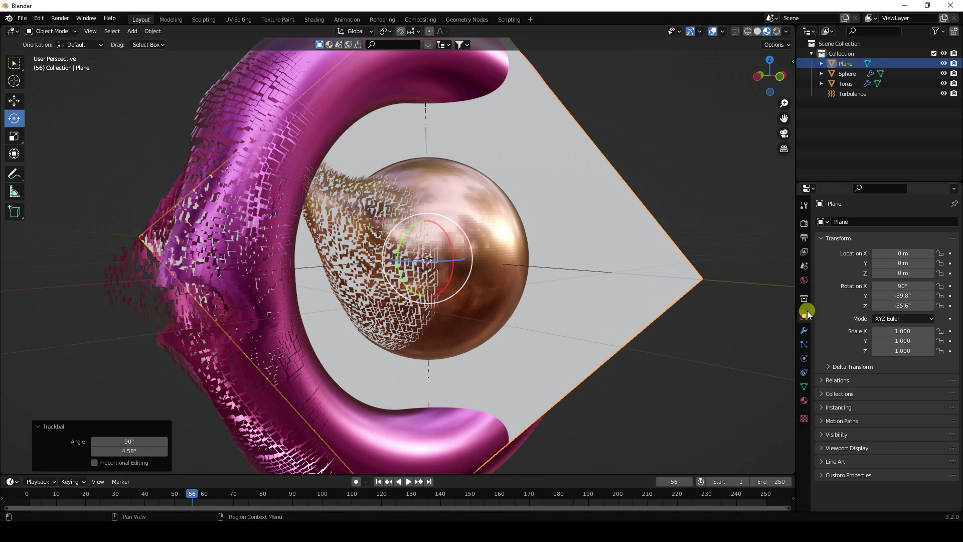
{"action": "left_click", "coordinate": [907, 295]}
{"action": "type", "text": "0"}
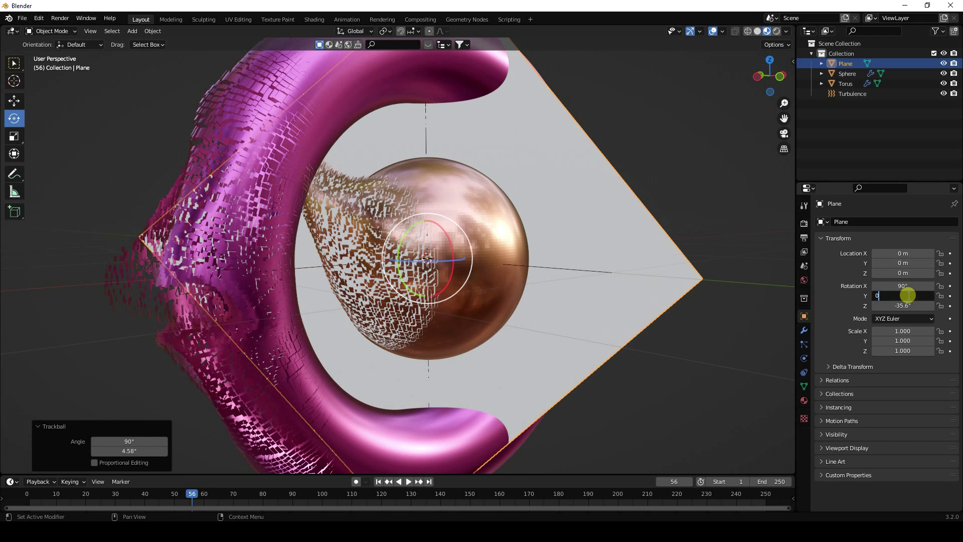
{"action": "key", "text": "Tab"}
{"action": "type", "text": "0"}
{"action": "key", "text": "Return"}
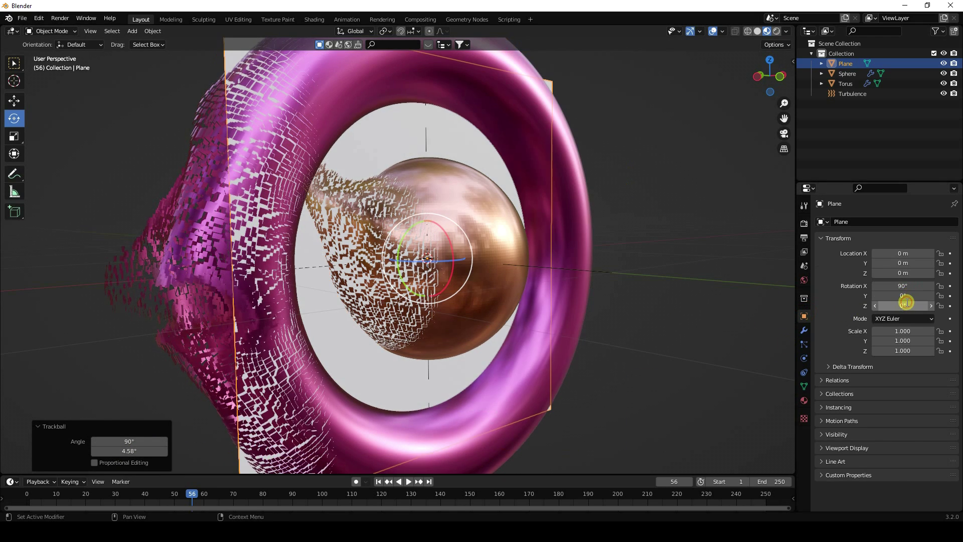
Scale the plane to about 6.5 and move it along Y to about 3.54 m, behind the torus
{"action": "left_click", "coordinate": [14, 101]}
{"action": "key", "text": "s"}
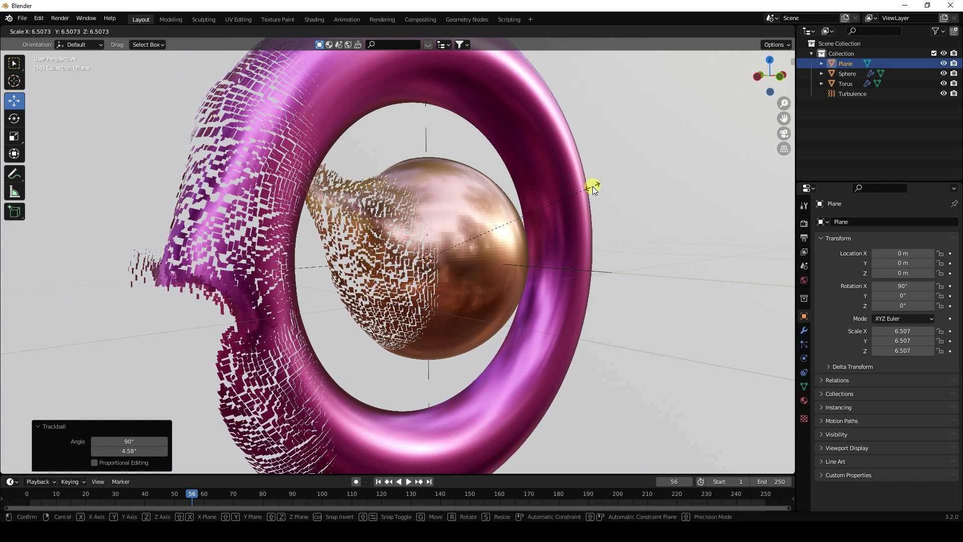
{"action": "left_click", "coordinate": [591, 186]}
{"action": "scroll", "coordinate": [419, 313], "scroll_direction": "down", "scroll_amount": 6}
{"action": "middle_click_drag", "start_coordinate": [419, 316], "coordinate": [381, 252]}
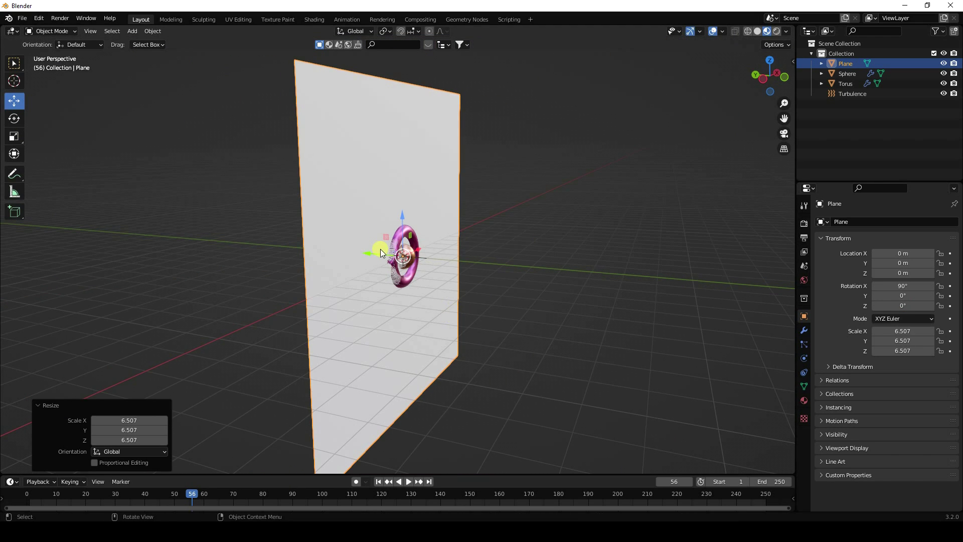
{"action": "left_click_drag", "start_coordinate": [374, 256], "coordinate": [292, 256]}
Shift the plane along X to about 1.28 m and enlarge it to a scale of about 15.8
{"action": "middle_click_drag", "start_coordinate": [374, 301], "coordinate": [394, 263]}
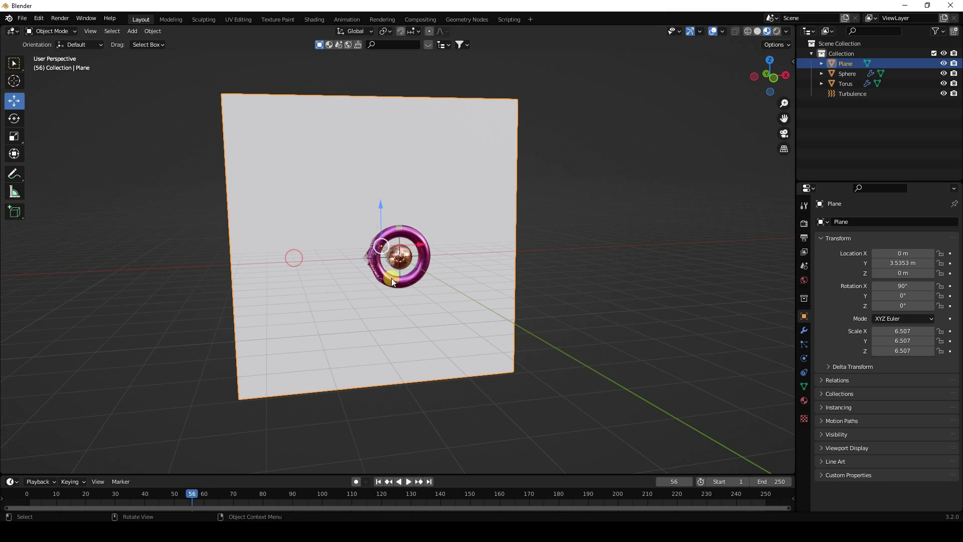
{"action": "left_click_drag", "start_coordinate": [417, 242], "coordinate": [452, 239]}
{"action": "key", "text": "s"}
{"action": "left_click", "coordinate": [483, 205]}
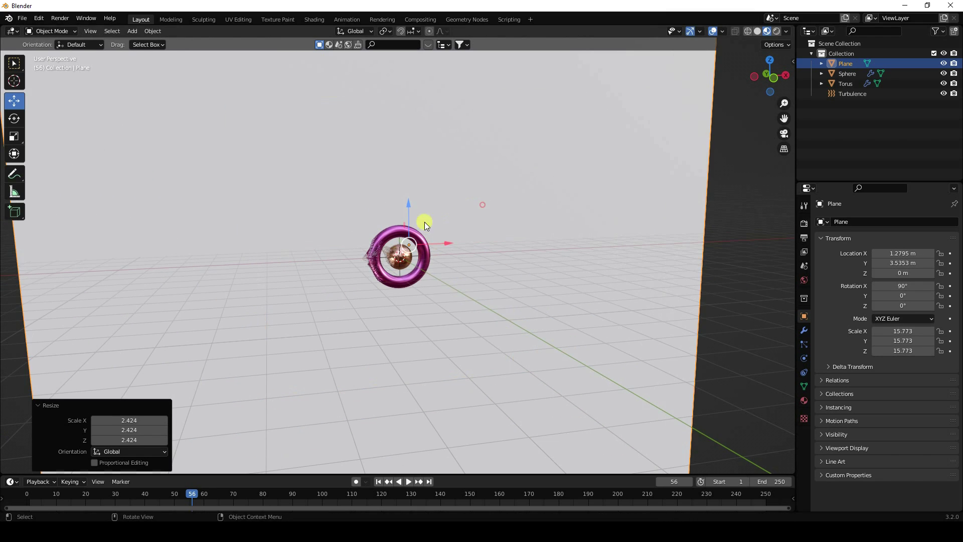
Create a new material for the background plane and set its base colour to black
{"action": "scroll", "coordinate": [384, 258], "scroll_direction": "up", "scroll_amount": 6}
{"action": "left_click", "coordinate": [663, 232]}
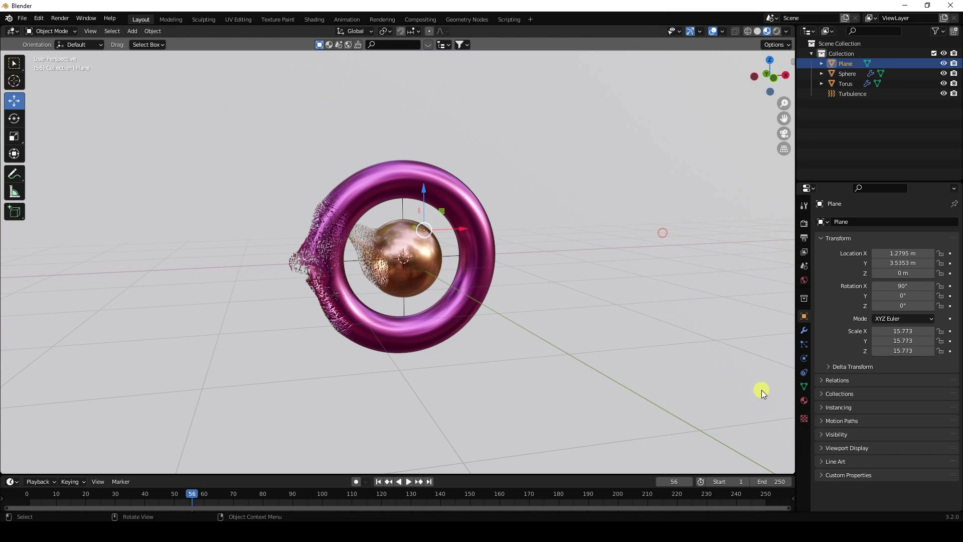
{"action": "left_click", "coordinate": [805, 401]}
{"action": "left_click", "coordinate": [840, 264]}
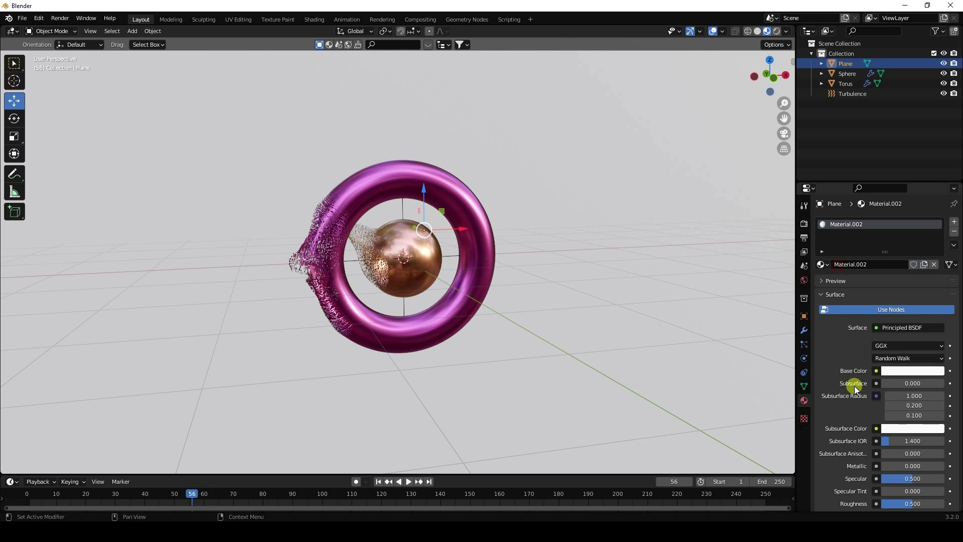
{"action": "left_click", "coordinate": [902, 371]}
{"action": "left_click_drag", "start_coordinate": [937, 273], "coordinate": [938, 300]}
Set the roughness of the black plane material to 0.8
{"action": "scroll", "coordinate": [848, 476], "scroll_direction": "down", "scroll_amount": 2}
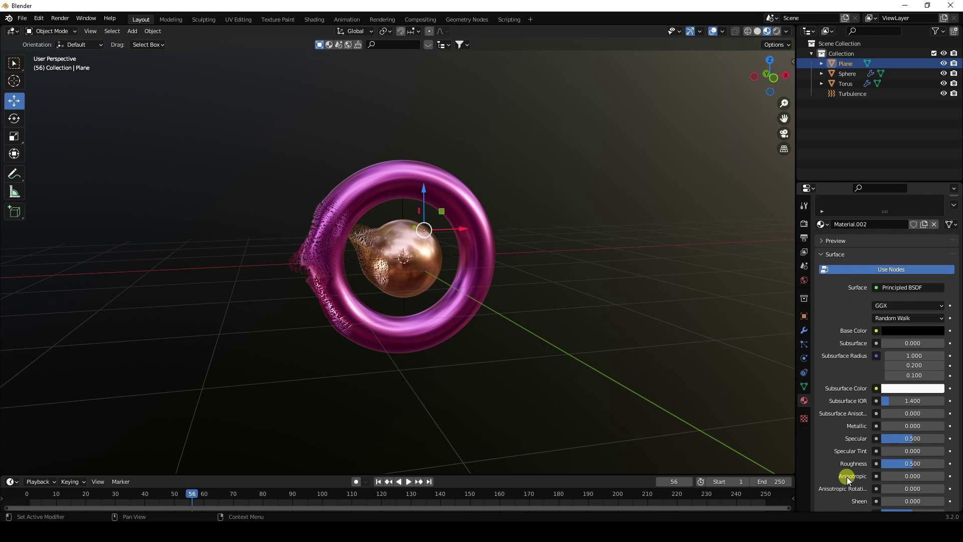
{"action": "left_click", "coordinate": [897, 463]}
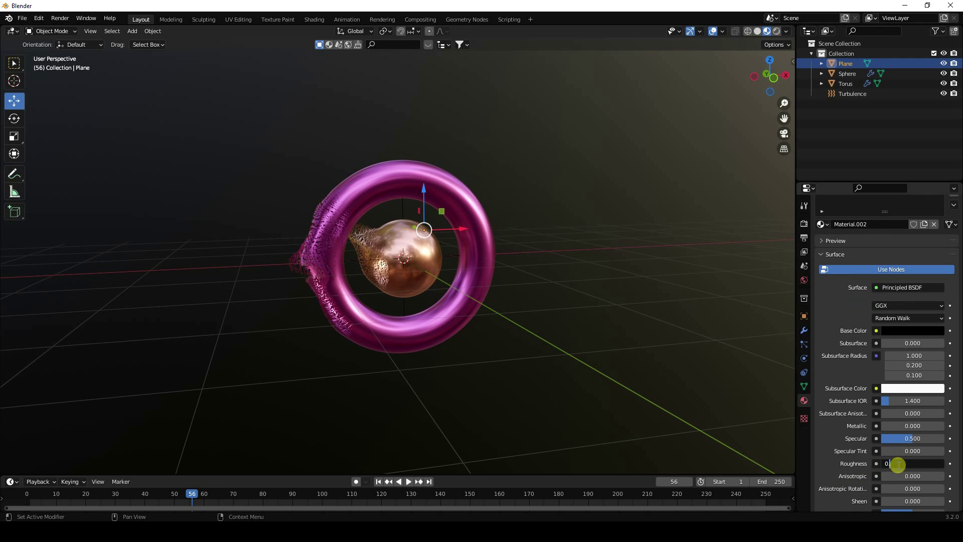
{"action": "key", "text": "Return"}
Move the background plane about 2.3 m along X so it fills the area behind the torus
{"action": "middle_click_drag", "start_coordinate": [406, 249], "coordinate": [478, 251]}
{"action": "scroll", "coordinate": [415, 228], "scroll_direction": "up", "scroll_amount": 3}
{"action": "scroll", "coordinate": [479, 251], "scroll_direction": "down", "scroll_amount": 5}
{"action": "middle_click_drag", "start_coordinate": [462, 282], "coordinate": [453, 230]}
{"action": "left_click_drag", "start_coordinate": [453, 230], "coordinate": [552, 228]}
Add a camera and align it to an angled close view of the torus and sphere
{"action": "scroll", "coordinate": [424, 263], "scroll_direction": "up", "scroll_amount": 4}
{"action": "middle_click_drag", "start_coordinate": [424, 262], "coordinate": [454, 246]}
{"action": "left_click", "coordinate": [132, 31]}
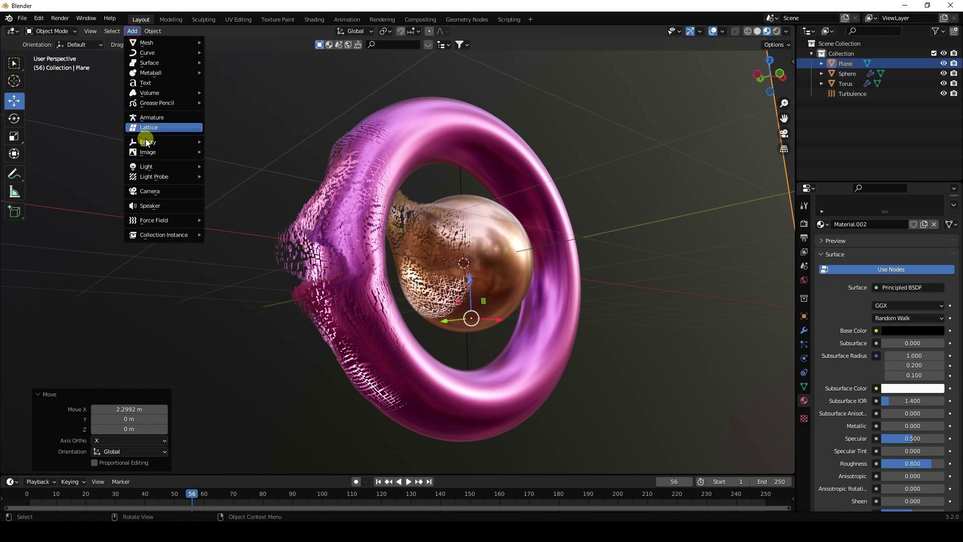
{"action": "left_click", "coordinate": [160, 189]}
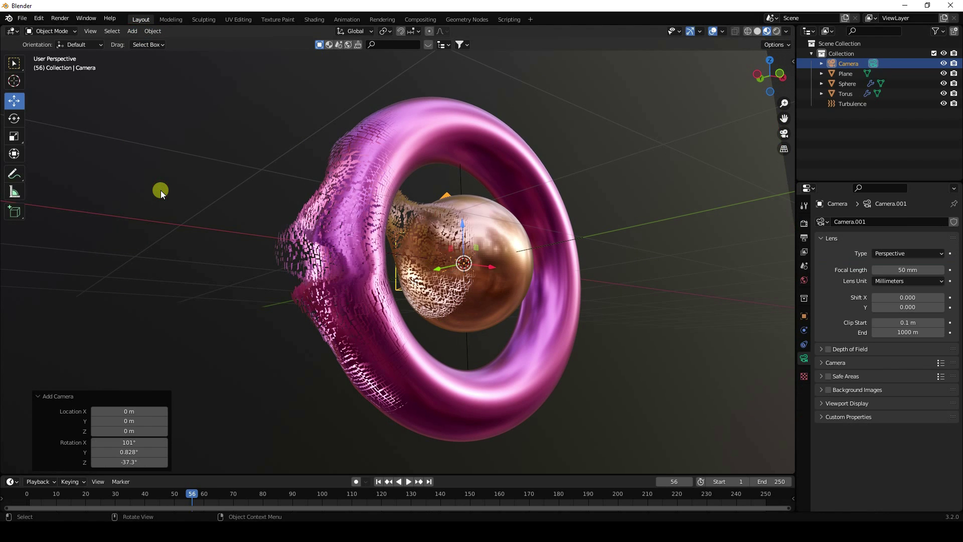
{"action": "key", "text": "ctrl+alt+KP_0"}
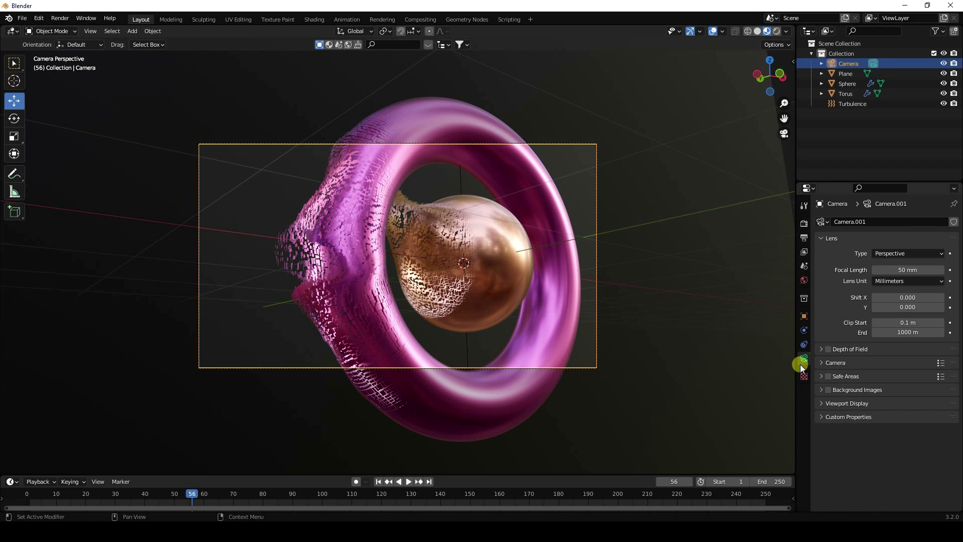
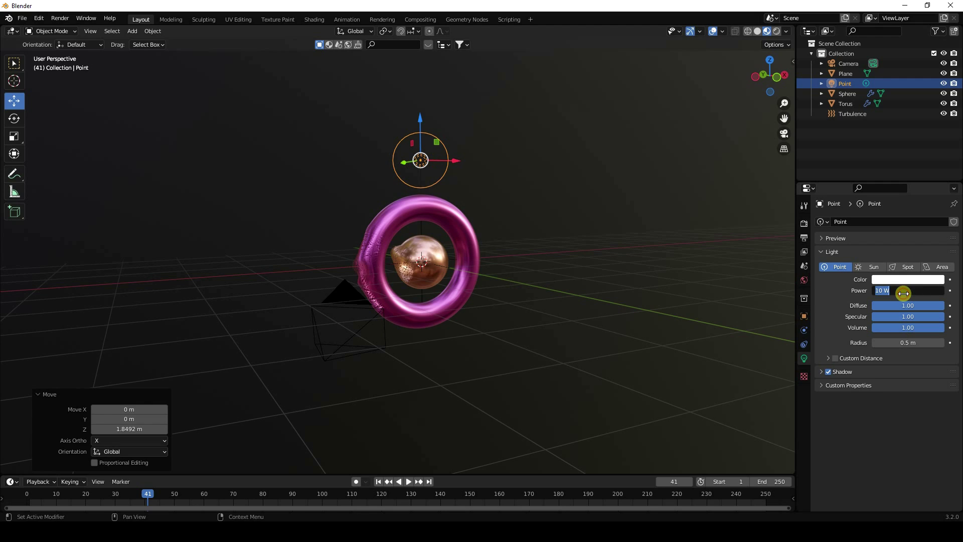
Set the point light's power to 400 W and place a copy of it along negative X
{"action": "key", "text": "Return"}
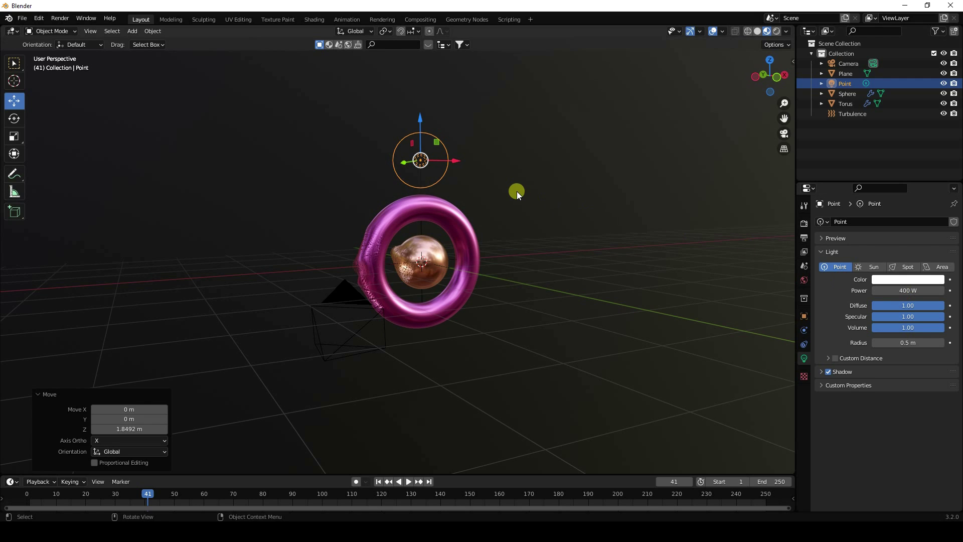
{"action": "key", "text": "ctrl+c"}
{"action": "key", "text": "ctrl+v"}
{"action": "key", "text": "g"}
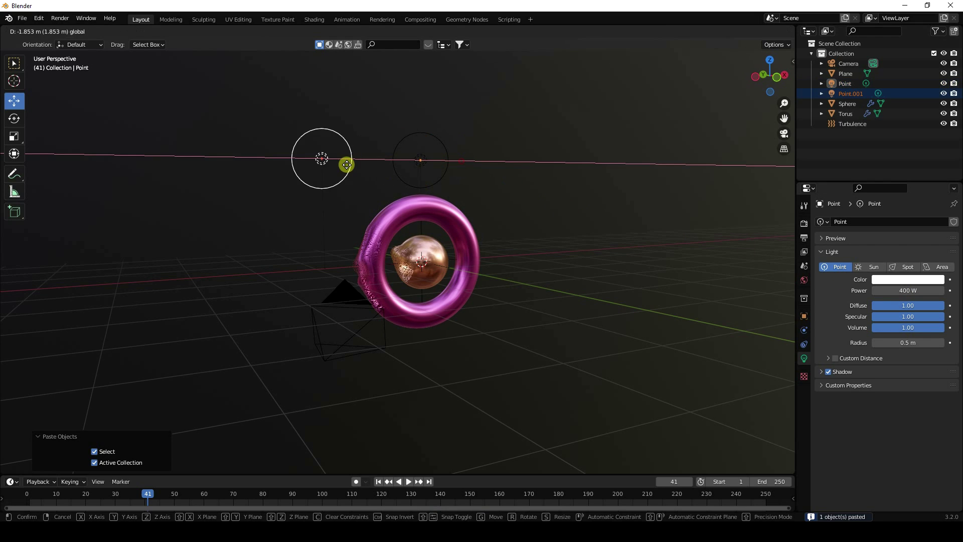
{"action": "left_click", "coordinate": [301, 159]}
{"action": "left_click", "coordinate": [279, 105]}
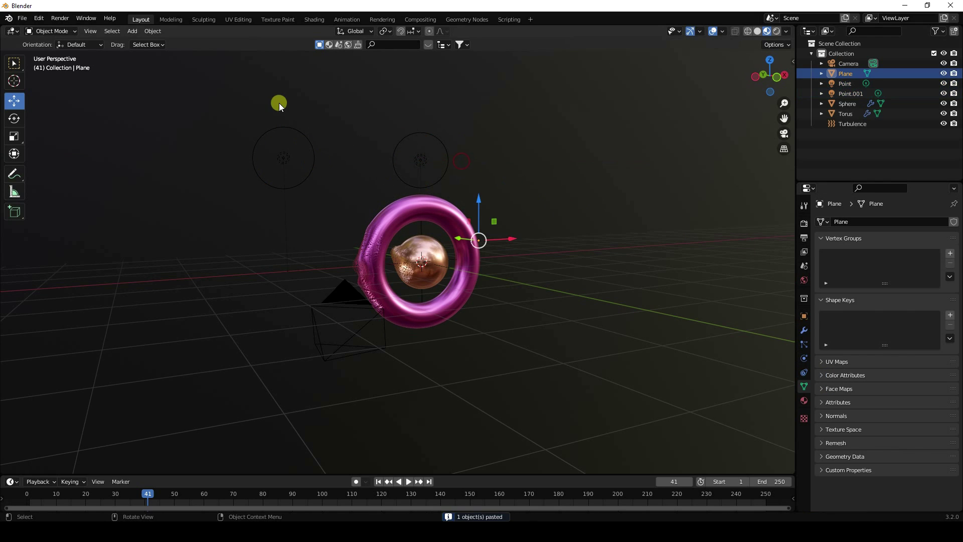
Lower the copied point light by about 2.02 m and shift it about 0.81 m further along negative X
{"action": "left_click", "coordinate": [296, 156]}
{"action": "key", "text": "g"}
{"action": "key", "text": "z"}
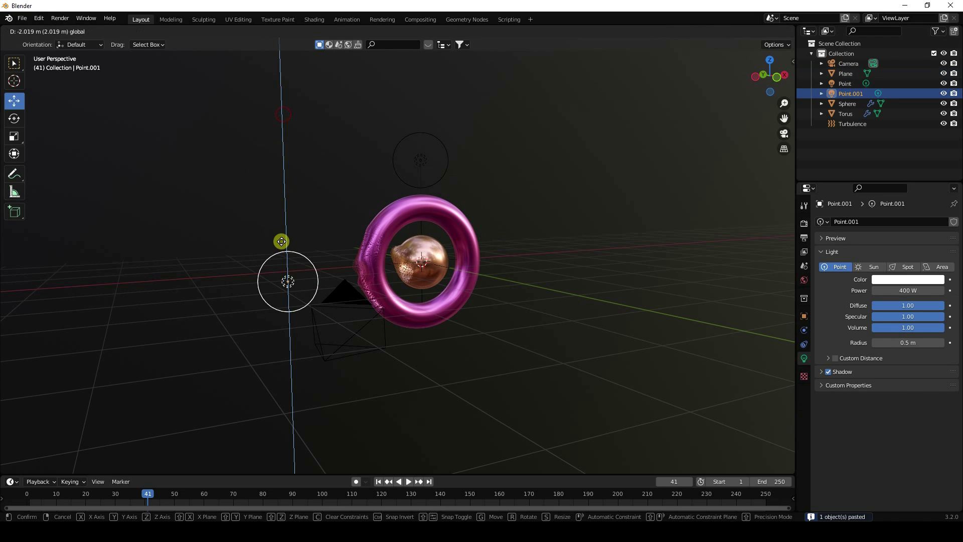
{"action": "left_click", "coordinate": [281, 241]}
{"action": "key", "text": "g"}
{"action": "key", "text": "x"}
{"action": "left_click", "coordinate": [272, 278]}
Copy the lowered point light and move the copy about 6.28 m along X to the torus's other side
{"action": "key", "text": "ctrl+c"}
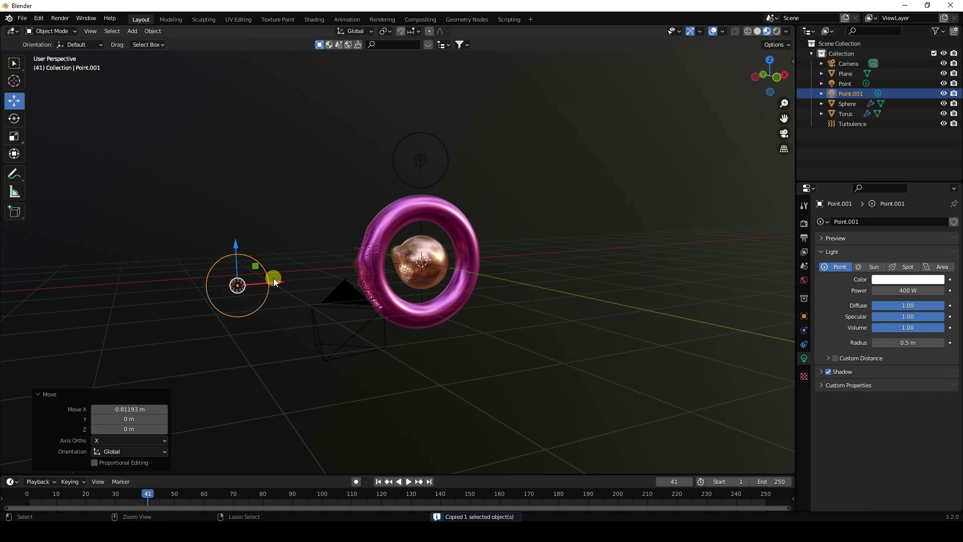
{"action": "key", "text": "ctrl+v"}
{"action": "key", "text": "g"}
{"action": "key", "text": "x"}
{"action": "left_click", "coordinate": [589, 241]}
Copy the light above the torus, move the copy about -3.45 m along Y and -1.88 m along Z, and return to the camera view
{"action": "middle_click_drag", "start_coordinate": [471, 301], "coordinate": [415, 201]}
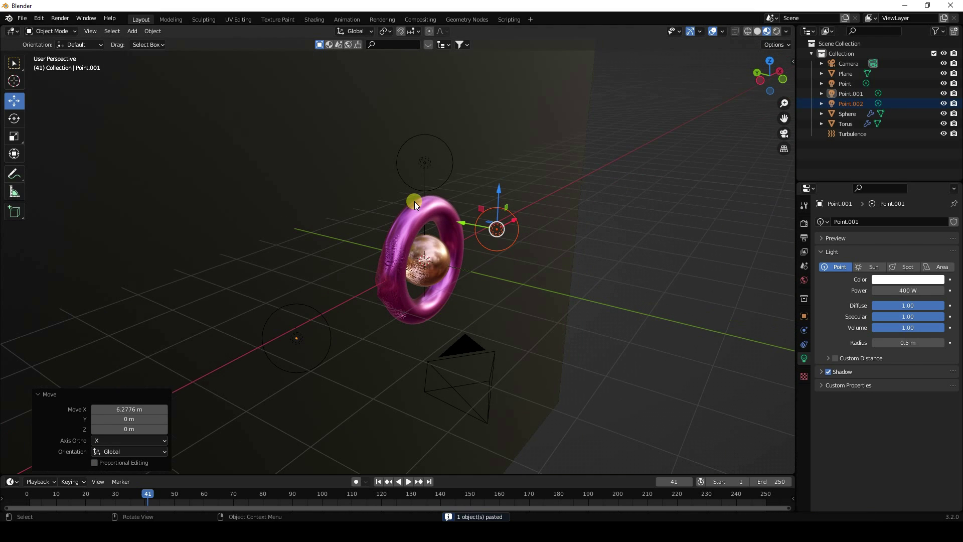
{"action": "left_click", "coordinate": [426, 159]}
{"action": "key", "text": "ctrl+c"}
{"action": "key", "text": "ctrl+v"}
{"action": "key", "text": "g"}
{"action": "key", "text": "y"}
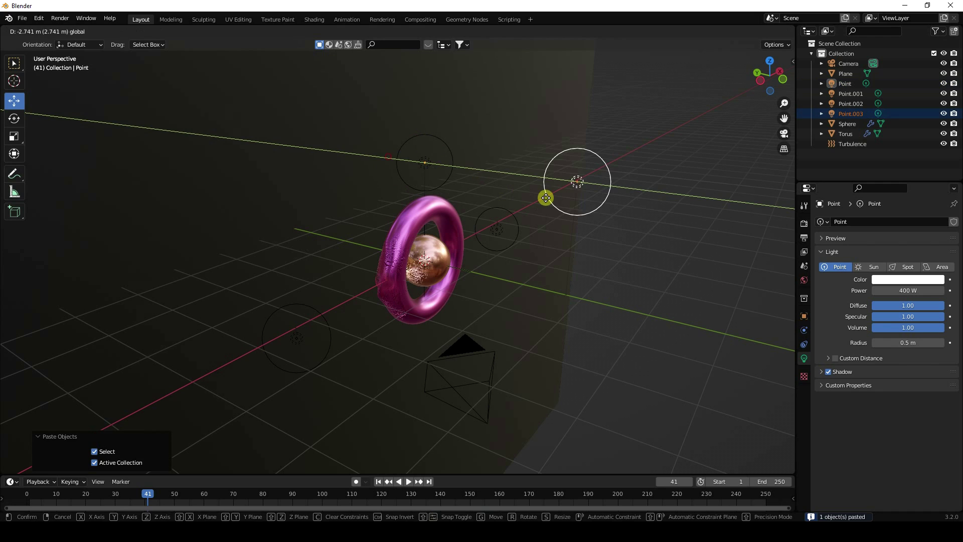
{"action": "left_click", "coordinate": [612, 167]}
{"action": "key", "text": "g"}
{"action": "key", "text": "z"}
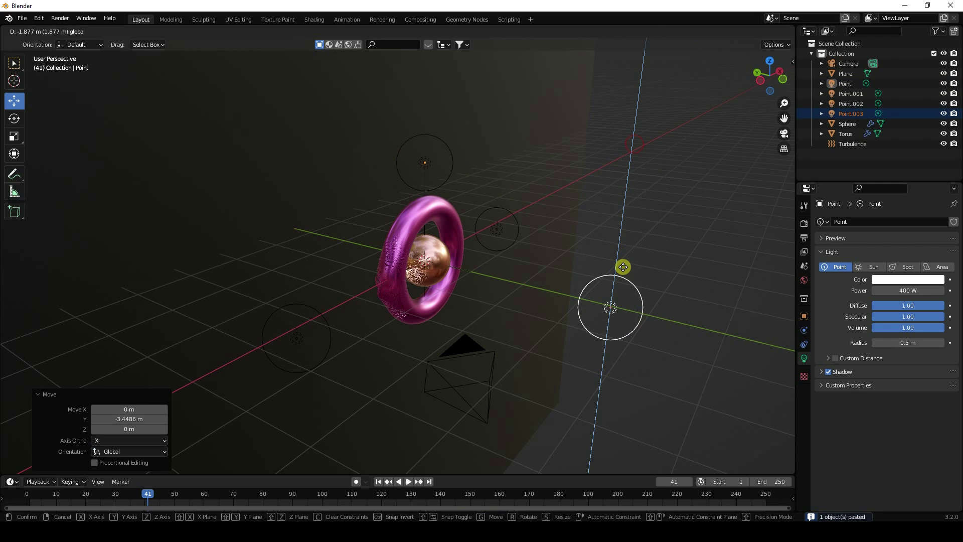
{"action": "left_click", "coordinate": [622, 267]}
{"action": "key", "text": "KP_0"}
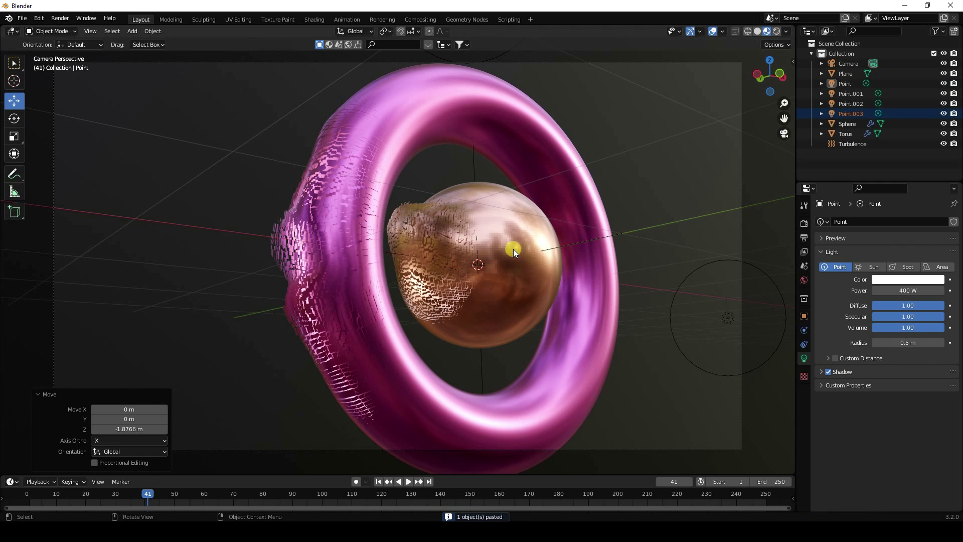
Switch the render engine to Cycles with GPU Compute as the device
{"action": "left_click", "coordinate": [804, 223]}
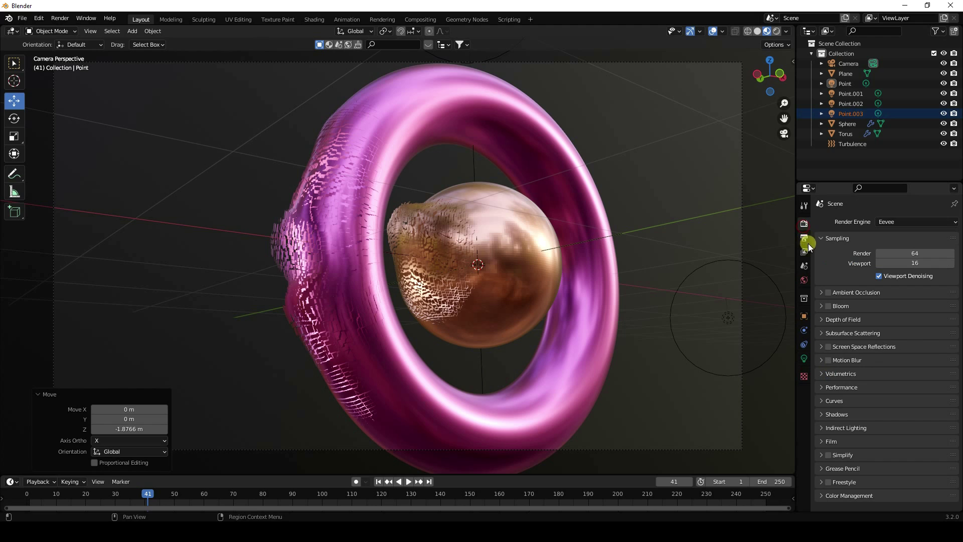
{"action": "left_click", "coordinate": [891, 223]}
{"action": "left_click", "coordinate": [893, 254]}
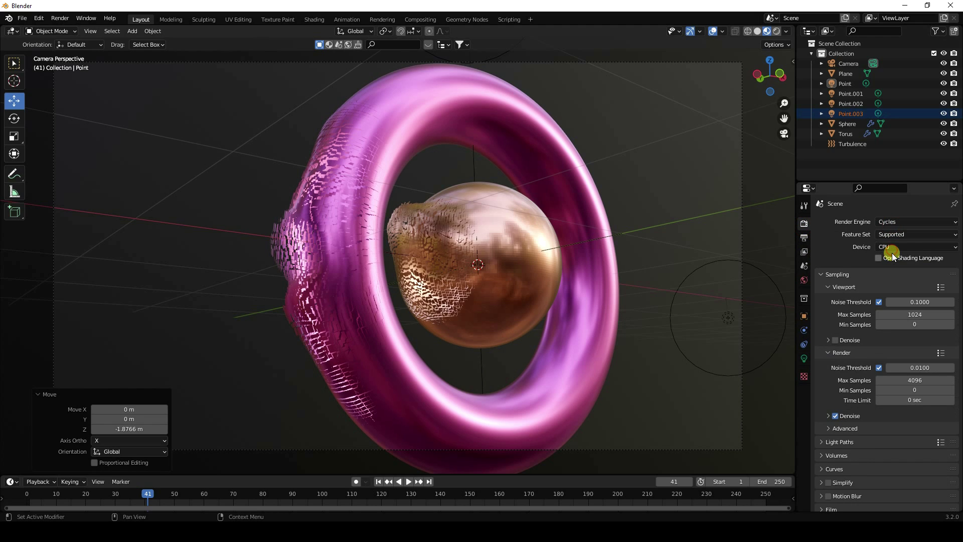
{"action": "left_click", "coordinate": [890, 247]}
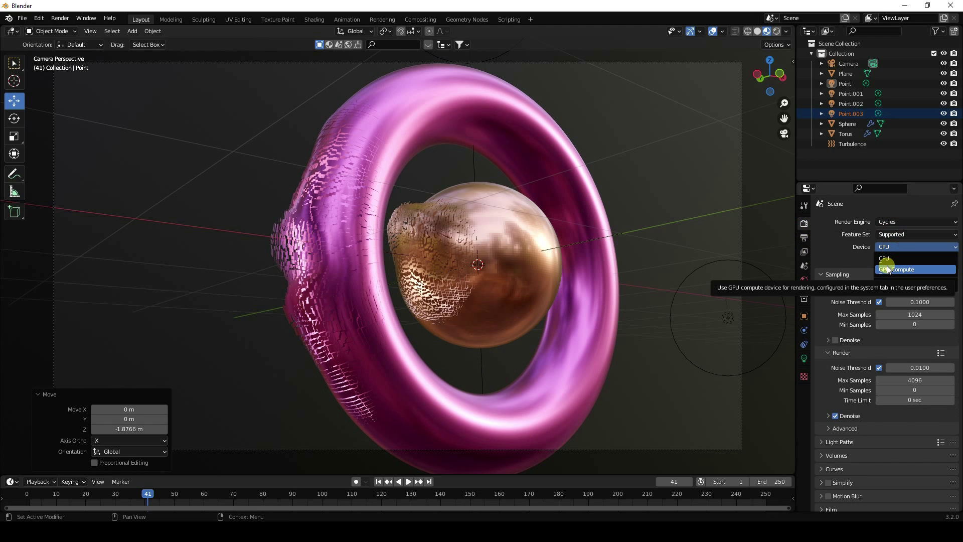
{"action": "left_click", "coordinate": [887, 271]}
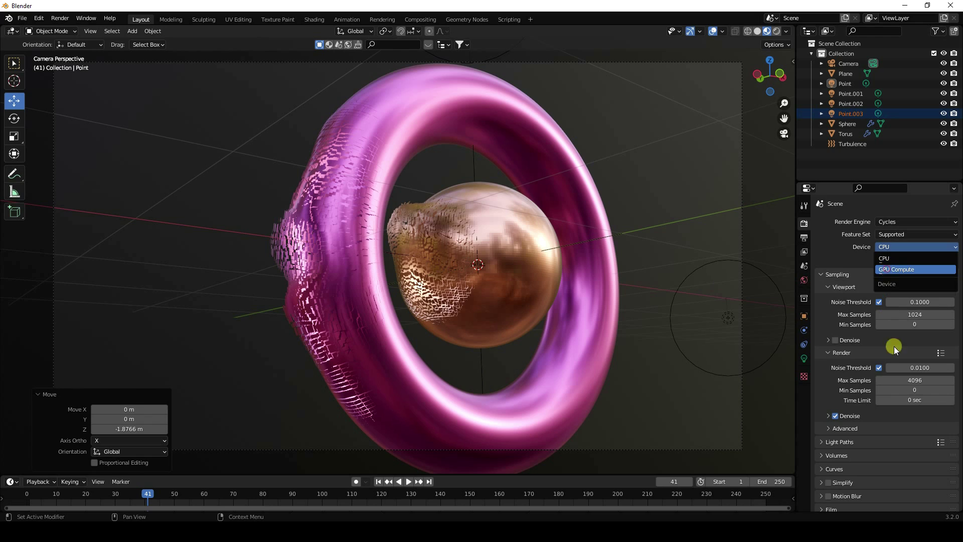
Set the maximum samples to 128 for the render and 64 for the viewport
{"action": "left_click", "coordinate": [905, 381]}
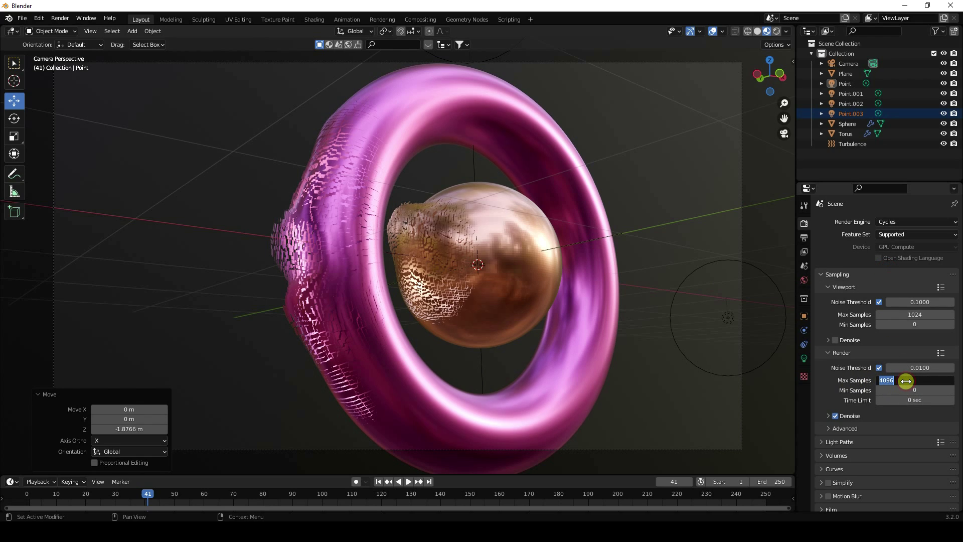
{"action": "type", "text": "128"}
{"action": "key", "text": "Return"}
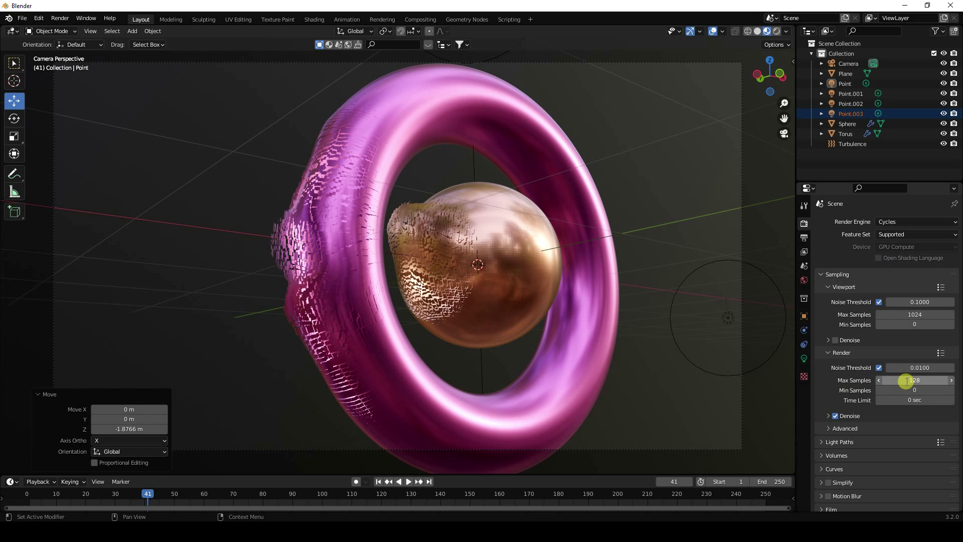
{"action": "left_click", "coordinate": [911, 315]}
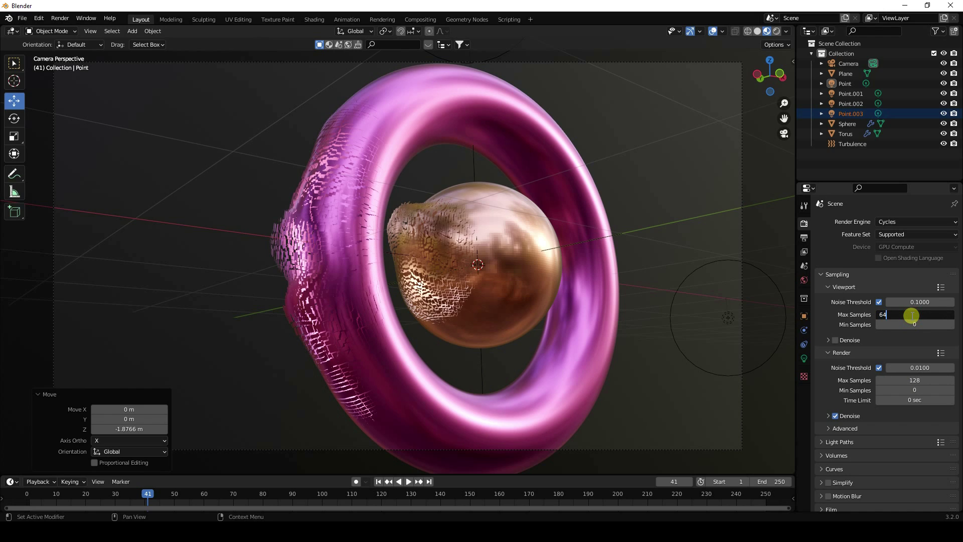
{"action": "key", "text": "Return"}
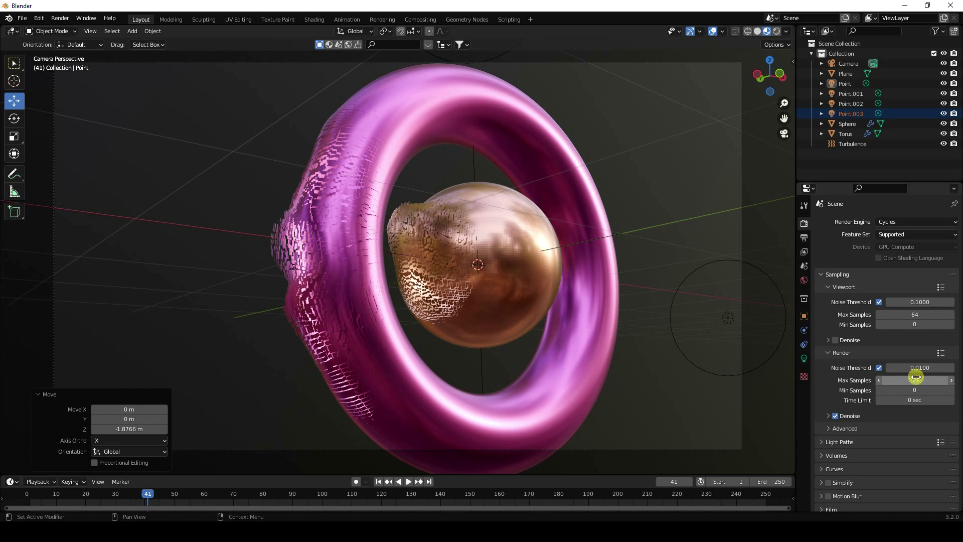
Reduce the render's maximum samples to 64
{"action": "left_click_drag", "start_coordinate": [911, 380], "coordinate": [913, 381]}
{"action": "left_click", "coordinate": [913, 381]}
{"action": "type", "text": "6"}
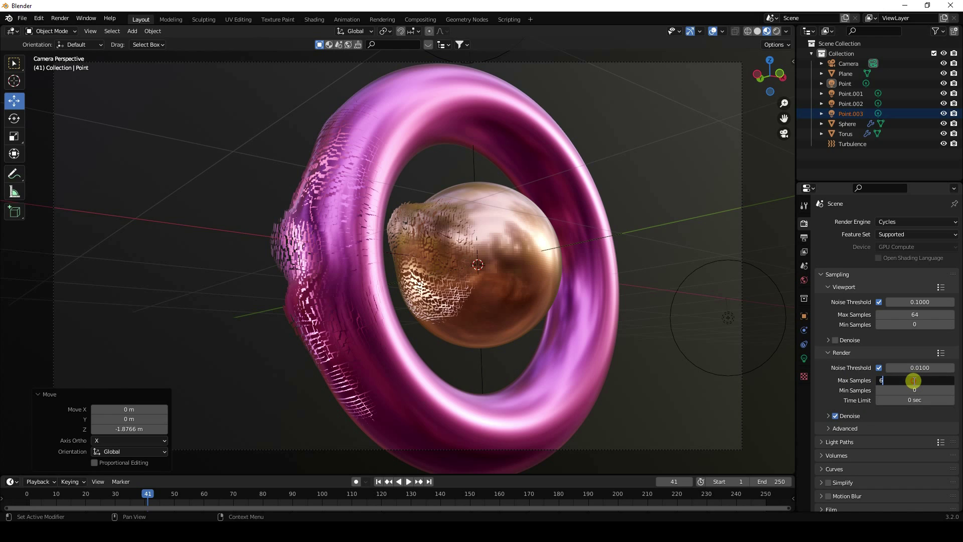
{"action": "type", "text": "4"}
{"action": "key", "text": "Return"}
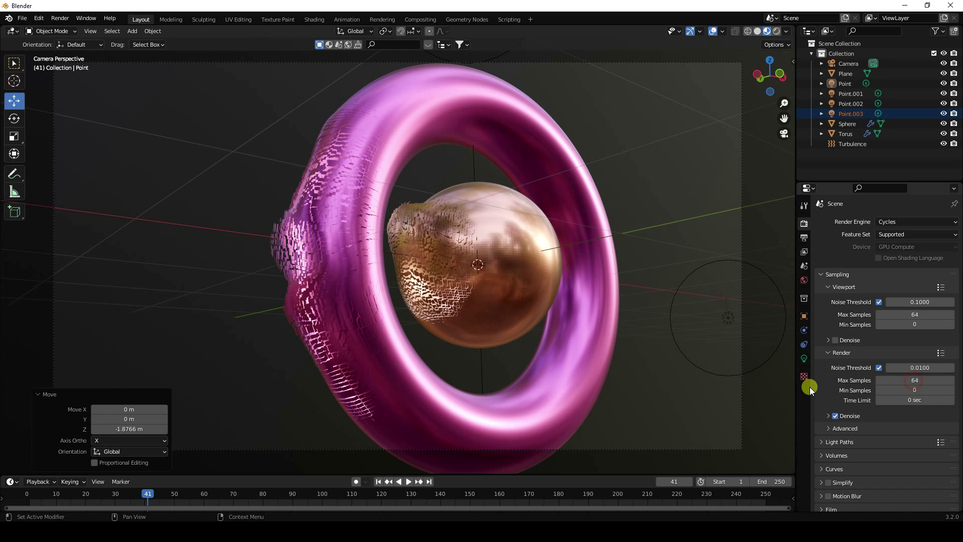
Set the render's maximum samples to 100
{"action": "left_click", "coordinate": [913, 377]}
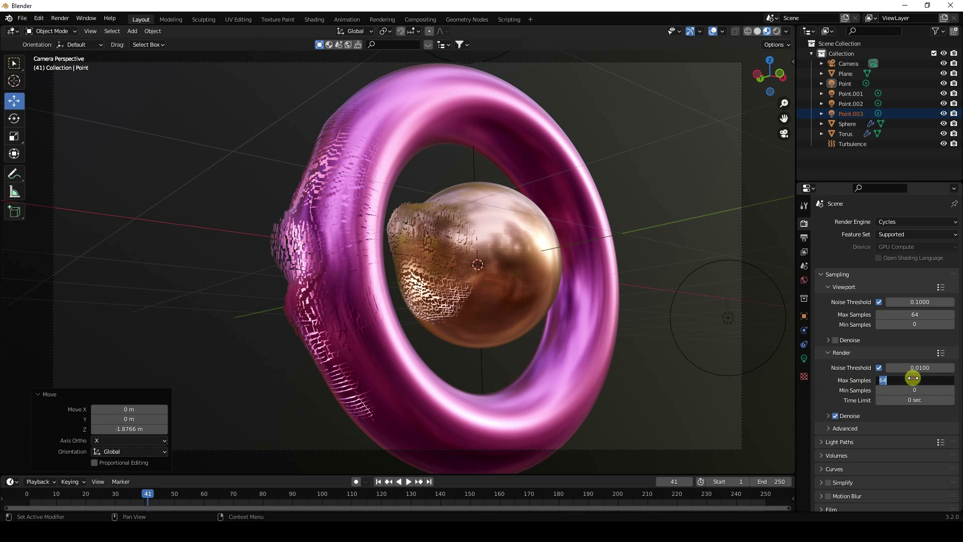
{"action": "type", "text": "100"}
{"action": "key", "text": "Return"}
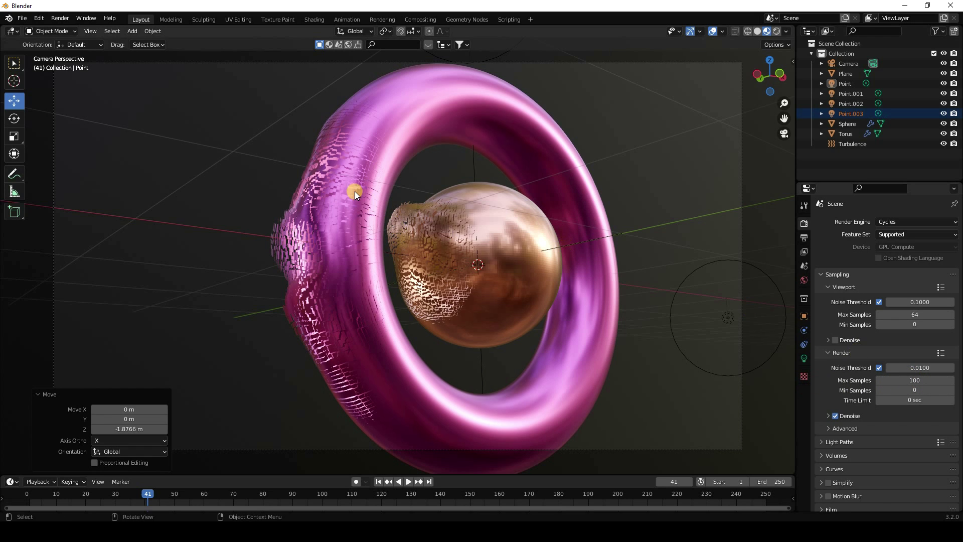
Advance the timeline to frame 131 to preview the disintegration through the camera
{"action": "left_click_drag", "start_coordinate": [308, 494], "coordinate": [352, 497]}
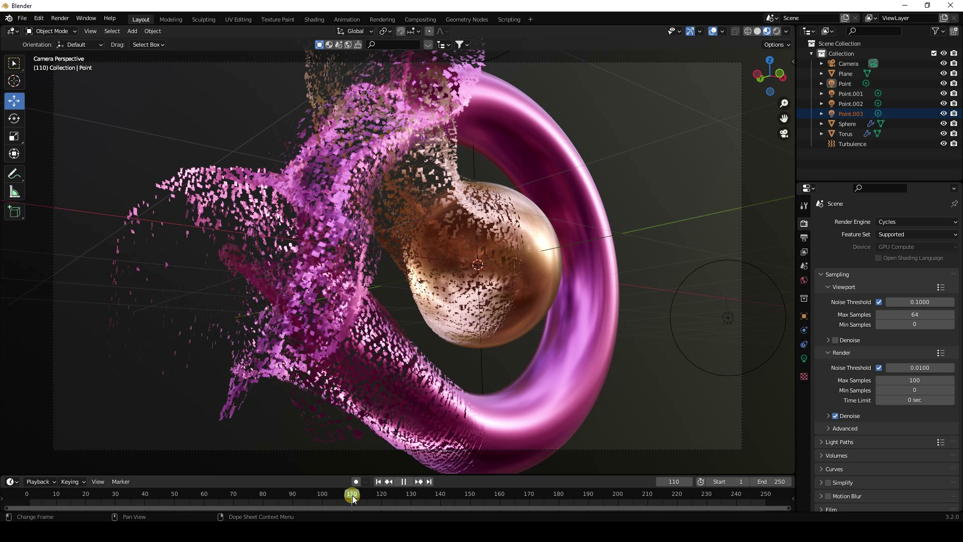
{"action": "left_click", "coordinate": [412, 498]}
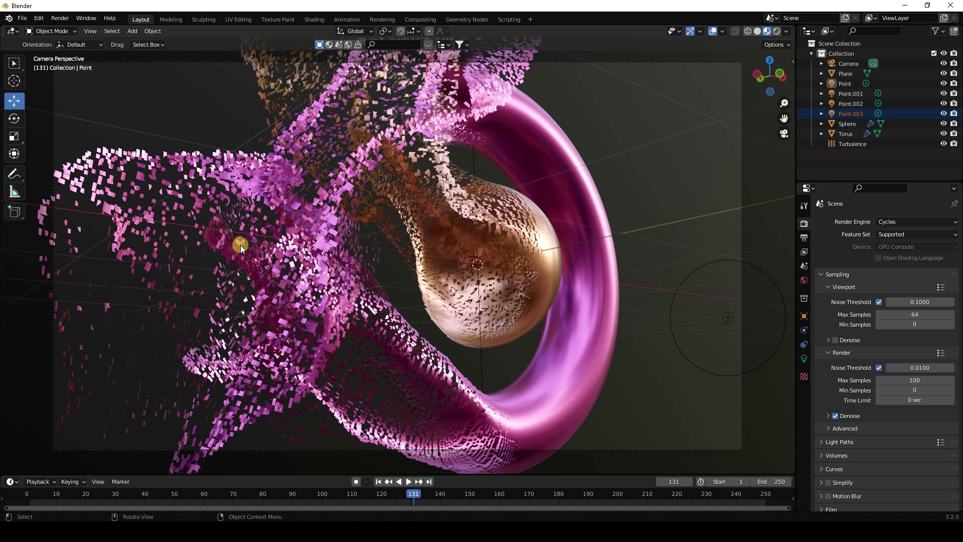
Give the world colour an Environment Texture and load artist_workshop_8k.exr from the HDRi Images folder
{"action": "left_click", "coordinate": [805, 281]}
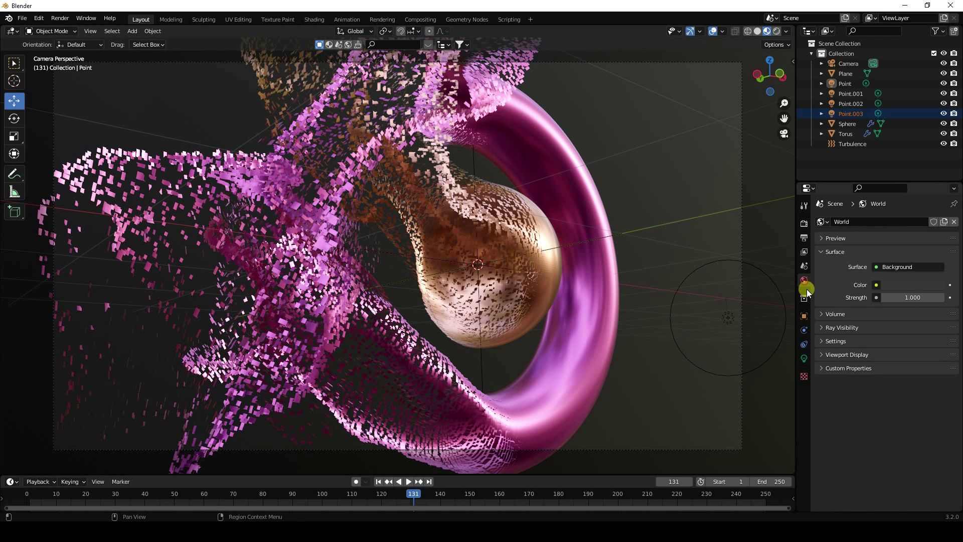
{"action": "left_click", "coordinate": [878, 285]}
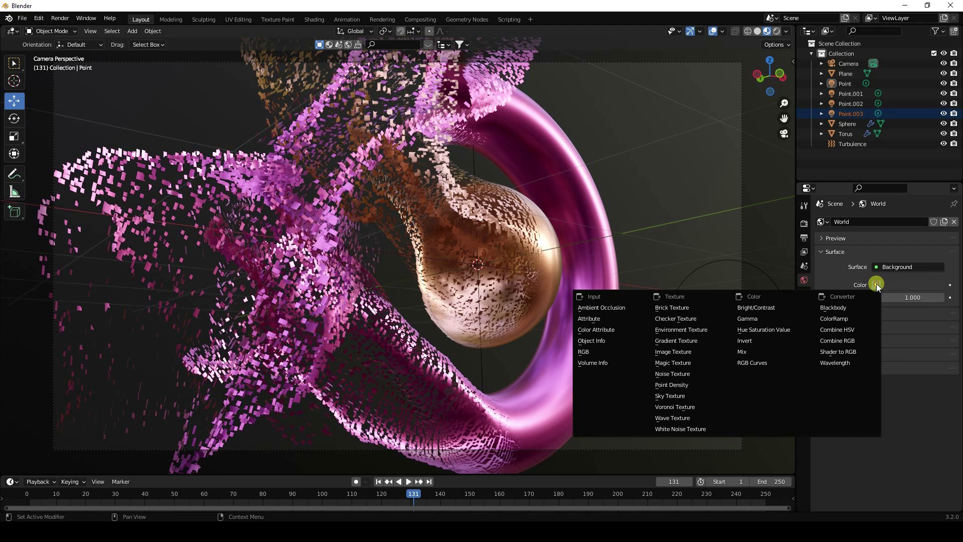
{"action": "left_click", "coordinate": [699, 330]}
{"action": "left_click", "coordinate": [921, 298]}
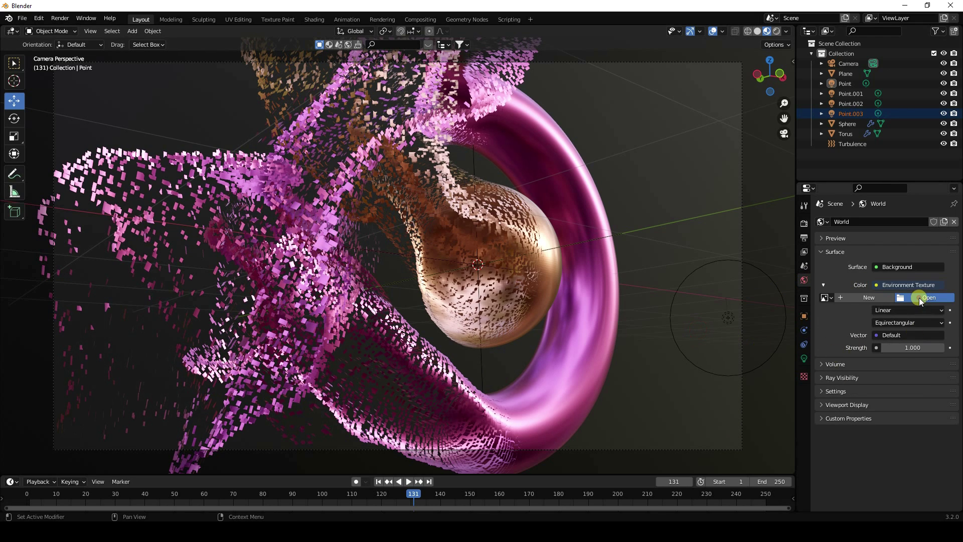
{"action": "scroll", "coordinate": [251, 412], "scroll_direction": "down", "scroll_amount": 2}
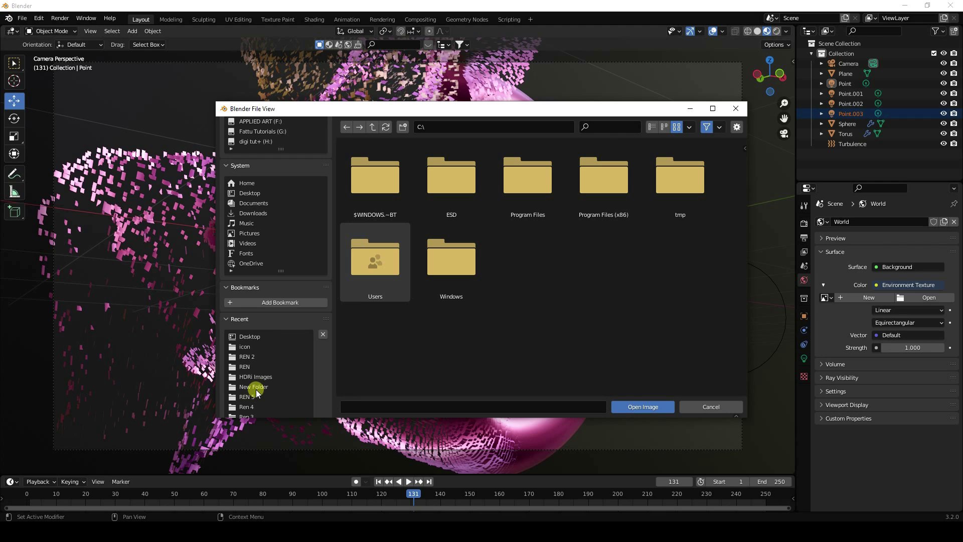
{"action": "left_click", "coordinate": [254, 377]}
{"action": "left_click", "coordinate": [451, 176]}
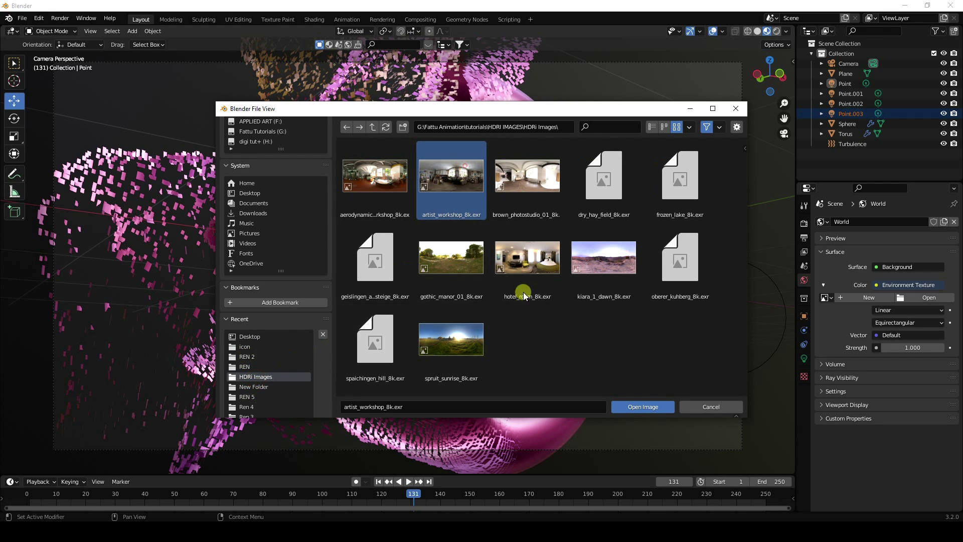
{"action": "left_click", "coordinate": [652, 407]}
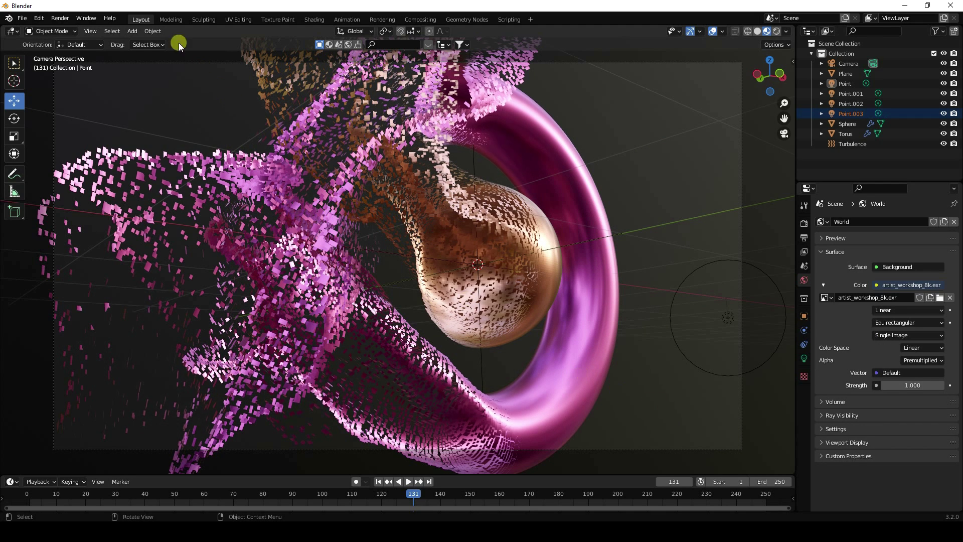
Render frame 131 as a test still image, check it, and close the render window
{"action": "left_click", "coordinate": [59, 18]}
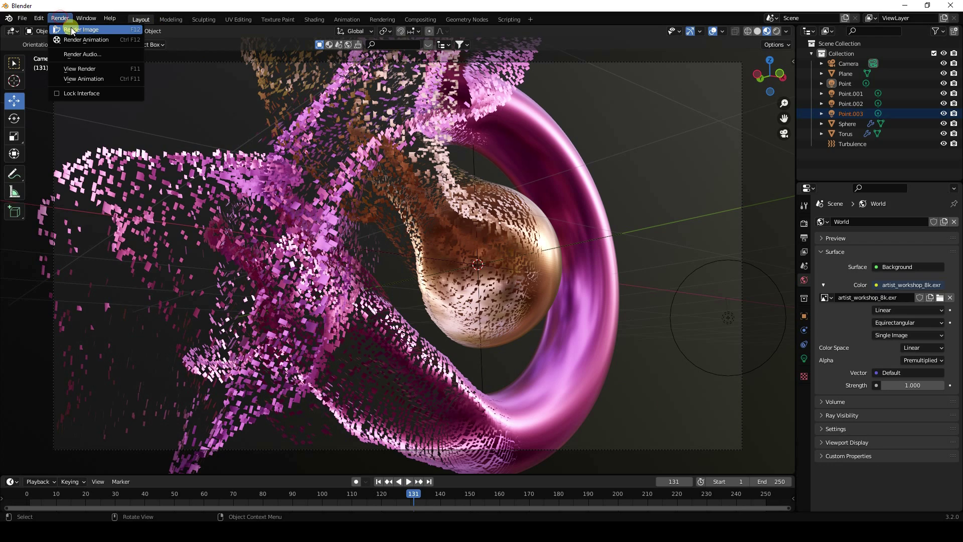
{"action": "left_click", "coordinate": [82, 30]}
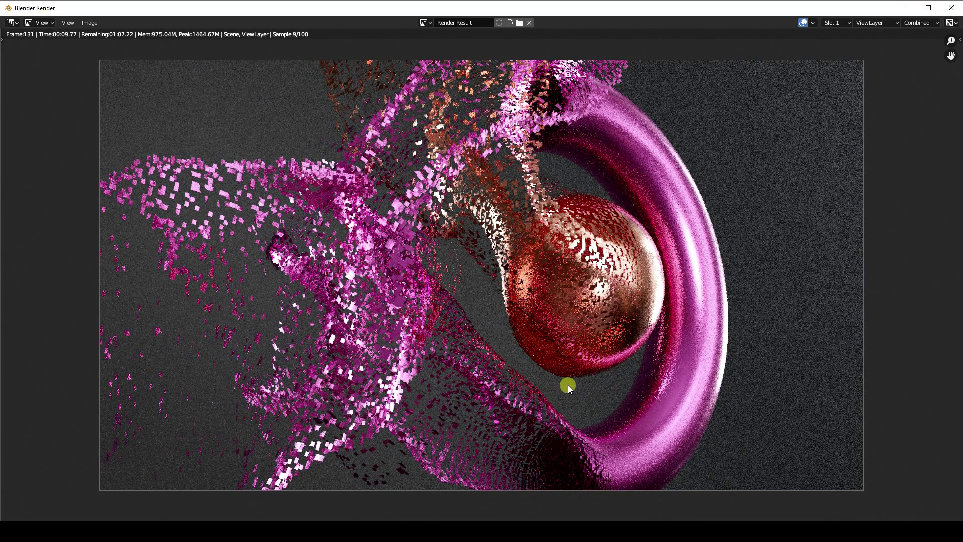
{"action": "left_click", "coordinate": [952, 9]}
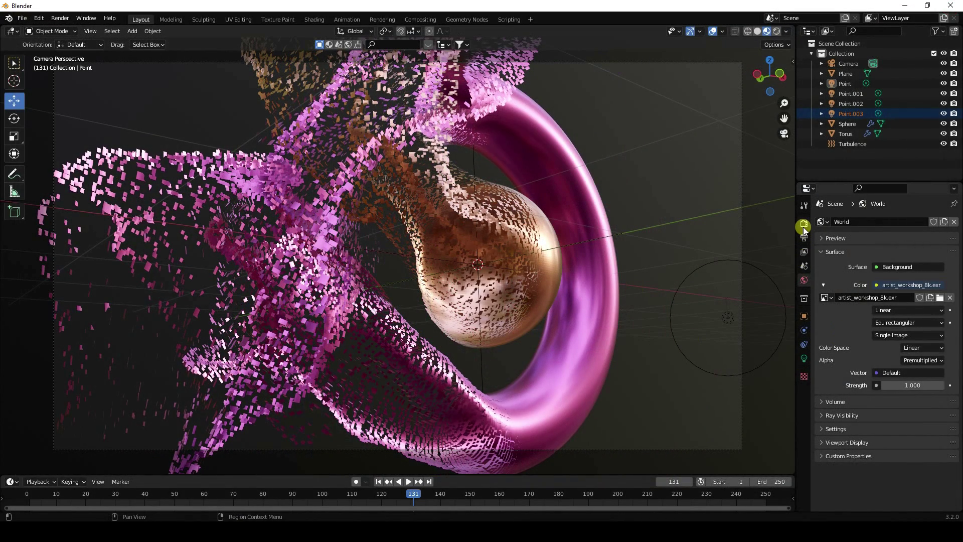
Set the scene's output frame rate to 30 fps
{"action": "left_click", "coordinate": [804, 226]}
{"action": "left_click", "coordinate": [804, 238]}
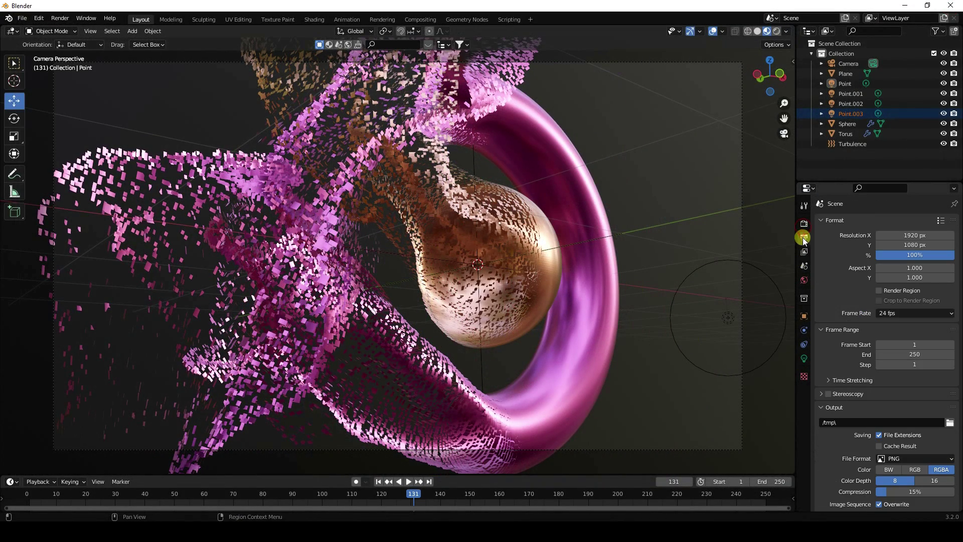
{"action": "left_click", "coordinate": [910, 314]}
{"action": "left_click", "coordinate": [895, 365]}
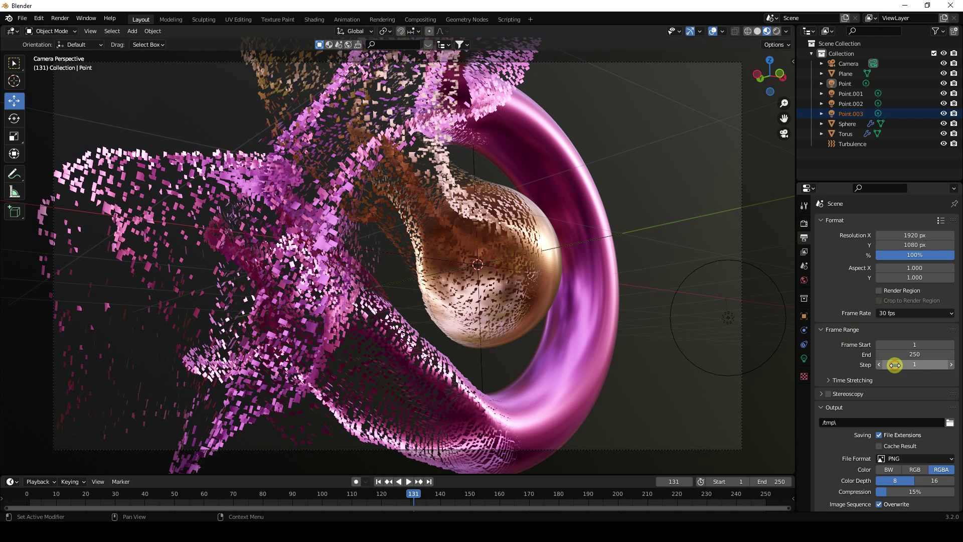
Create a new folder on the Desktop and set the render output to save inside it with the file name 1
{"action": "left_click", "coordinate": [949, 423]}
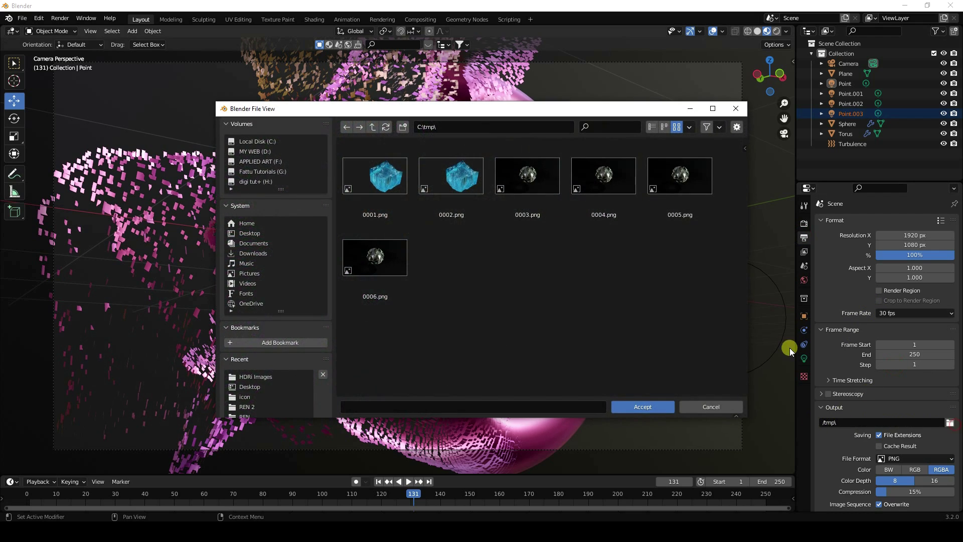
{"action": "left_click", "coordinate": [253, 233]}
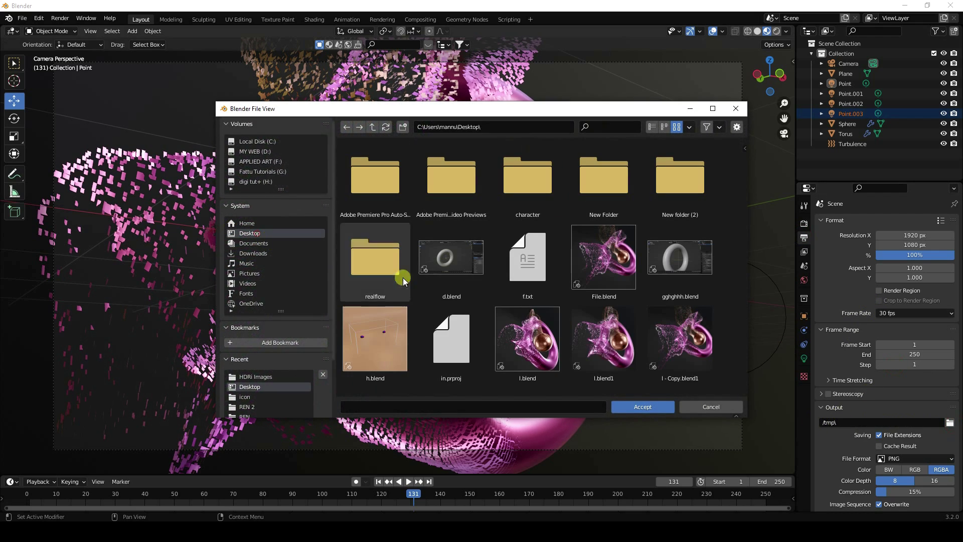
{"action": "right_click", "coordinate": [496, 224]}
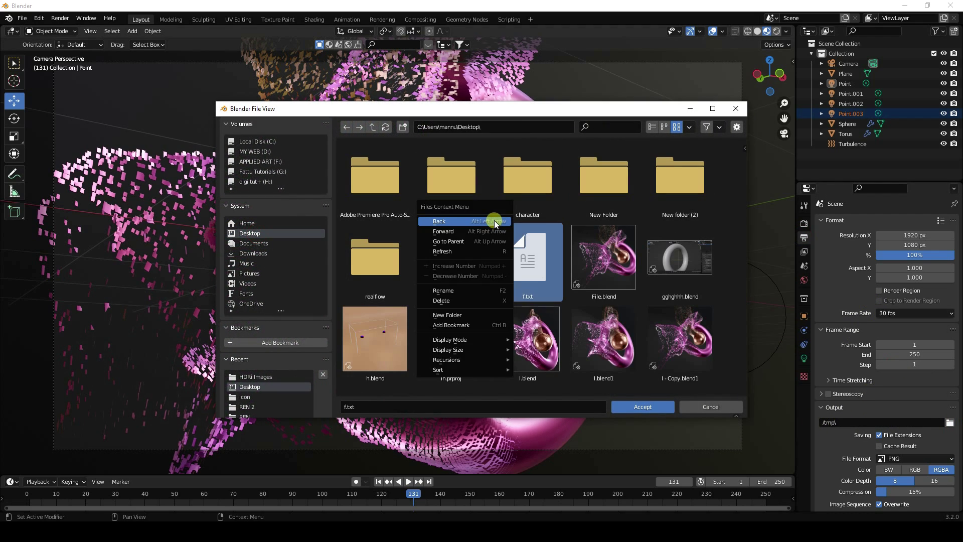
{"action": "left_click", "coordinate": [453, 315]}
{"action": "left_click", "coordinate": [363, 245]}
{"action": "double_click", "coordinate": [363, 245]}
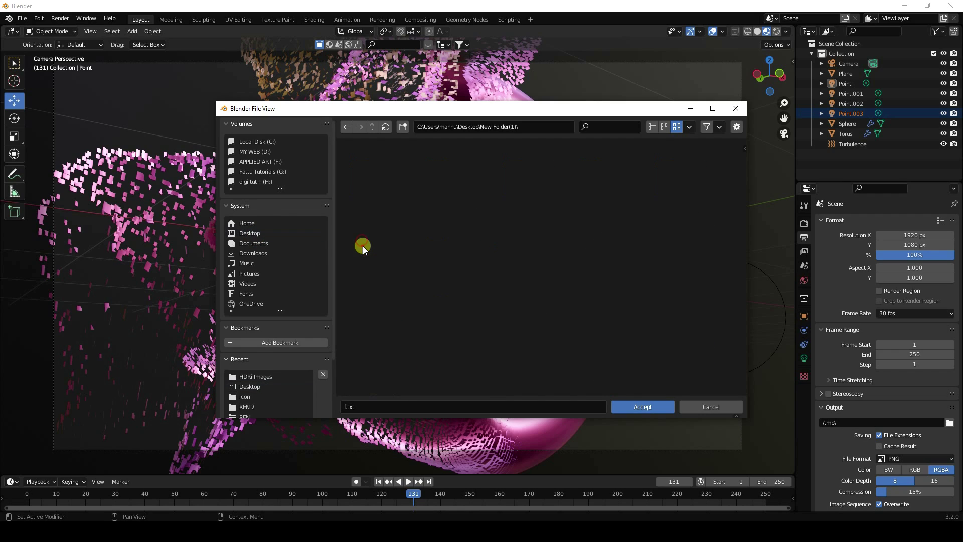
{"action": "left_click", "coordinate": [396, 402]}
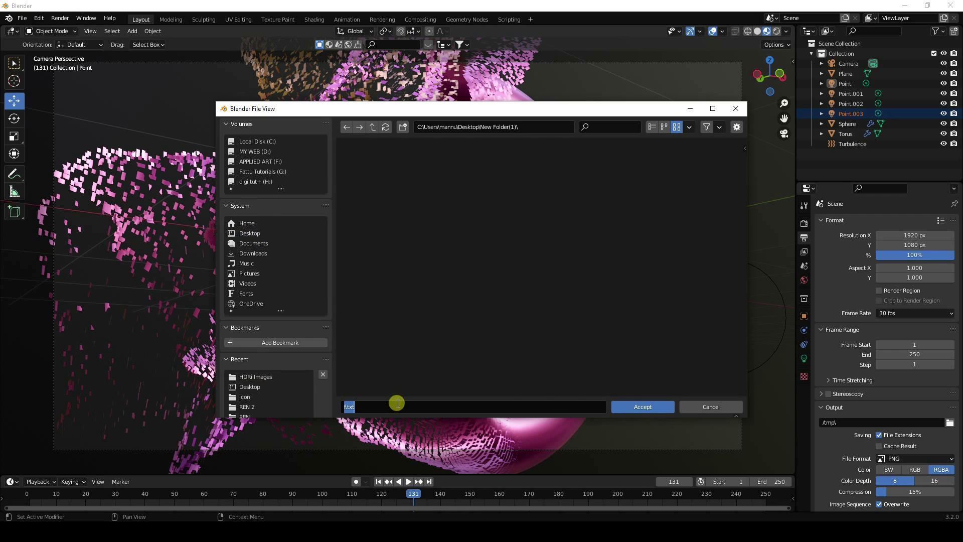
{"action": "type", "text": "1"}
{"action": "left_click", "coordinate": [637, 408]}
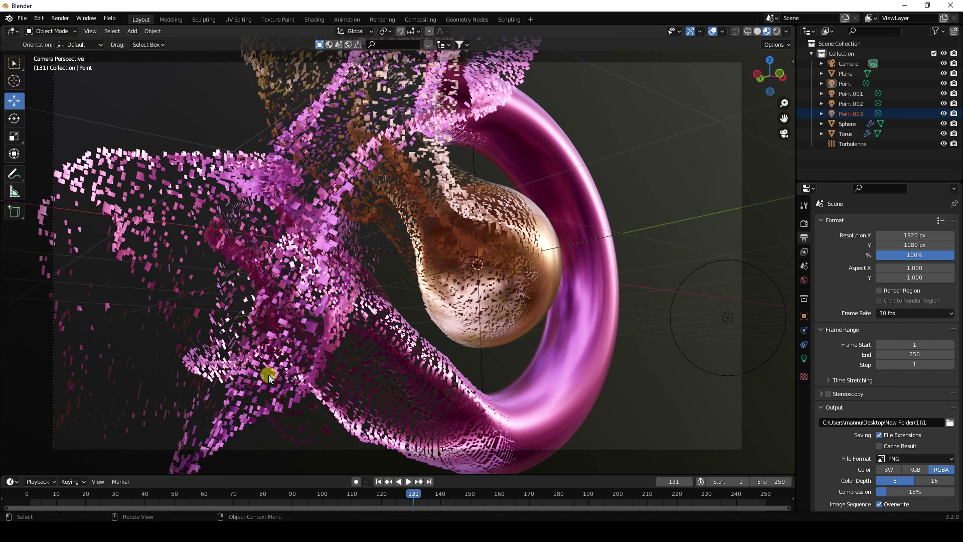
Return the timeline to frame 1 and start rendering the full animation
{"action": "left_click", "coordinate": [378, 481]}
{"action": "left_click", "coordinate": [60, 18]}
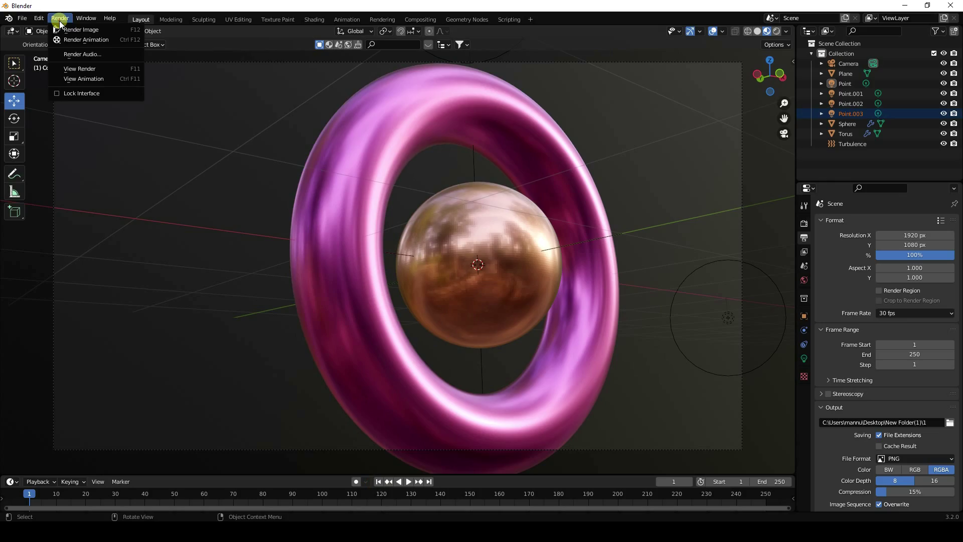
{"action": "left_click", "coordinate": [99, 40]}
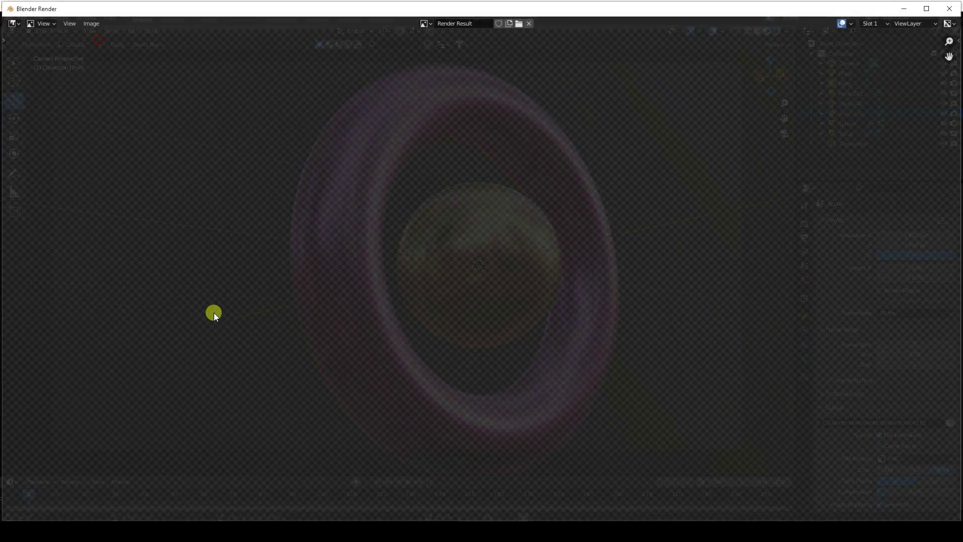